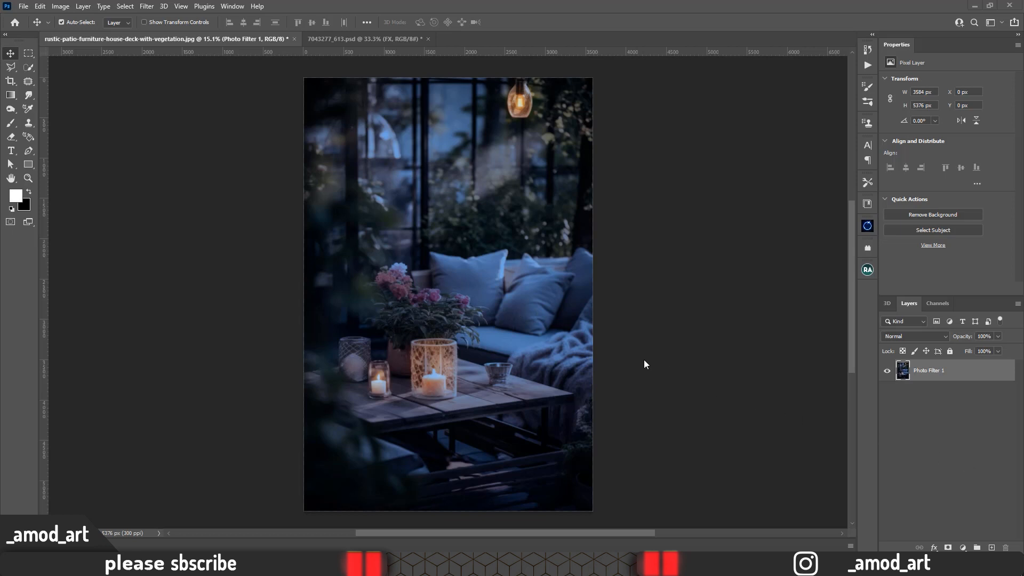
Step: Add a Solid Color fill layer in orange ff9a16 above the photo layer
click(963, 548)
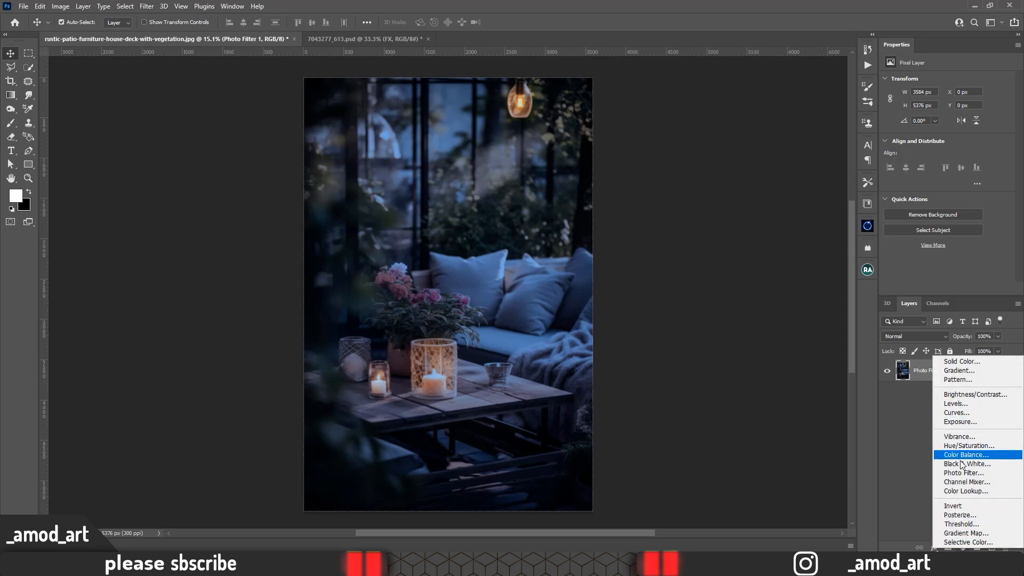
click(954, 361)
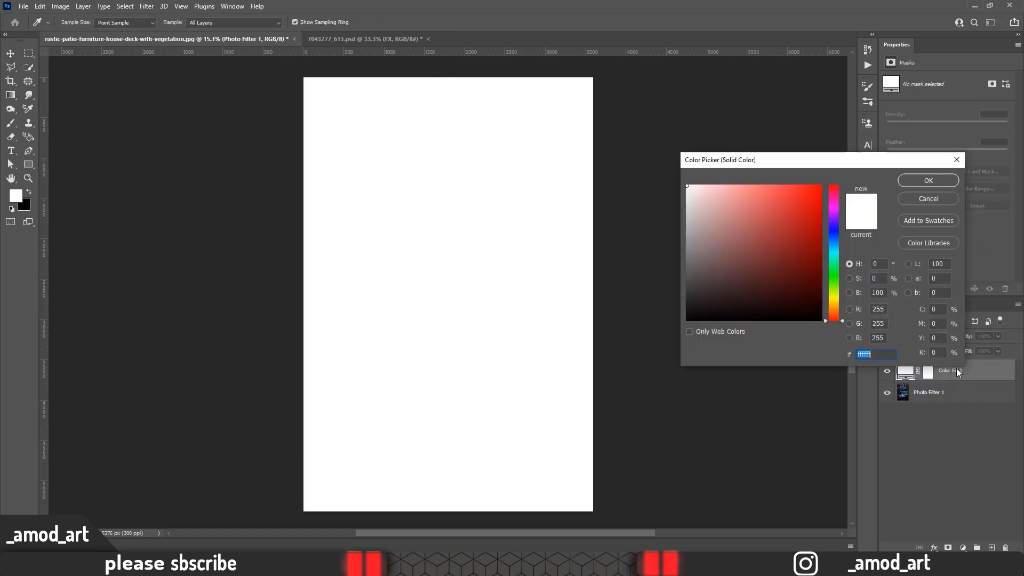
mouse_move(790, 172)
mouse_down()
mouse_move(776, 153)
mouse_move(793, 178)
mouse_move(804, 165)
mouse_move(795, 163)
mouse_up()
click(818, 294)
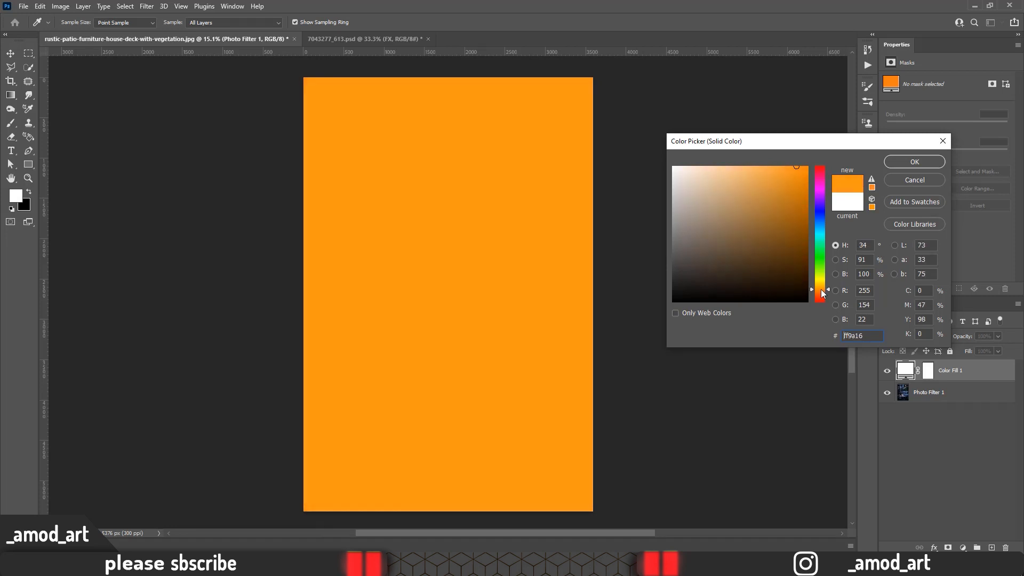
click(894, 164)
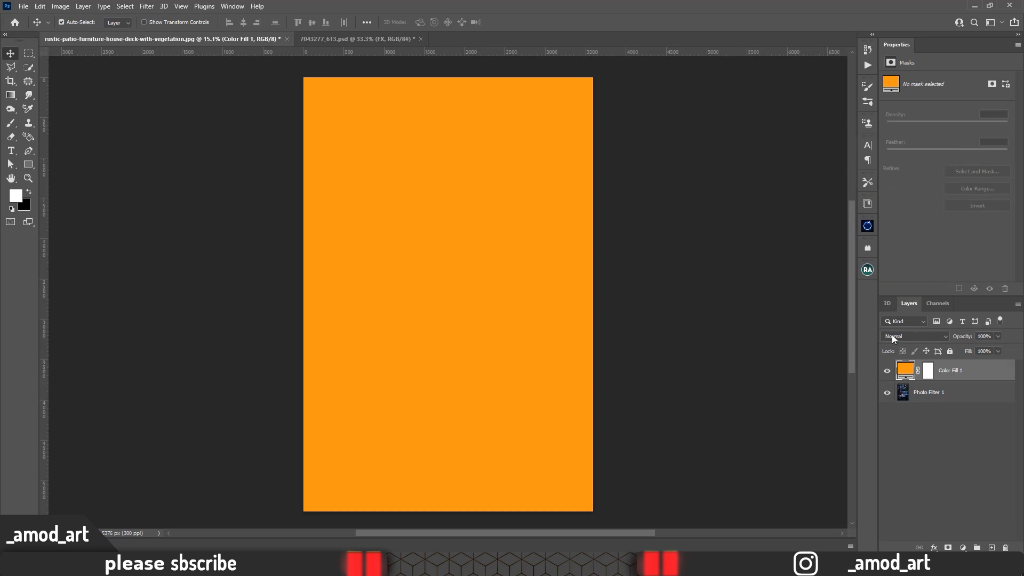
Step: Set the orange fill layer's blend mode to Linear Dodge (Add) and invert its layer mask to black
click(894, 336)
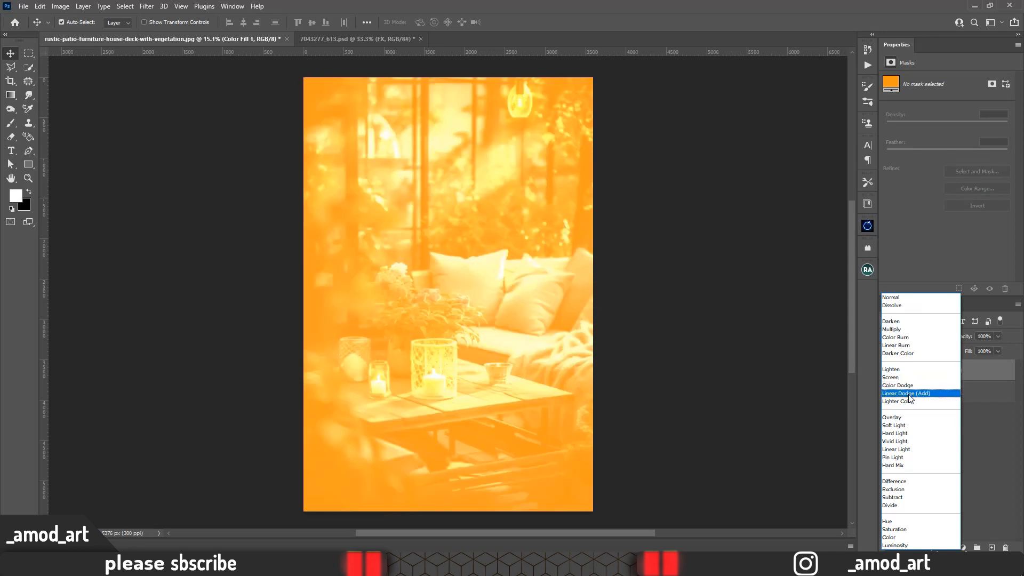
click(909, 398)
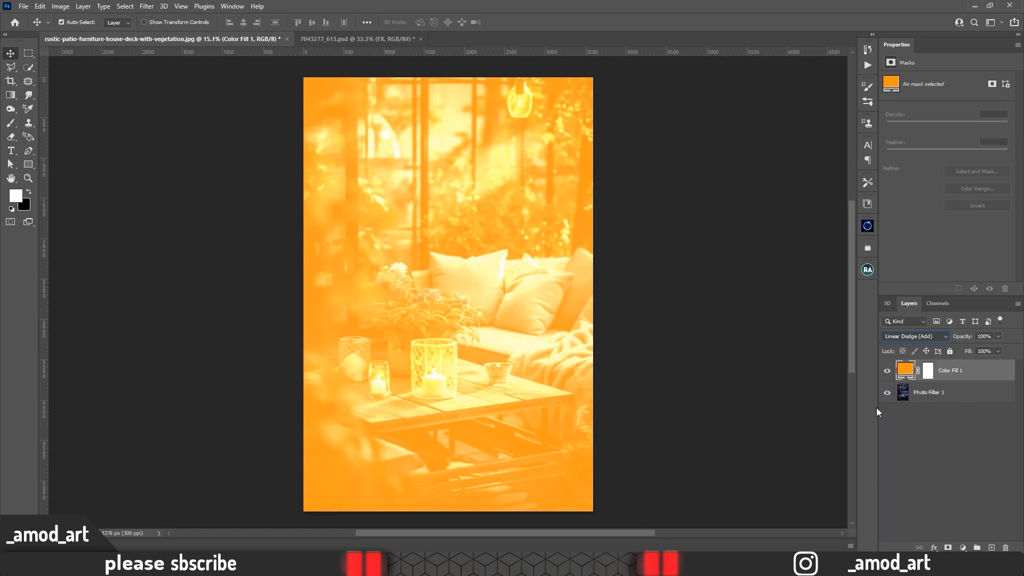
click(929, 370)
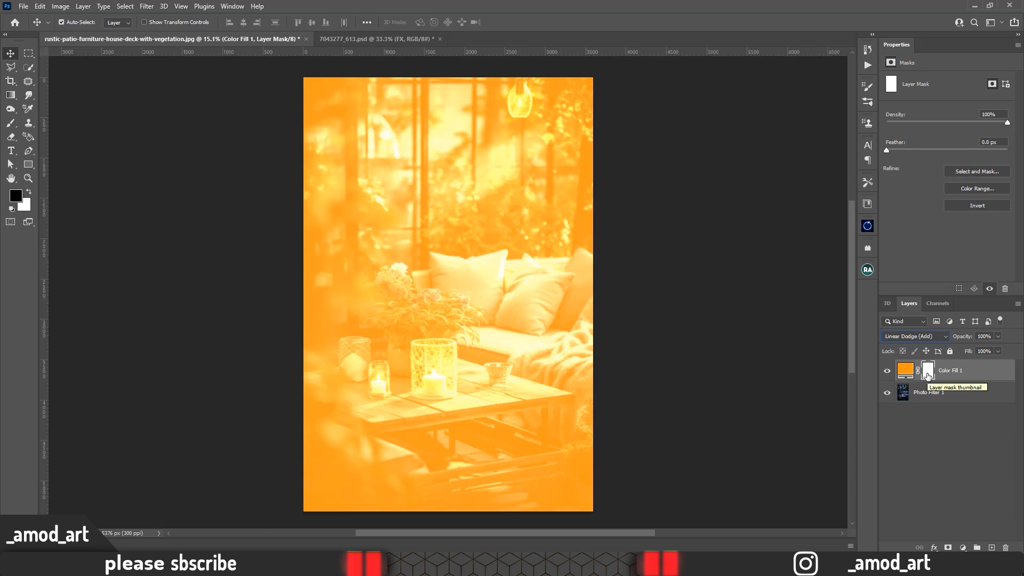
key(ctrl)
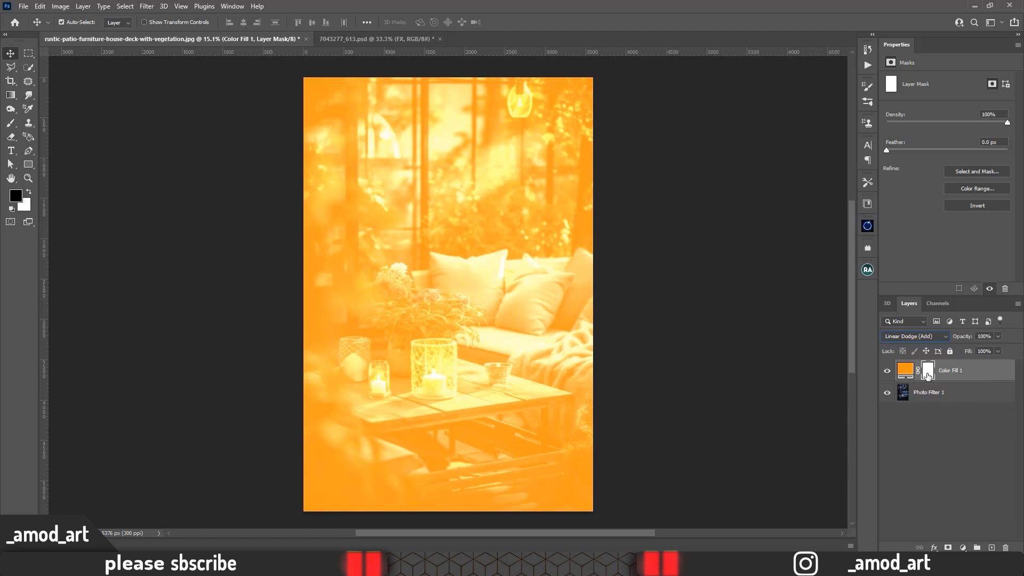
ctrl+click(929, 373)
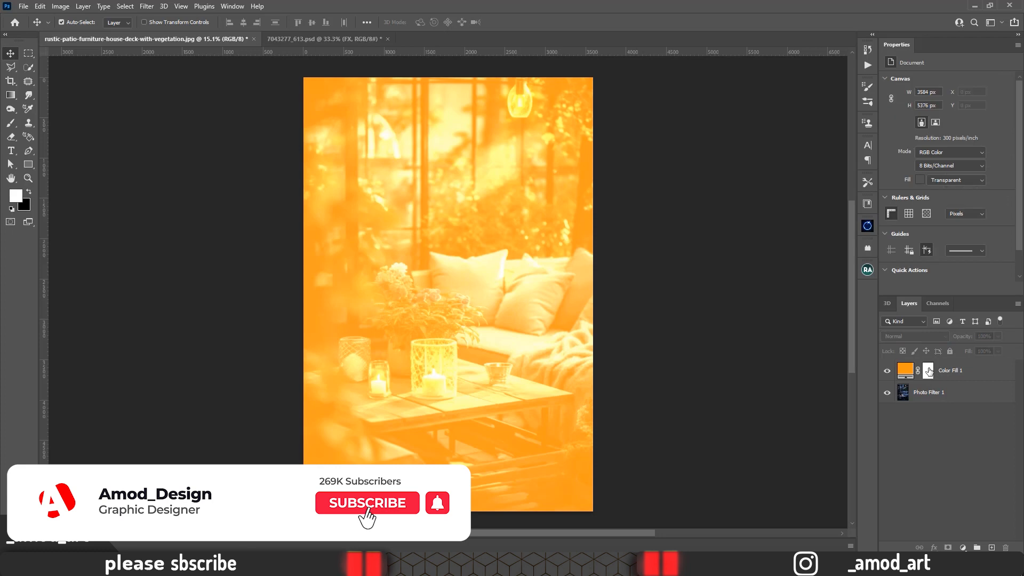
click(929, 371)
key(ctrl+i)
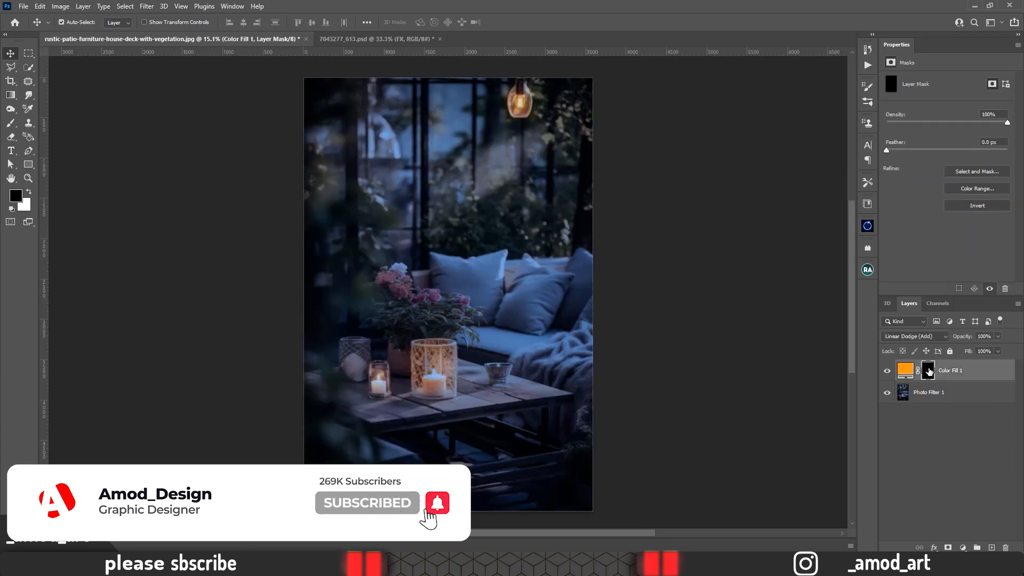
Step: Paint over the hanging bulb on the fill layer's mask with a soft white brush at 16% flow
click(11, 124)
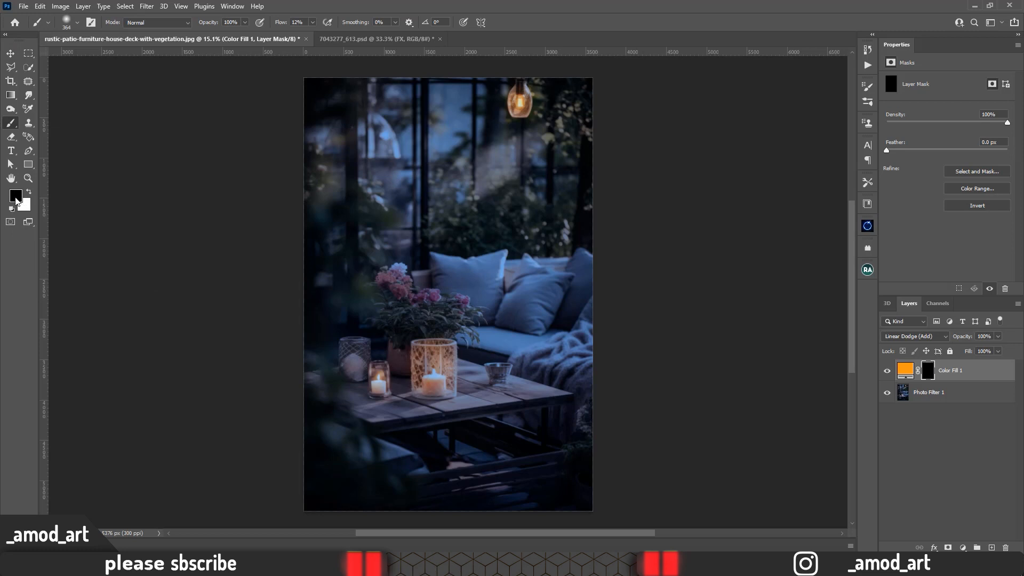
click(28, 194)
drag(280, 24, 286, 24)
drag(280, 25, 284, 25)
scroll(522, 101, up, 3)
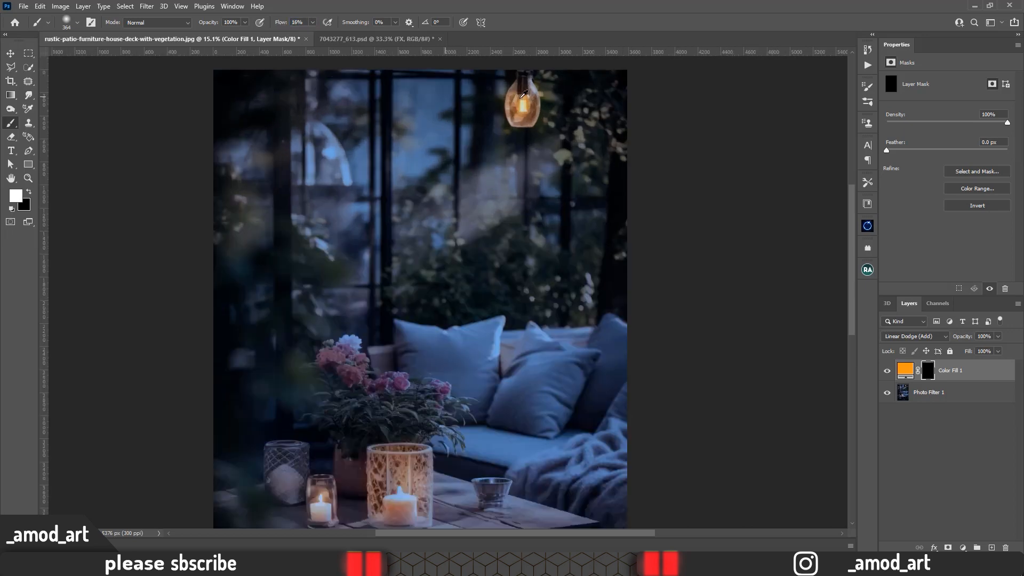
mouse_move(519, 107)
mouse_down()
mouse_move(504, 107)
mouse_move(531, 110)
mouse_move(528, 101)
mouse_move(514, 99)
mouse_move(514, 110)
mouse_move(529, 115)
mouse_move(517, 91)
mouse_move(516, 116)
mouse_up()
Step: Brighten the bulb on the mask at 8% flow and add a halo around it with the soft brush enlarged to 536 px
drag(283, 27, 278, 27)
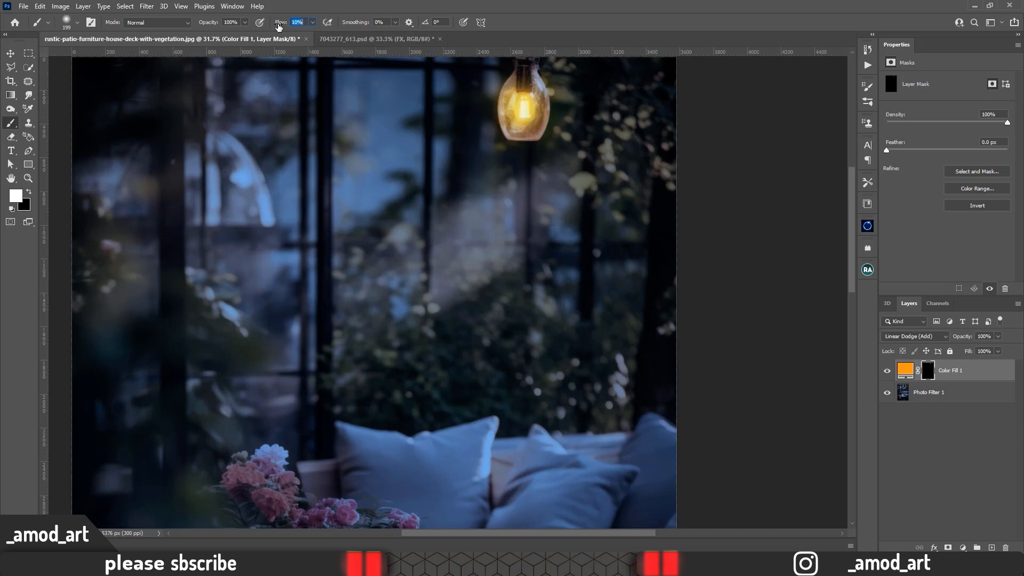
mouse_move(512, 93)
mouse_down()
mouse_move(536, 96)
mouse_move(539, 120)
mouse_move(519, 124)
mouse_move(507, 107)
mouse_move(525, 93)
mouse_move(520, 128)
mouse_up()
scroll(502, 169, up, 1)
scroll(503, 169, up, 1)
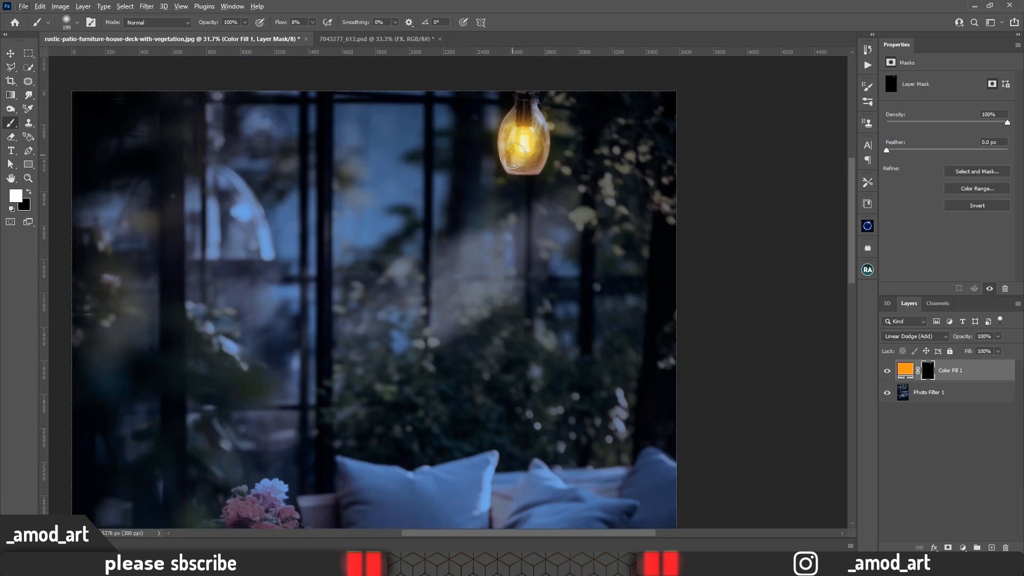
drag(513, 155, 523, 151)
right_click(515, 138)
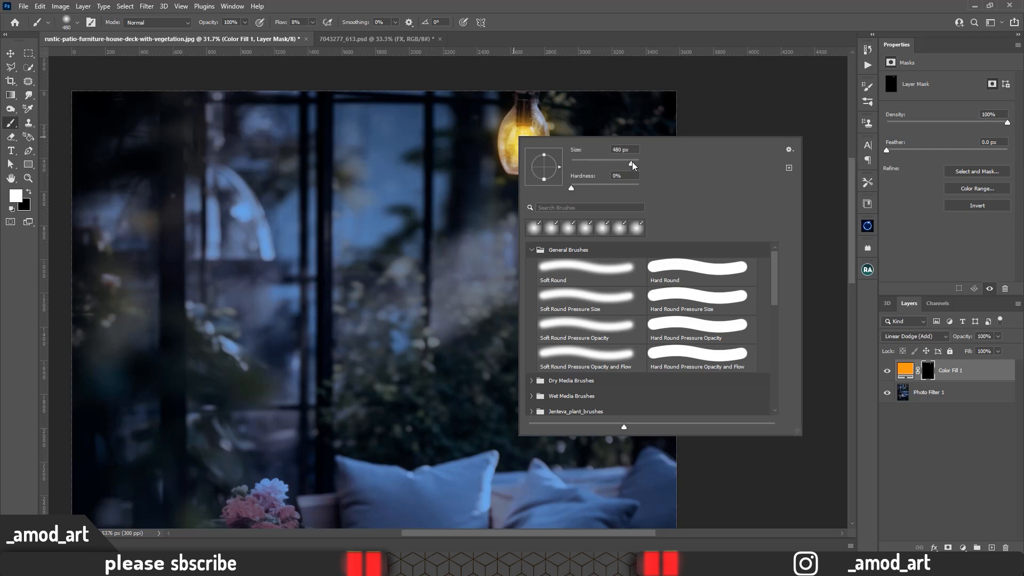
mouse_move(476, 154)
mouse_down()
mouse_move(539, 158)
mouse_move(530, 129)
mouse_move(503, 129)
mouse_move(499, 154)
mouse_move(513, 169)
mouse_move(542, 152)
mouse_move(533, 121)
mouse_move(512, 122)
mouse_move(508, 156)
mouse_move(504, 135)
mouse_up()
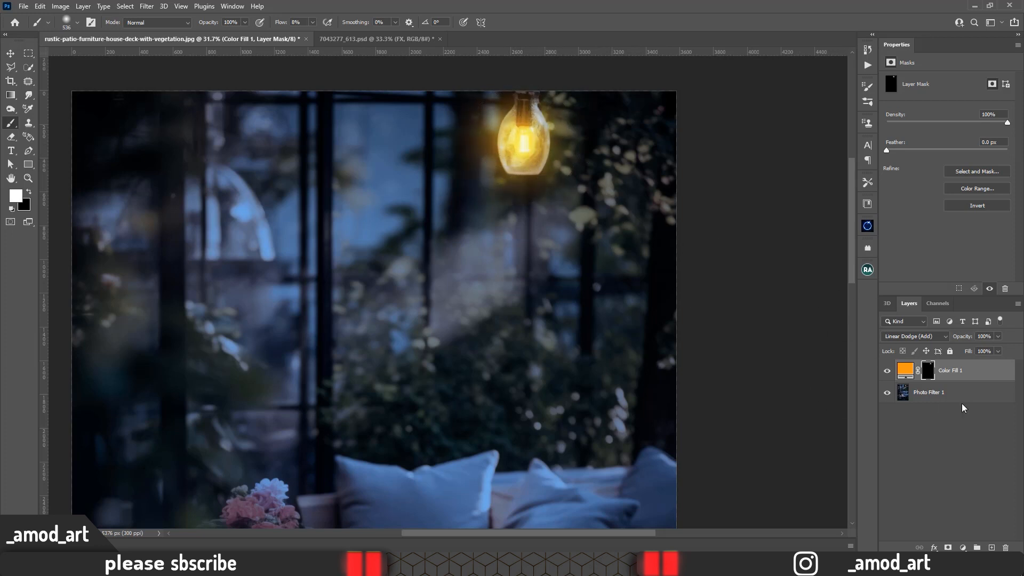
Step: Add a second Solid Color fill layer in deeper orange ff7e00 above the first fill layer
scroll(487, 228, down, 3)
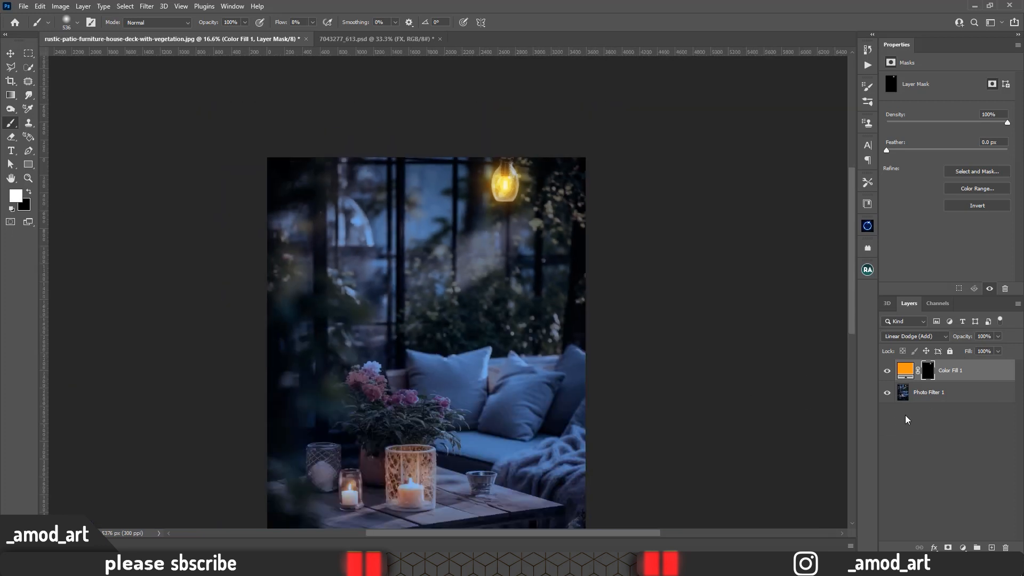
click(963, 548)
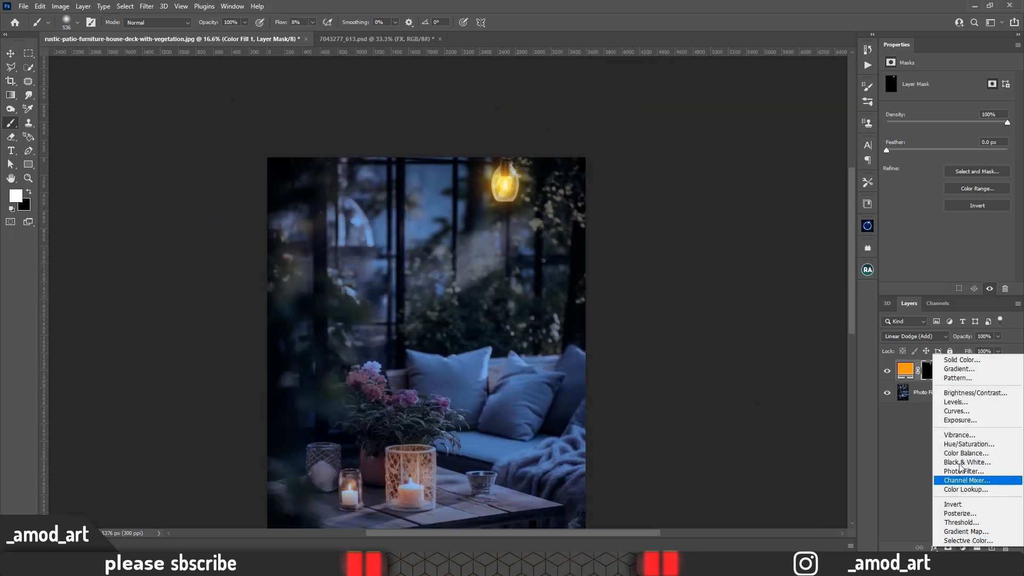
click(950, 362)
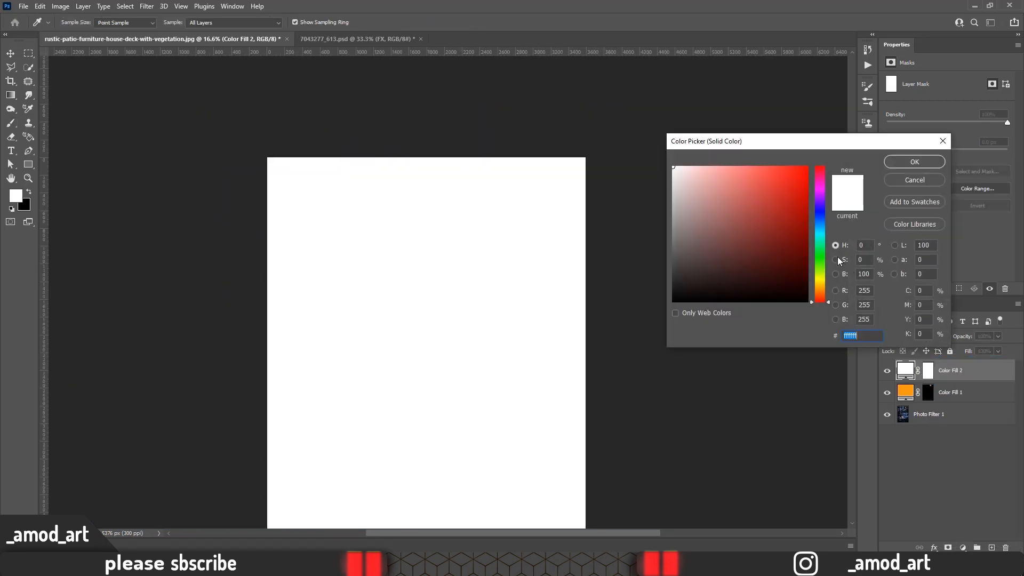
click(821, 291)
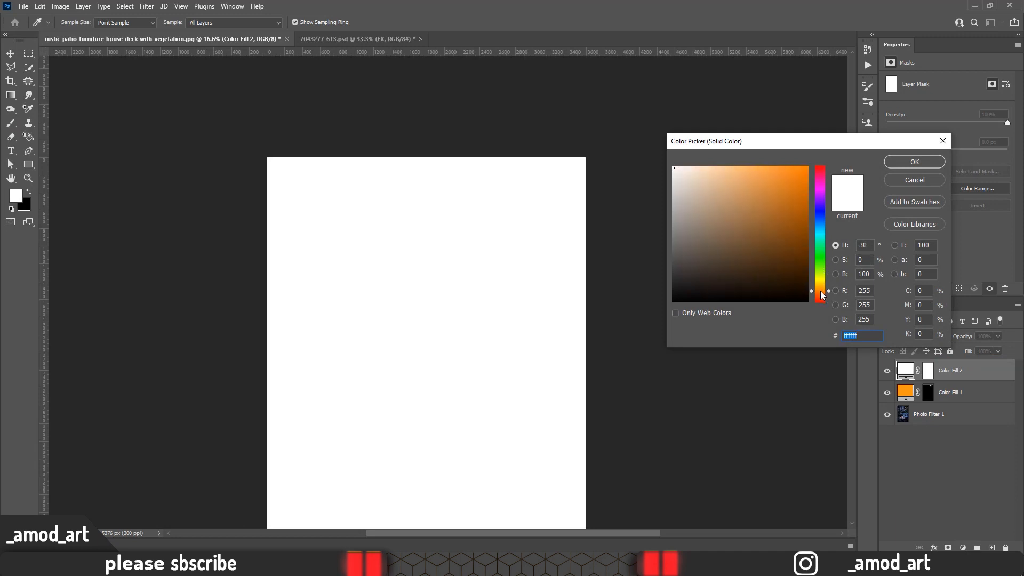
drag(788, 212, 809, 164)
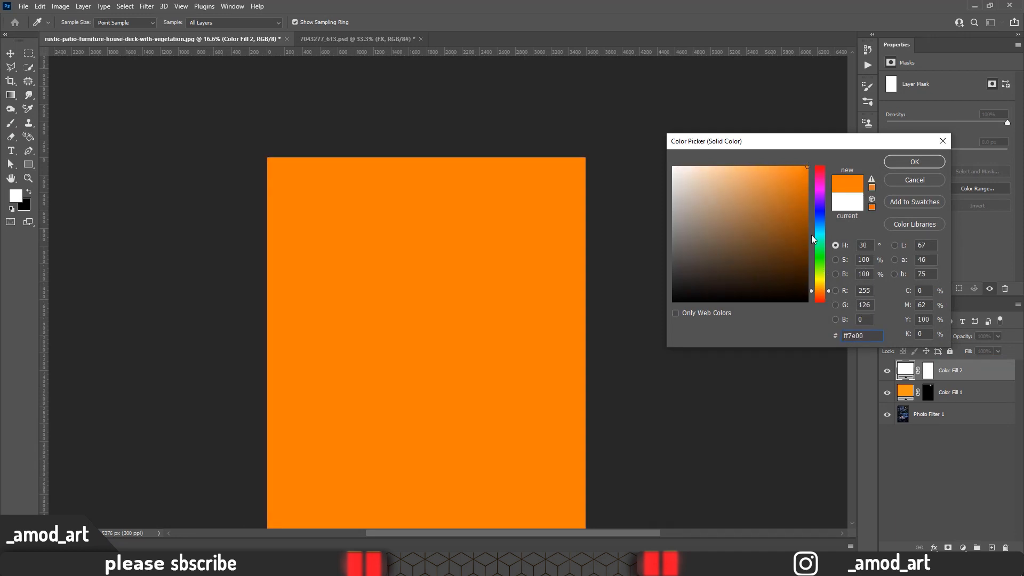
click(890, 162)
Step: Set the upper fill layer's blend mode to Screen and invert its layer mask to black
scroll(453, 254, down, 2)
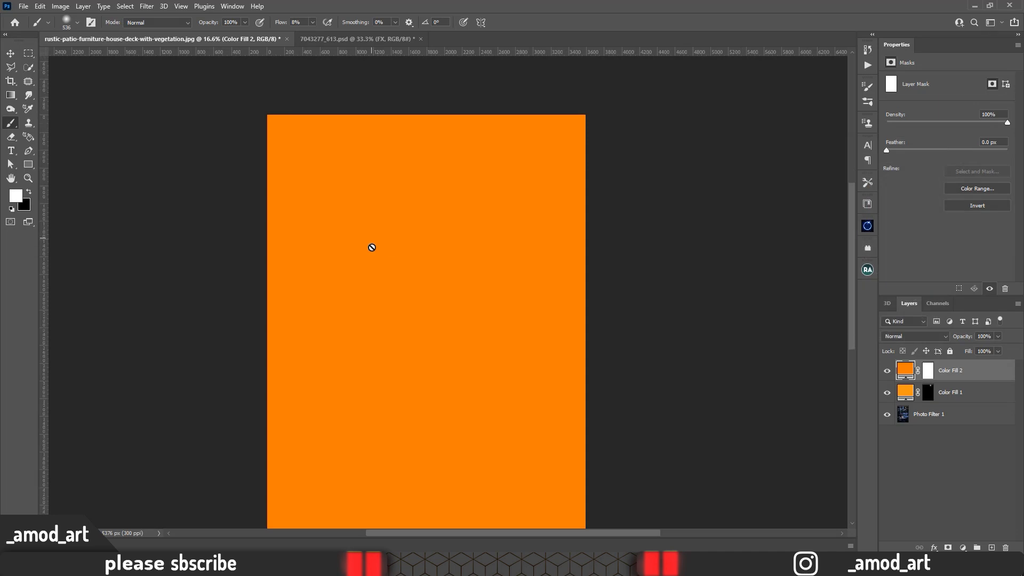
click(909, 337)
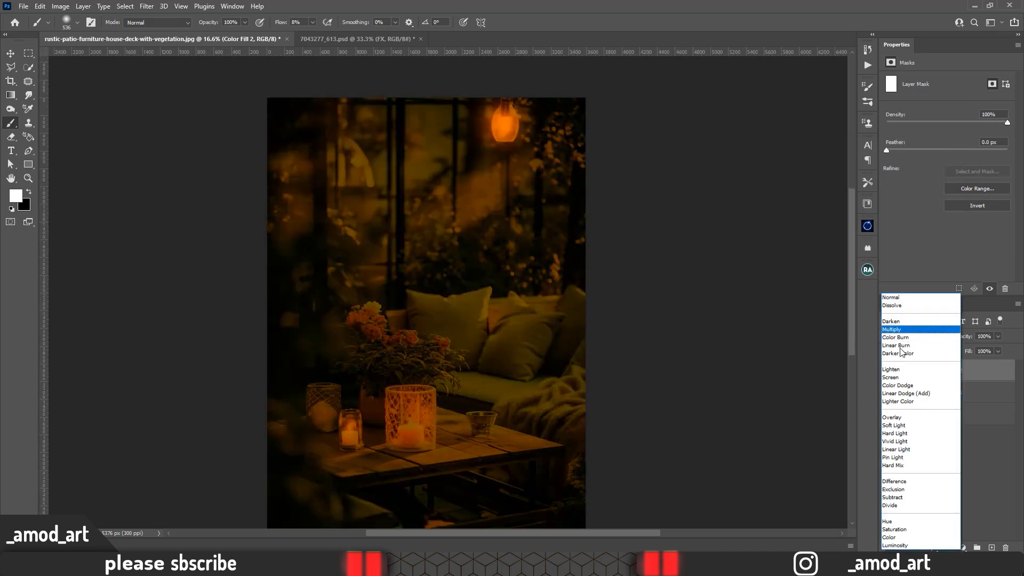
click(896, 378)
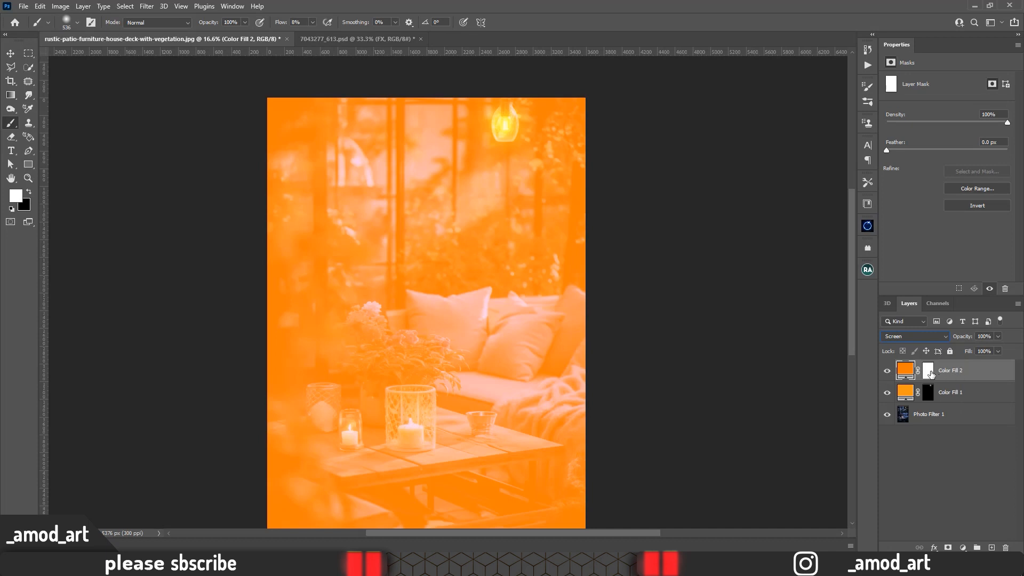
click(929, 371)
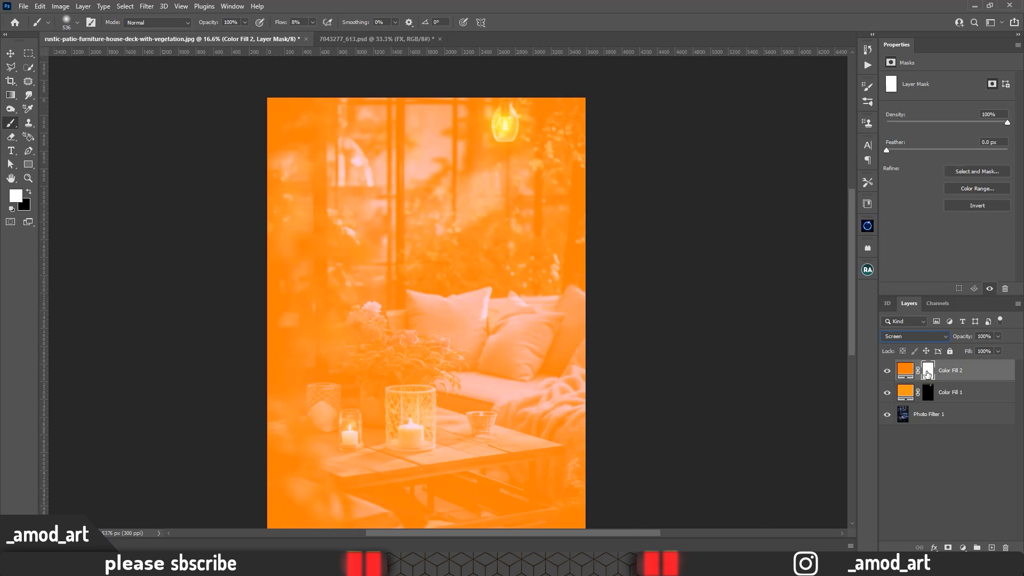
click(929, 393)
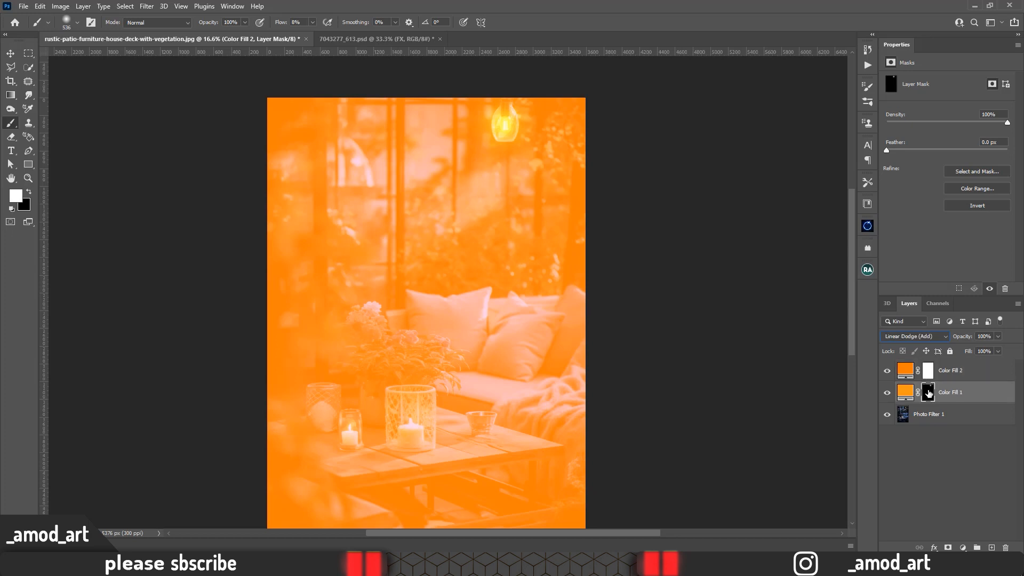
click(928, 377)
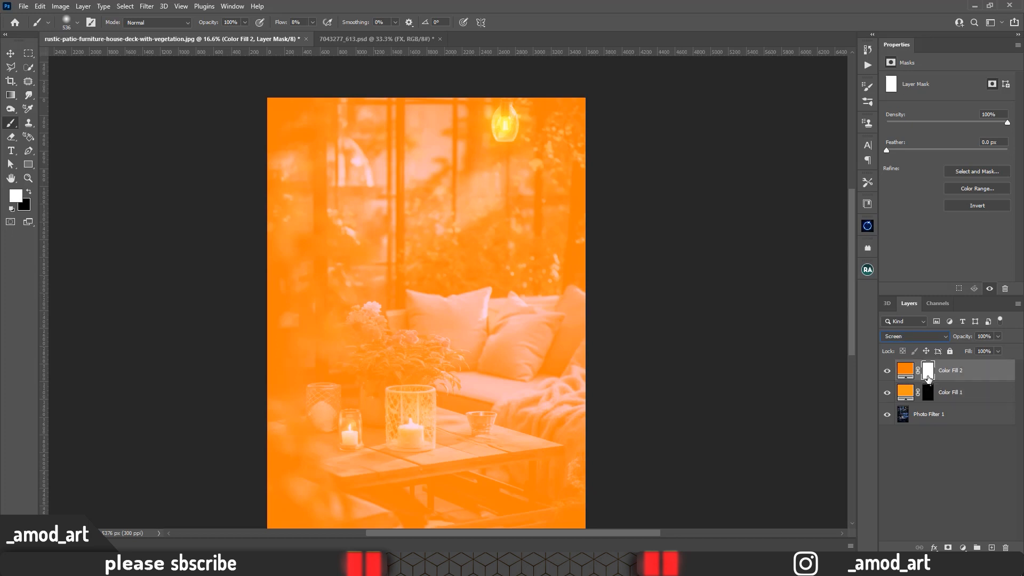
click(911, 392)
click(926, 428)
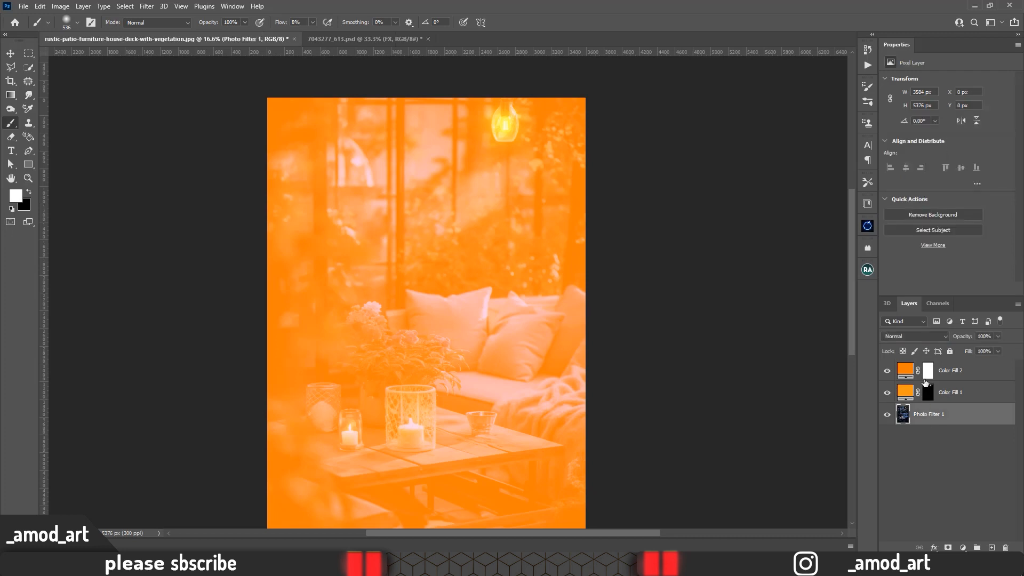
click(926, 371)
key(ctrl+i)
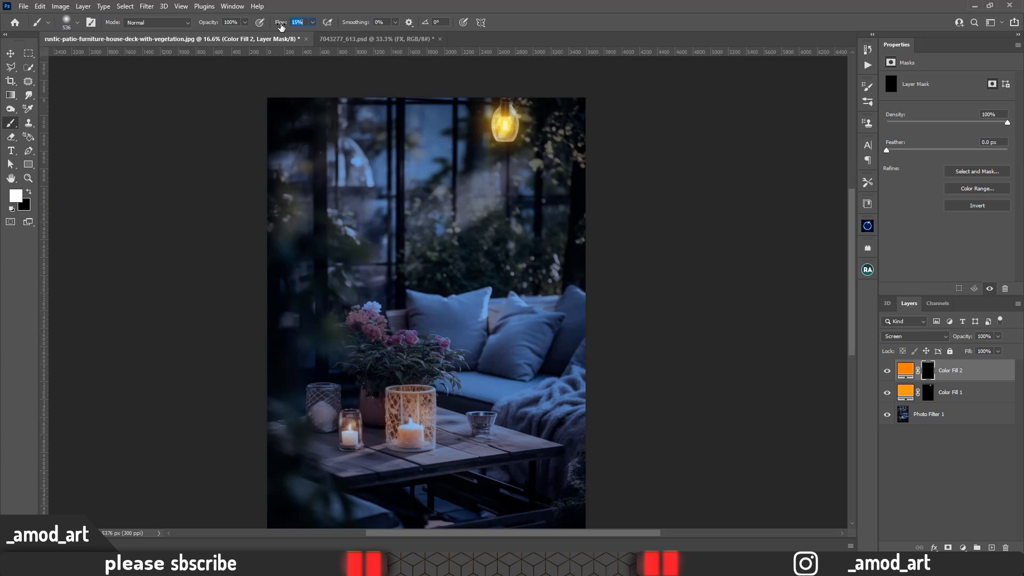
Step: Paint a wide orange glow around the bulb on the upper fill's mask with a 1387 px white brush at 15% flow
key(Return)
scroll(508, 126, up, 4)
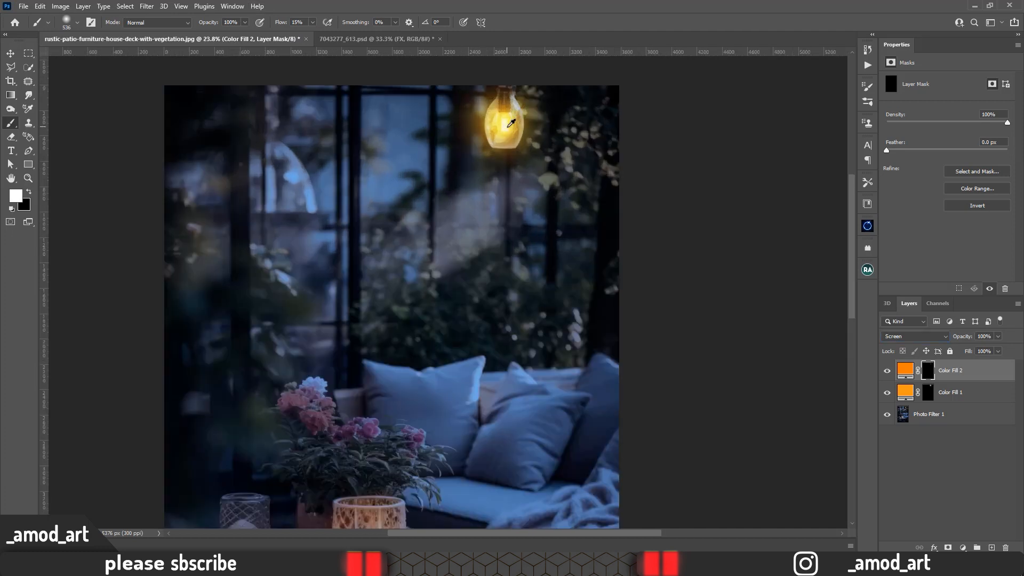
mouse_move(494, 153)
mouse_down()
mouse_move(490, 187)
mouse_move(475, 135)
mouse_move(467, 167)
mouse_move(522, 196)
mouse_move(528, 131)
mouse_move(526, 184)
mouse_move(566, 180)
mouse_up()
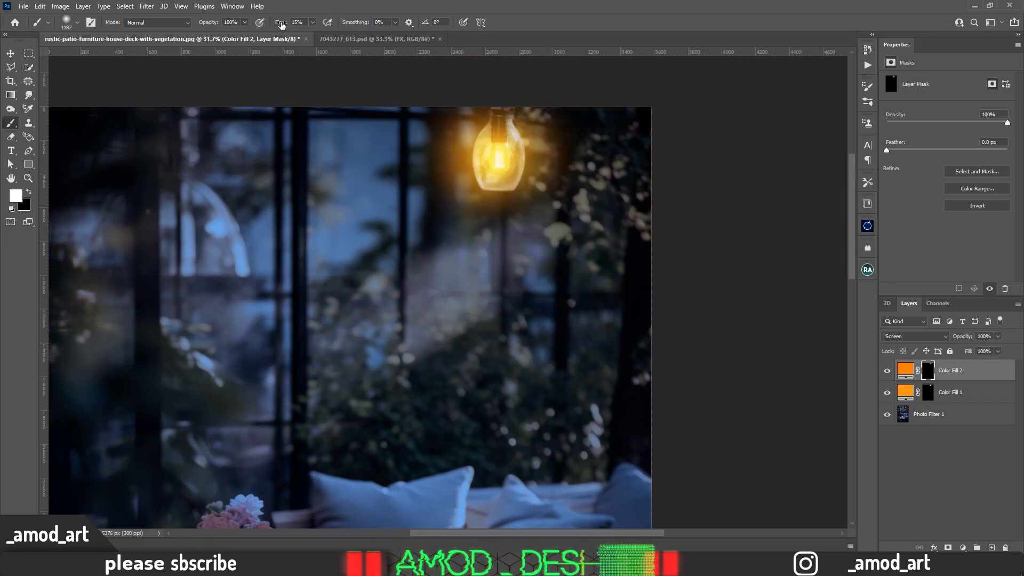
Step: Lower the brush flow to 5% and spread the glow further on both sides of the bulb
drag(283, 25, 276, 25)
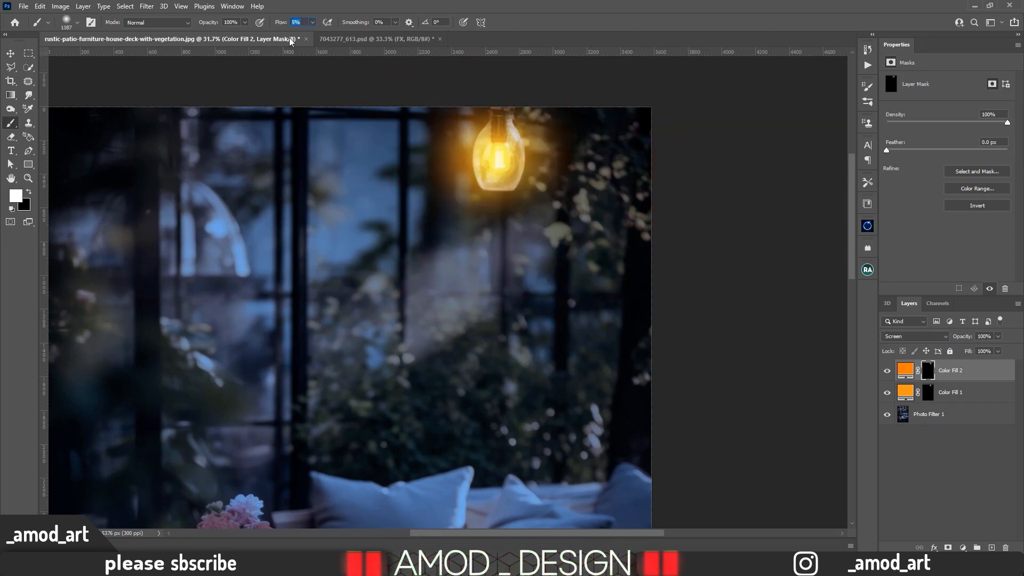
scroll(472, 200, down, 5)
scroll(472, 200, up, 2)
mouse_move(471, 200)
mouse_down()
mouse_move(503, 201)
mouse_move(455, 151)
mouse_move(434, 182)
mouse_move(491, 206)
mouse_move(519, 182)
mouse_move(547, 192)
mouse_up()
Step: Soften the glow around the bulb by painting black on the mask with a 1020 px brush at 5% flow, and return to white
click(28, 192)
mouse_move(495, 169)
mouse_down()
mouse_move(465, 174)
mouse_move(493, 192)
mouse_move(526, 166)
mouse_move(496, 192)
mouse_move(471, 171)
mouse_up()
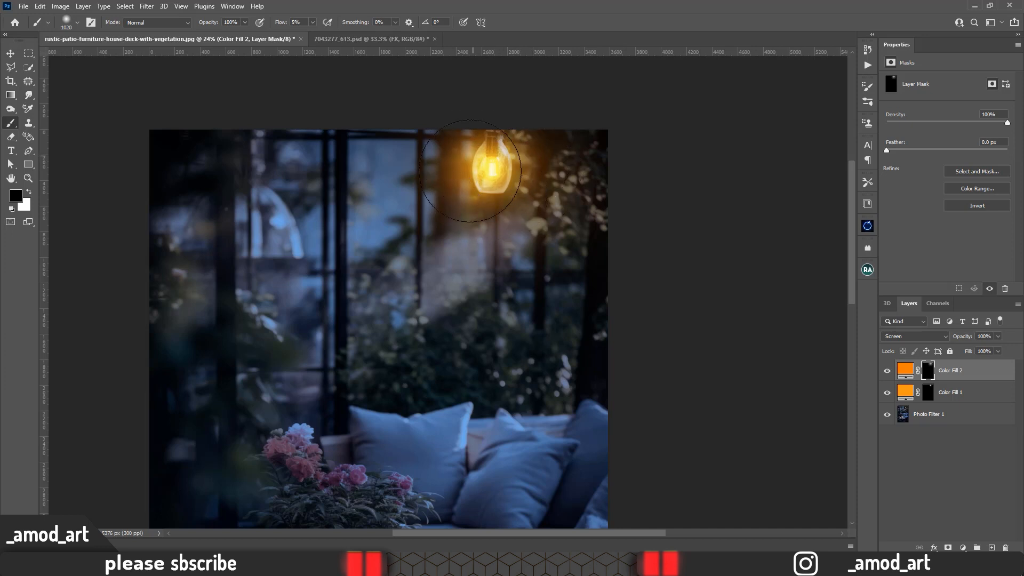
click(29, 191)
Step: Build up the orange glow around and below the bulb on the mask with a 1387 px white brush at 1% and 7% flow
text(1)
mouse_move(494, 182)
mouse_down()
mouse_move(509, 178)
mouse_move(498, 233)
mouse_move(457, 222)
mouse_move(455, 165)
mouse_up()
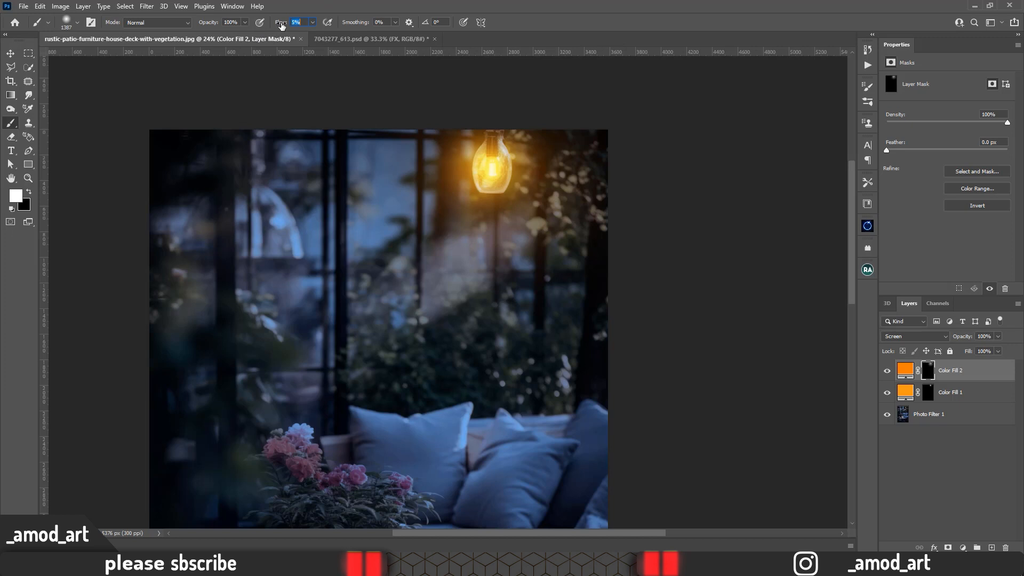
drag(283, 26, 284, 26)
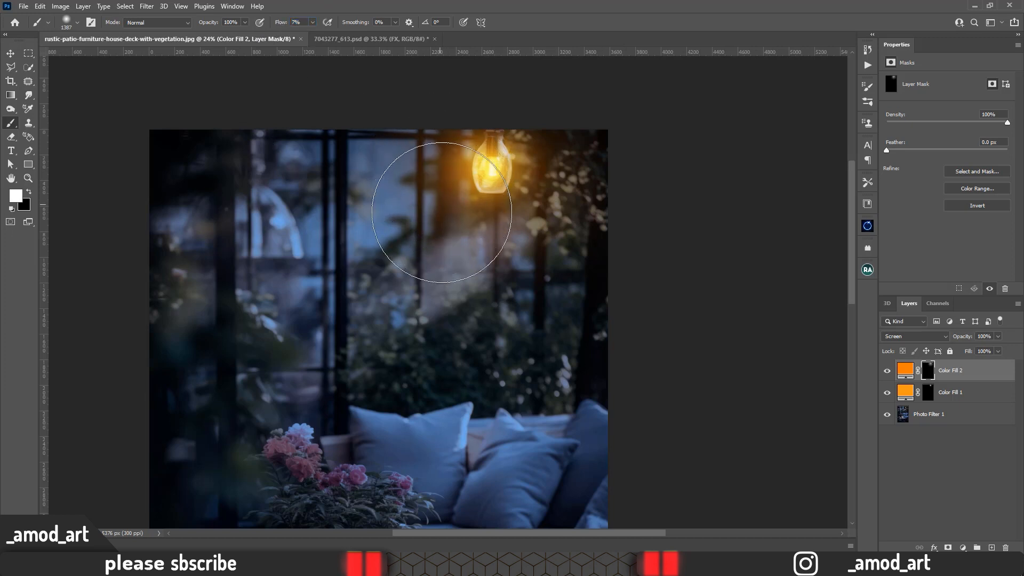
mouse_move(503, 232)
mouse_down()
mouse_move(548, 198)
mouse_move(548, 167)
mouse_move(392, 177)
mouse_move(444, 178)
mouse_up()
Step: Add another Solid Color fill layer in orange ff7f01 above the existing fills for the table candles
scroll(474, 212, down, 8)
drag(478, 328, 484, 259)
scroll(496, 274, up, 3)
scroll(485, 259, up, 2)
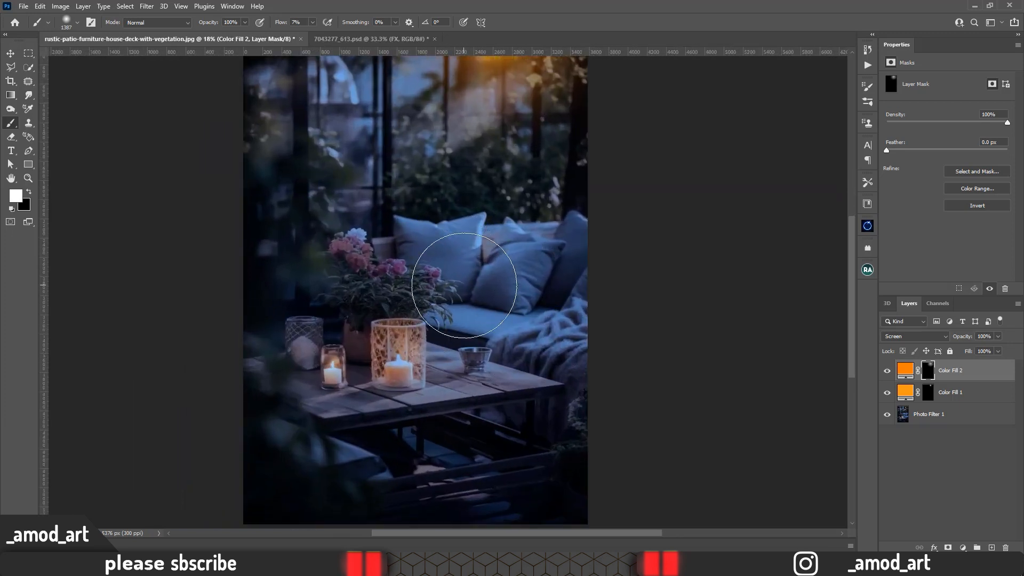
scroll(464, 285, down, 3)
scroll(464, 286, up, 2)
scroll(405, 283, up, 1)
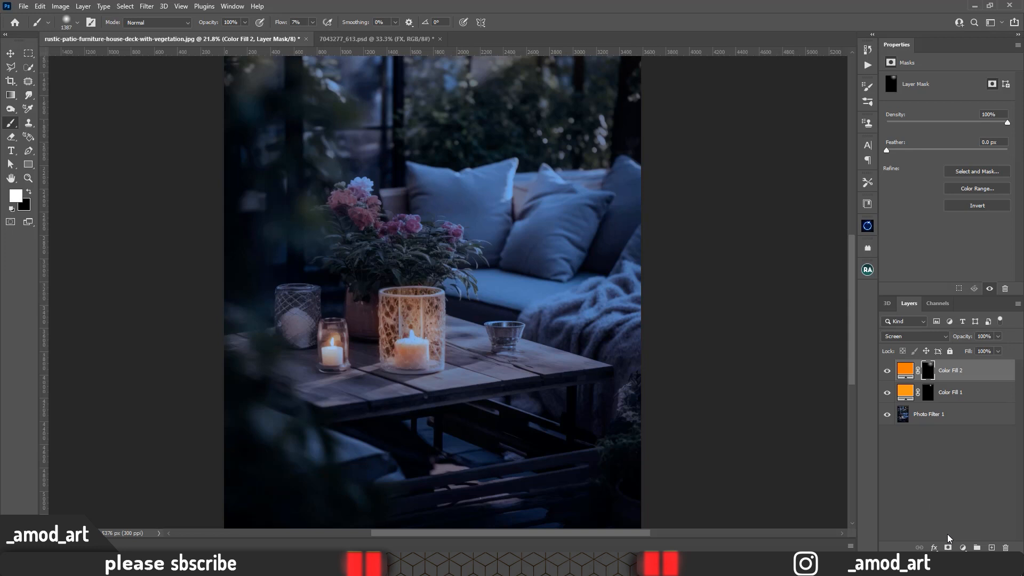
click(963, 548)
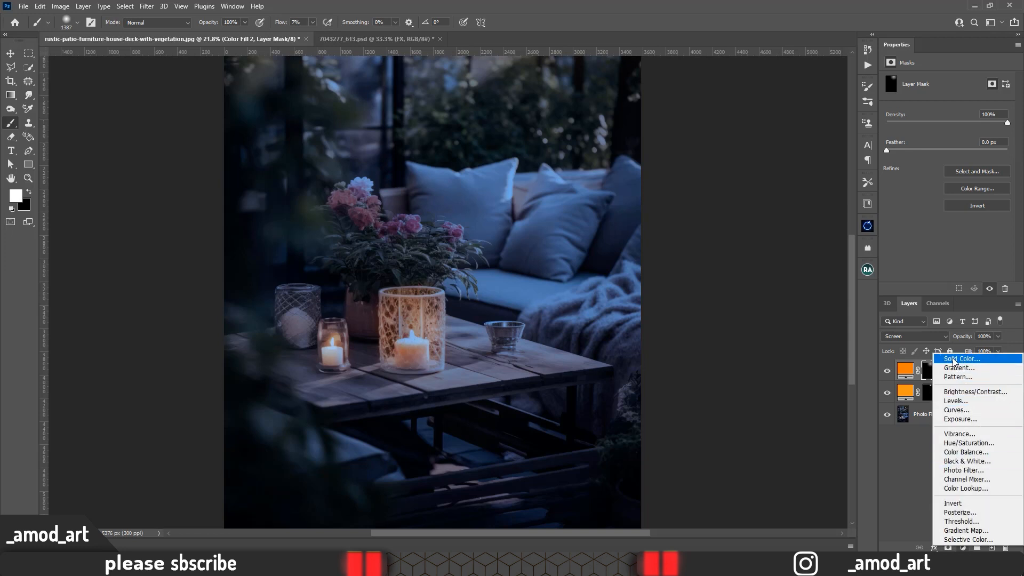
click(954, 360)
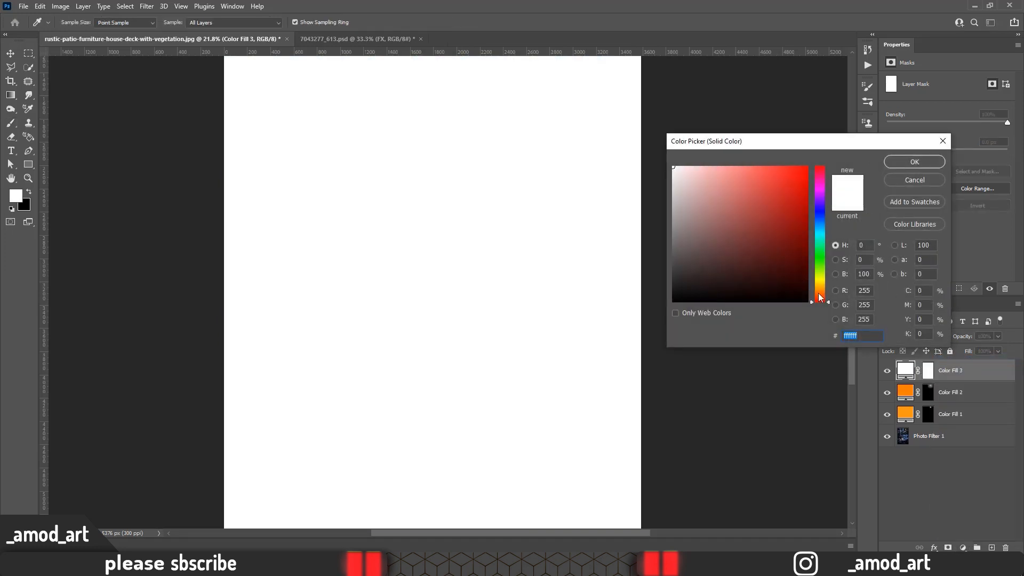
click(817, 288)
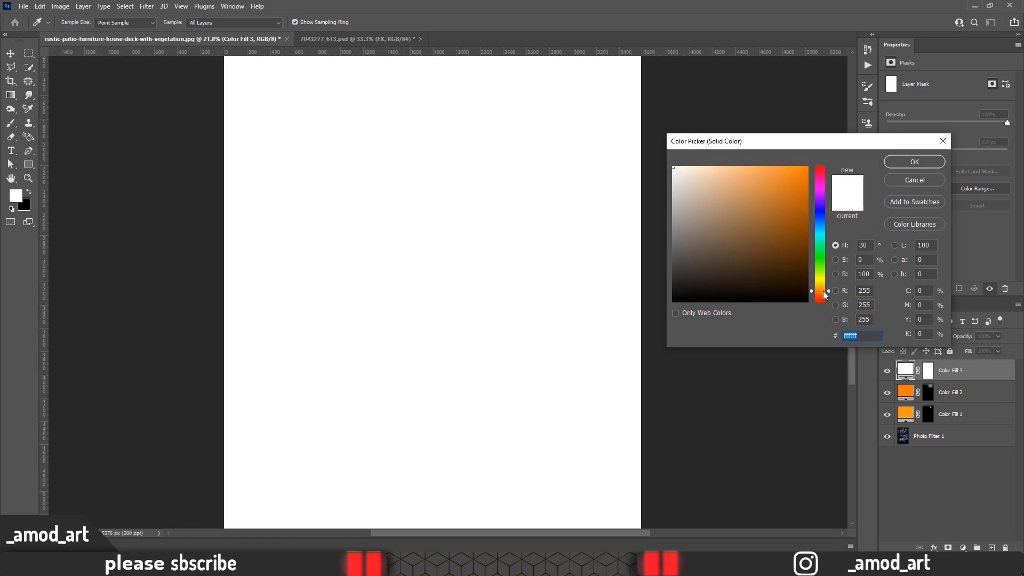
drag(795, 192, 808, 160)
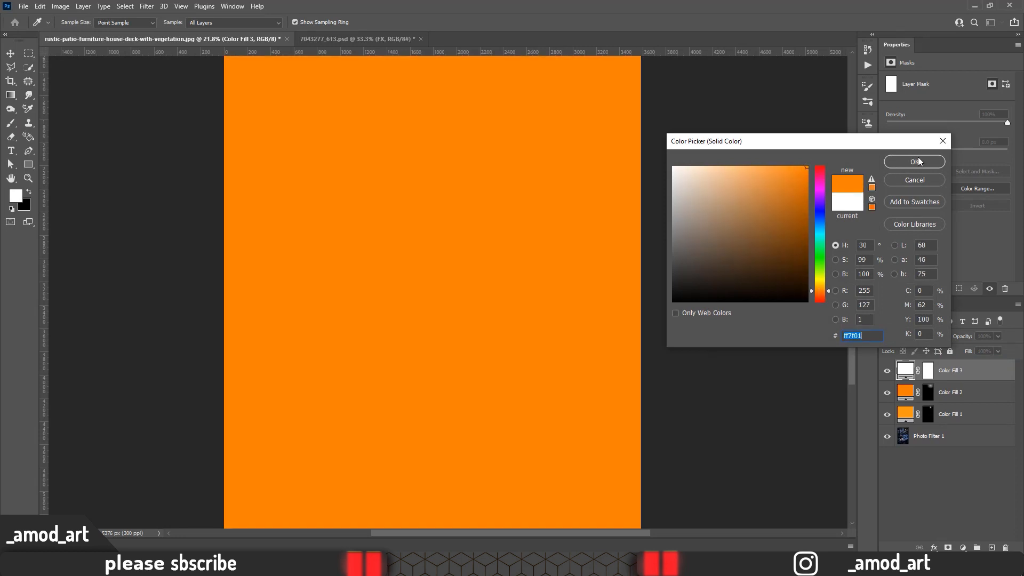
click(917, 161)
Step: Set the new orange fill's blend mode to Linear Dodge (Add) and invert its layer mask to black
click(905, 338)
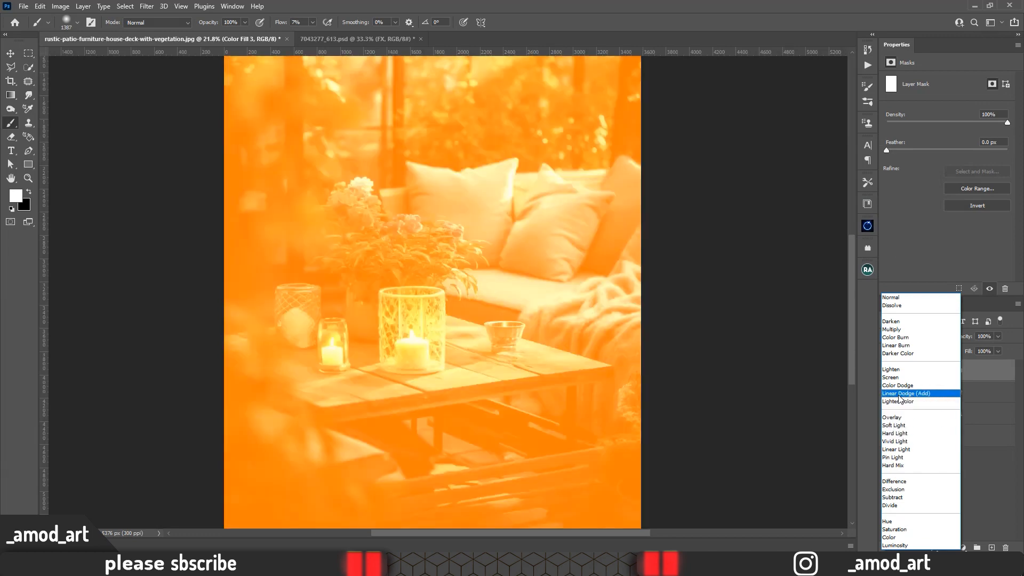
click(900, 395)
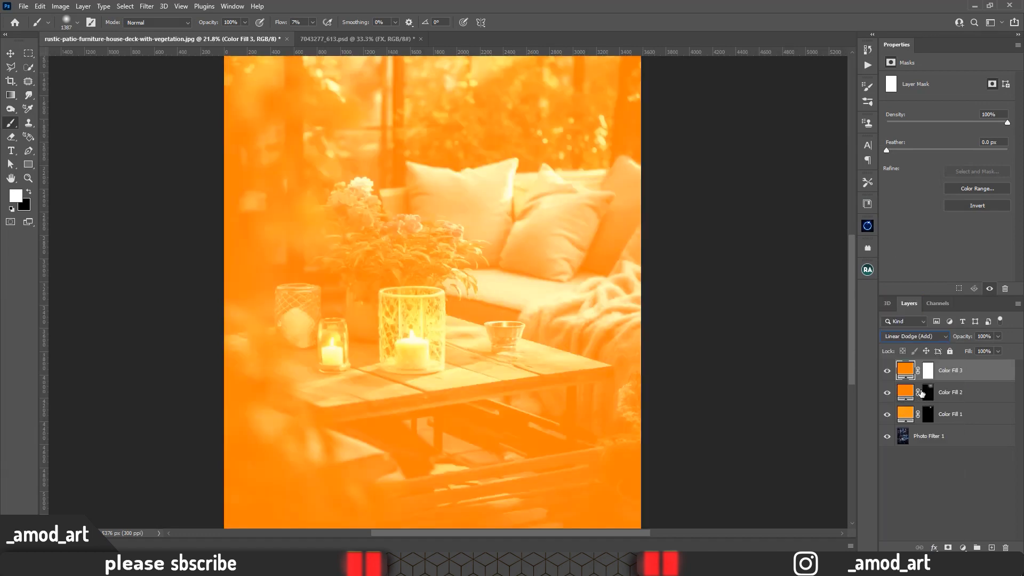
click(929, 370)
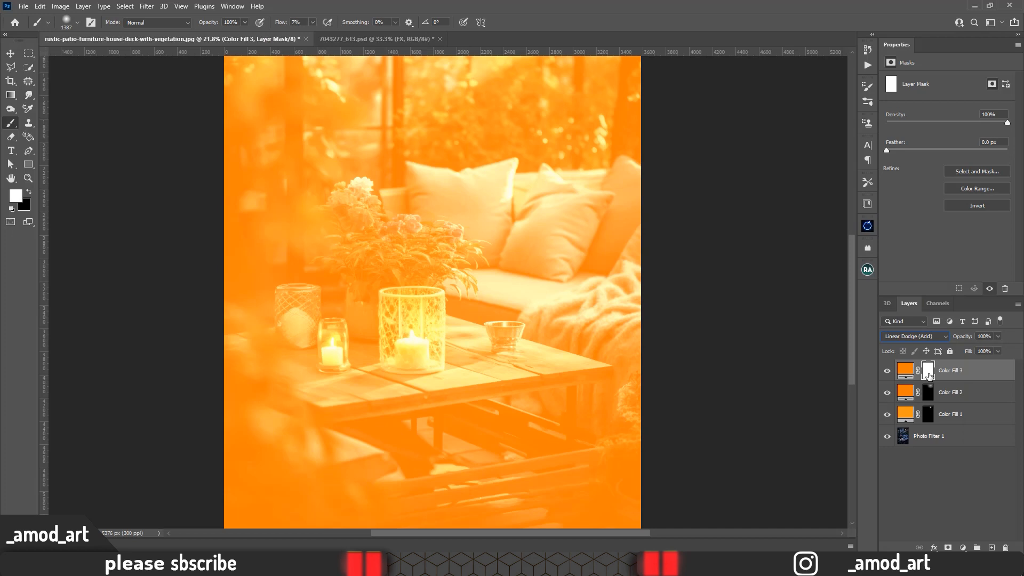
click(908, 399)
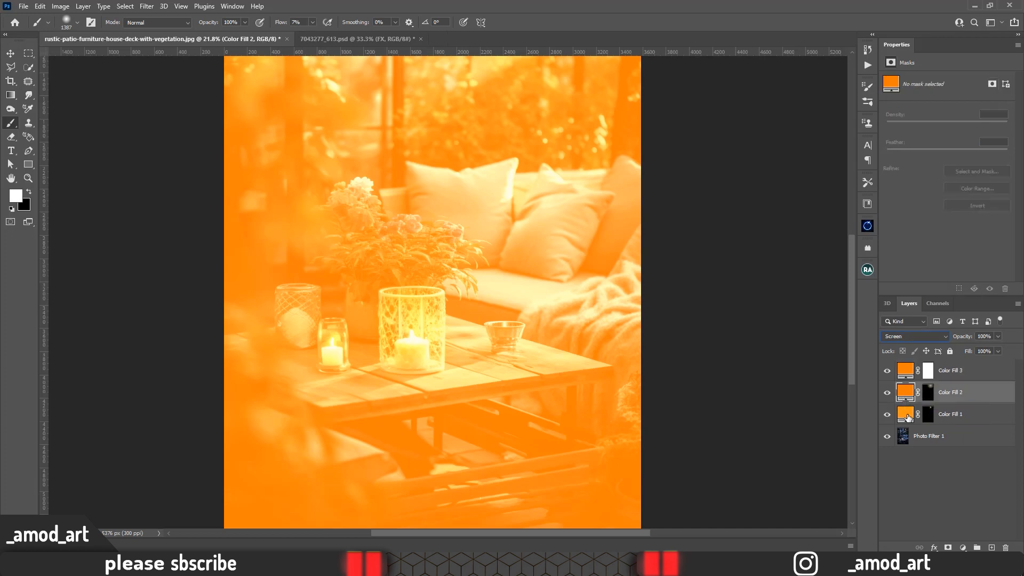
click(929, 372)
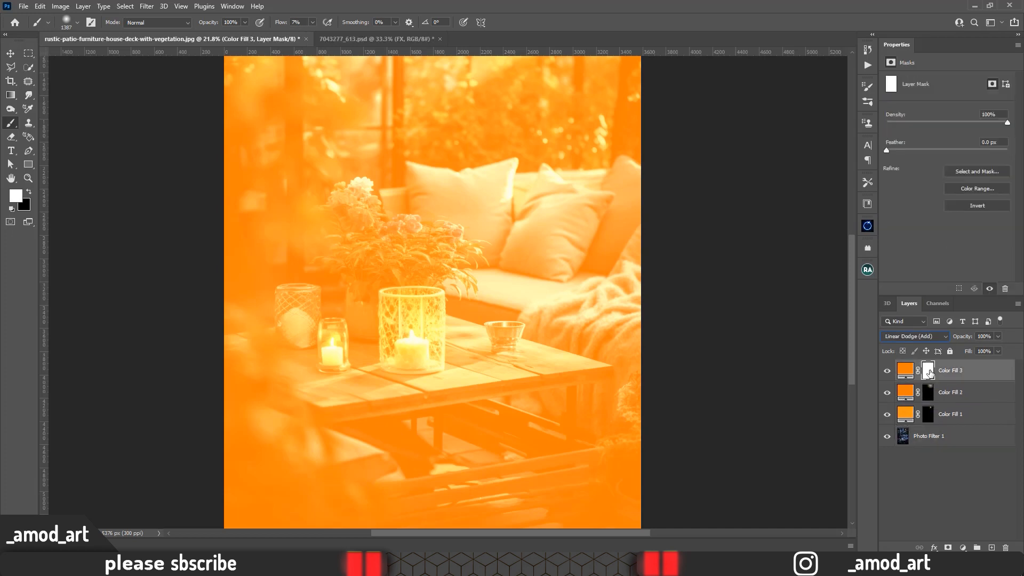
key(ctrl+i)
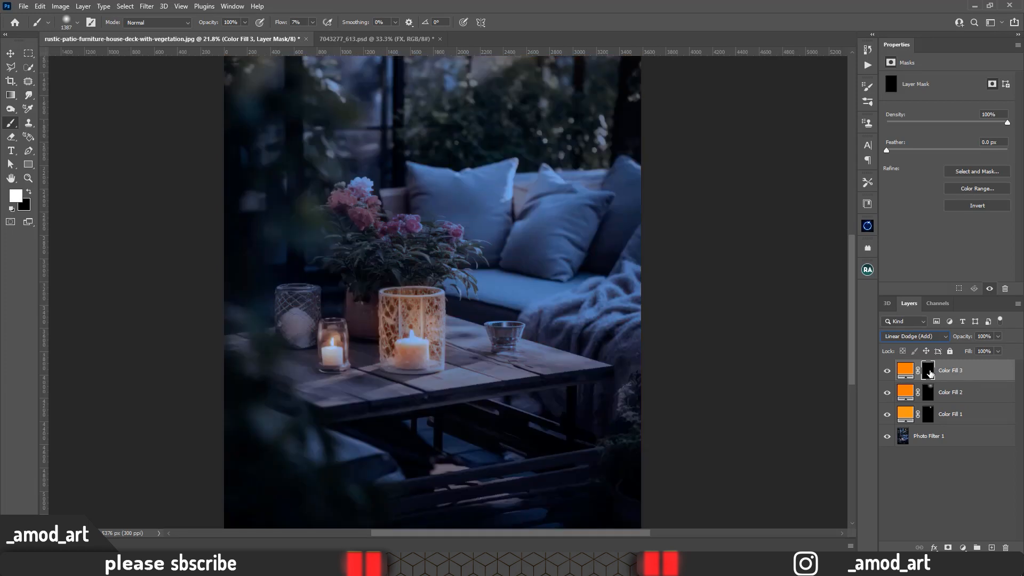
Step: Paint white at 10% flow on the Linear Dodge fill's mask around the flames of the large and small candles
drag(415, 322, 360, 320)
key(Return)
scroll(408, 342, up, 3)
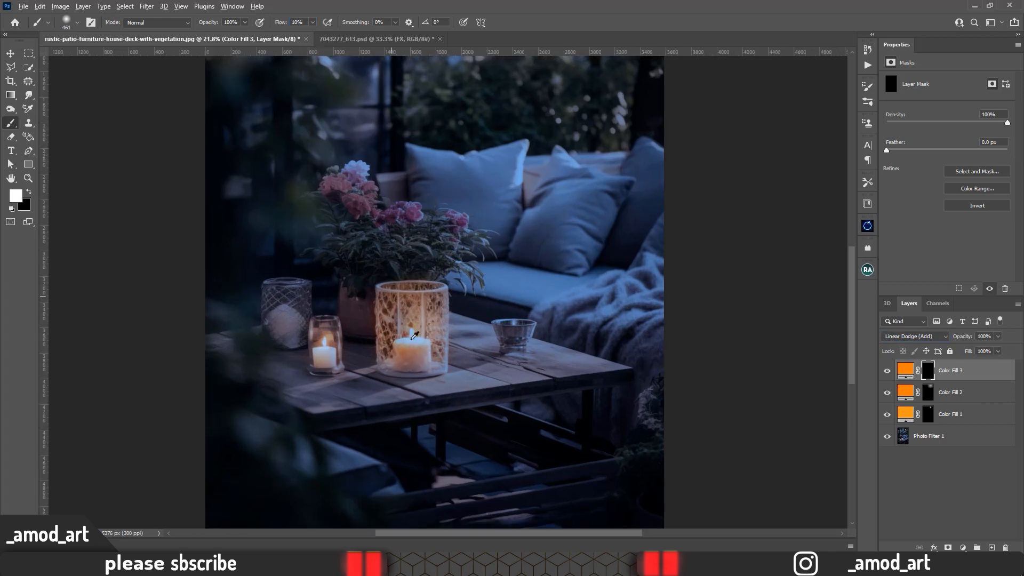
mouse_move(412, 338)
mouse_down()
mouse_move(412, 311)
mouse_move(430, 327)
mouse_move(433, 310)
mouse_move(407, 307)
mouse_move(378, 339)
mouse_move(405, 348)
mouse_move(442, 338)
mouse_move(437, 302)
mouse_move(394, 301)
mouse_move(393, 314)
mouse_move(376, 303)
mouse_move(433, 337)
mouse_move(433, 308)
mouse_move(445, 300)
mouse_move(456, 322)
mouse_move(444, 336)
mouse_move(388, 299)
mouse_move(388, 331)
mouse_up()
click(424, 331)
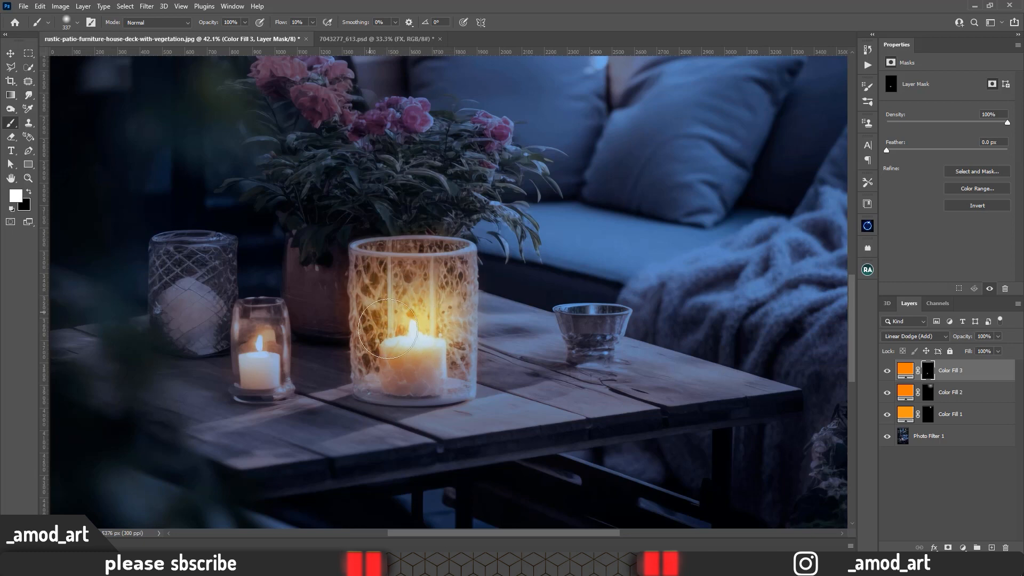
mouse_move(265, 340)
mouse_down()
mouse_move(246, 342)
mouse_move(269, 332)
mouse_move(249, 342)
mouse_move(259, 327)
mouse_move(267, 334)
mouse_move(250, 346)
mouse_move(246, 326)
mouse_move(272, 347)
mouse_move(250, 323)
mouse_move(257, 344)
mouse_up()
mouse_move(414, 340)
mouse_down()
mouse_move(386, 319)
mouse_move(395, 327)
mouse_move(450, 308)
mouse_move(453, 331)
mouse_move(444, 280)
mouse_move(403, 323)
mouse_move(389, 297)
mouse_move(376, 303)
mouse_move(386, 337)
mouse_move(413, 348)
mouse_up()
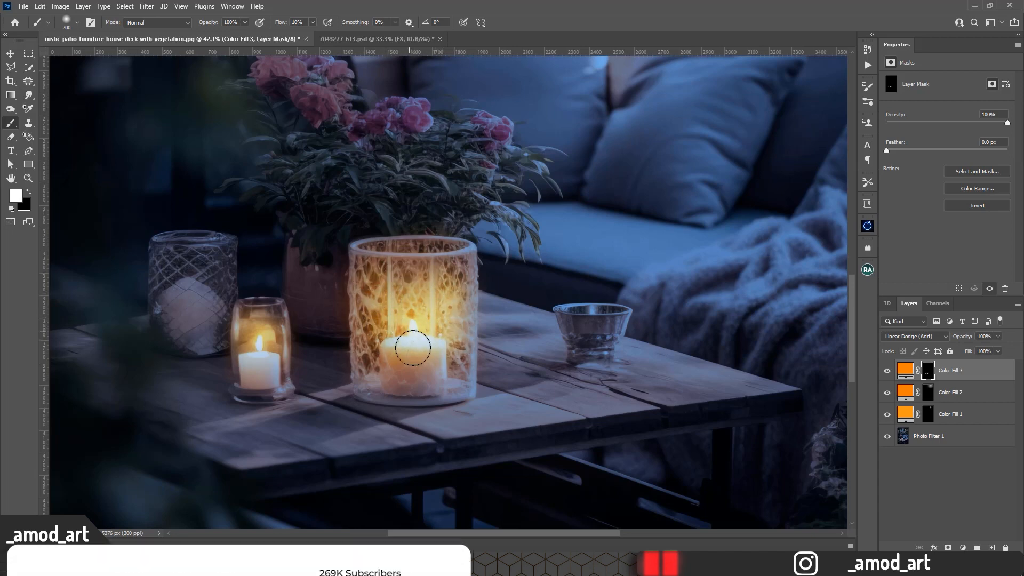
Step: Add a fourth Solid Color fill layer in deep orange ff5400 above the other fills
click(963, 547)
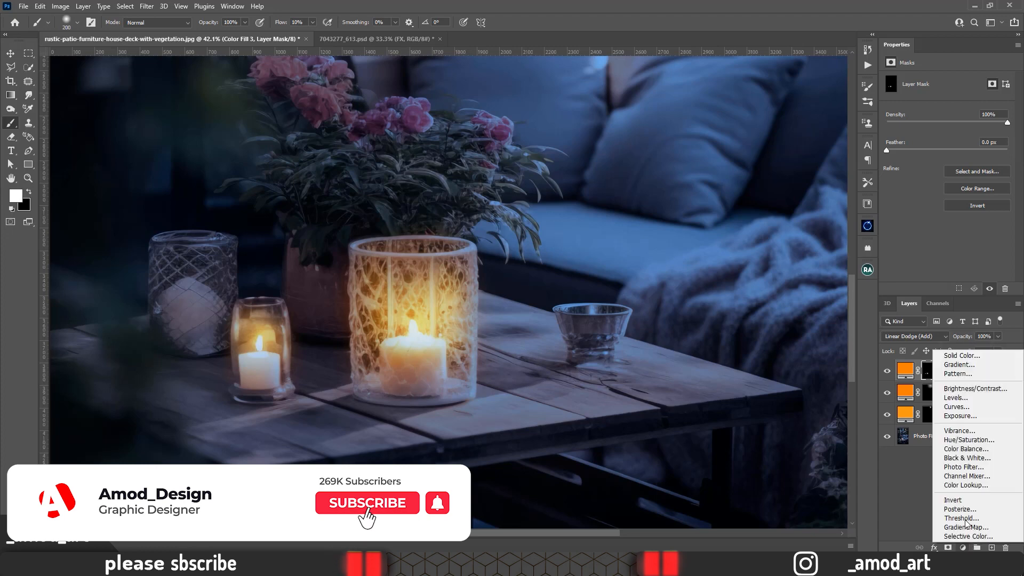
click(955, 355)
drag(821, 282, 820, 296)
click(807, 167)
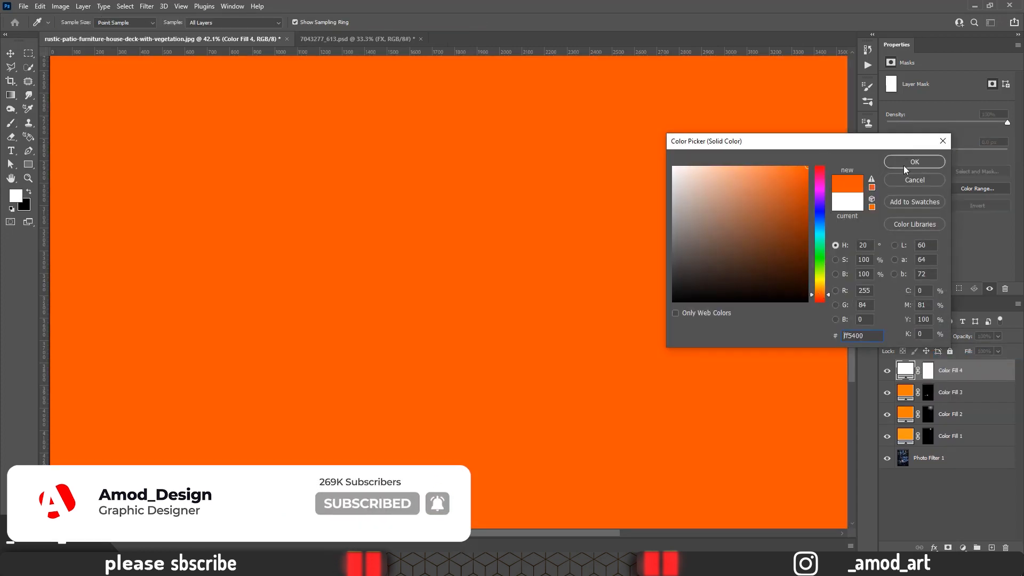
click(914, 162)
Step: Set the deep orange fill's blend mode to Screen and invert its layer mask to black
click(900, 335)
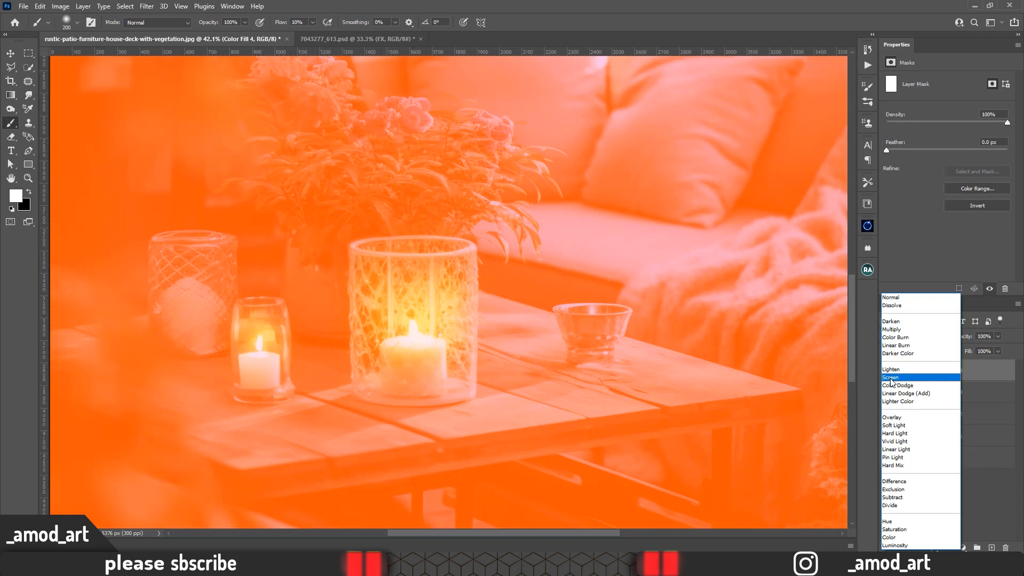
click(890, 377)
click(929, 372)
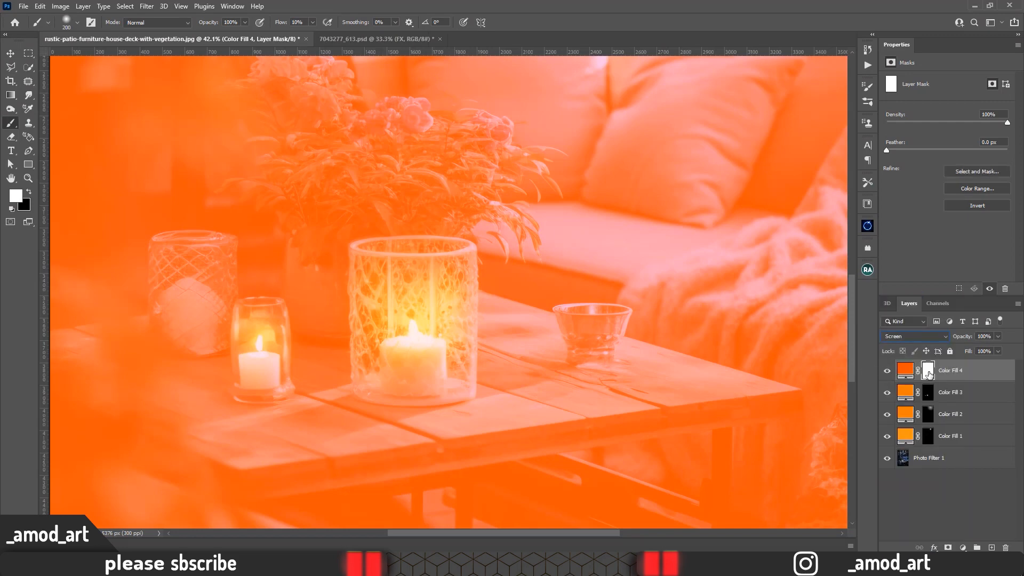
click(926, 422)
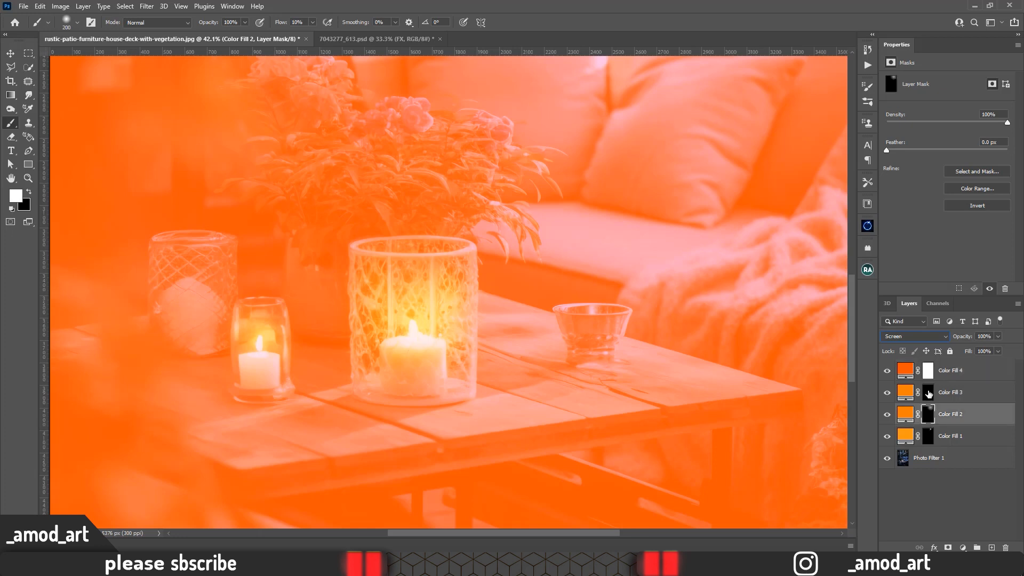
click(930, 376)
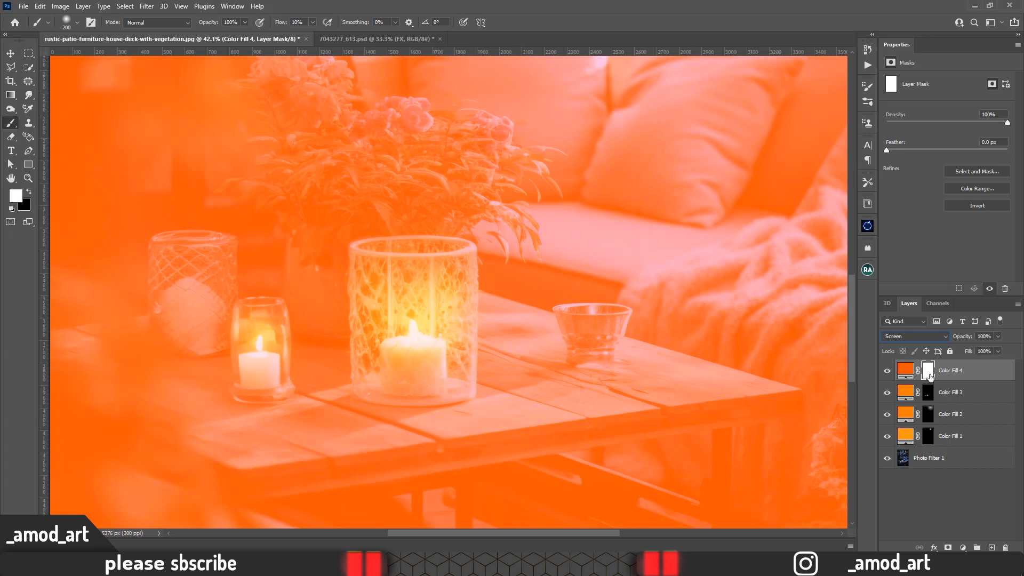
click(913, 460)
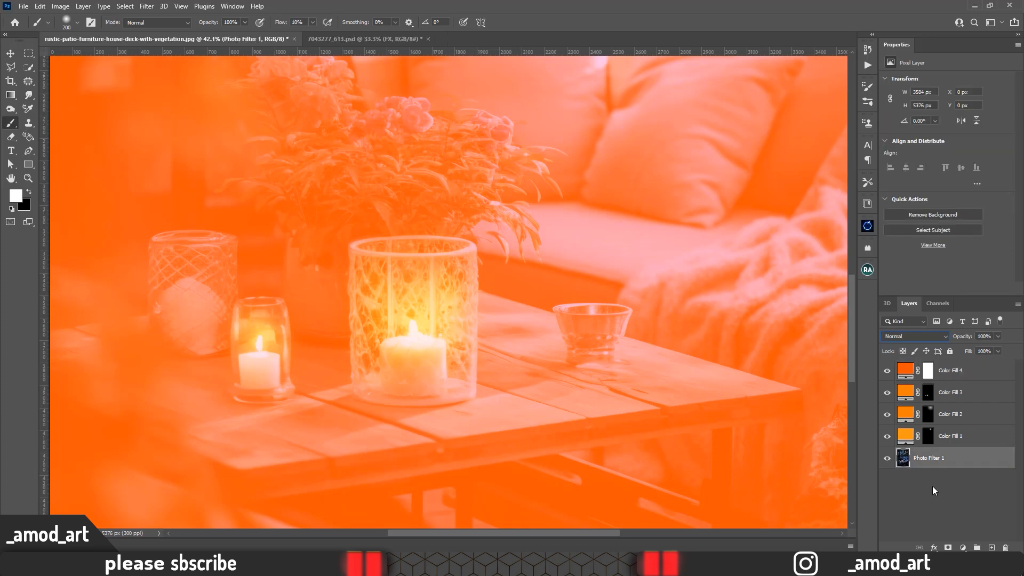
click(930, 375)
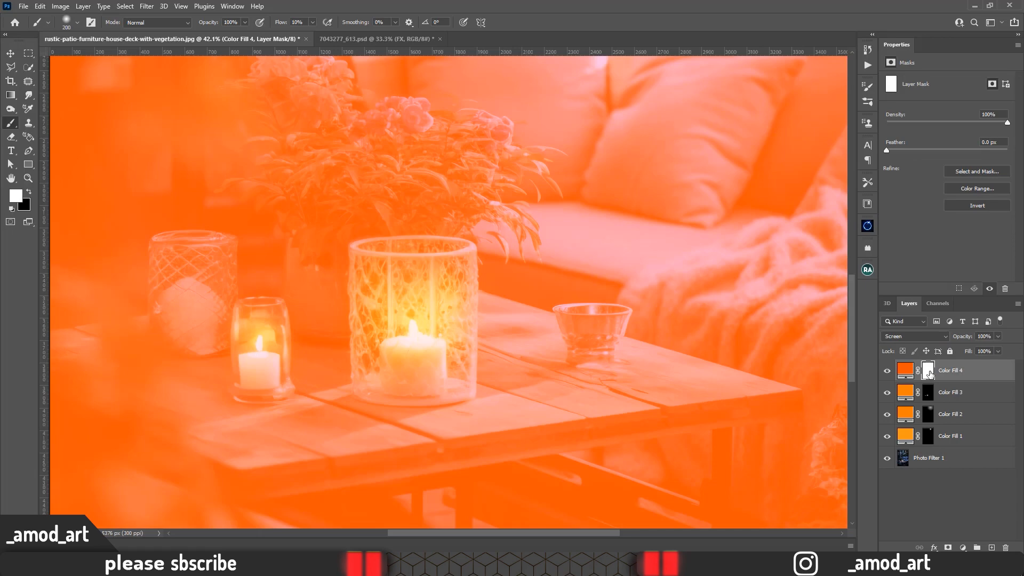
key(ctrl+i)
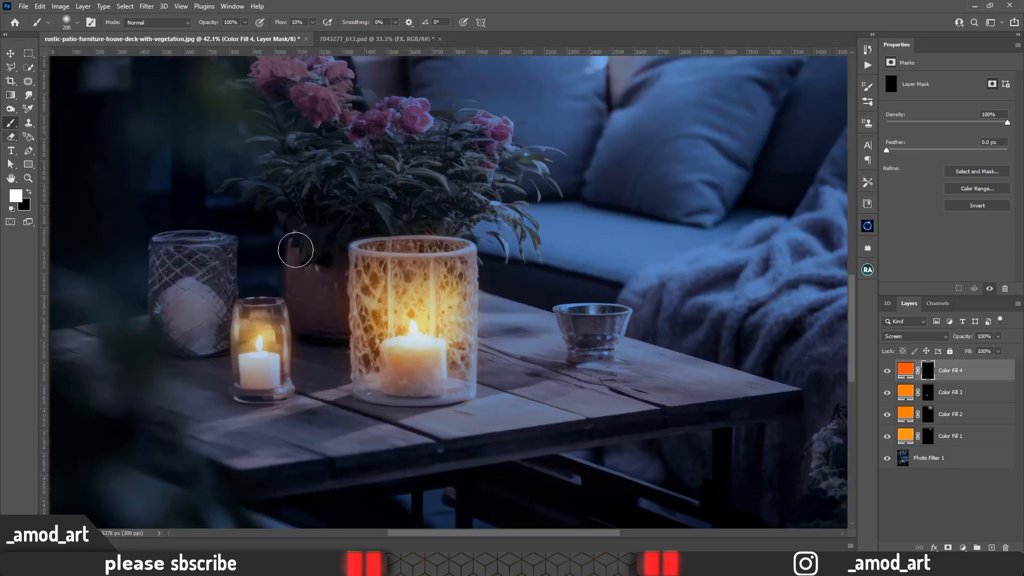
Step: Paint a deep orange glow around both candle holders on the top fill's mask with a soft white brush at 10% flow
drag(415, 322, 468, 309)
mouse_move(405, 285)
mouse_down()
mouse_move(376, 283)
mouse_move(358, 307)
mouse_move(343, 302)
mouse_move(350, 323)
mouse_move(359, 269)
mouse_move(430, 244)
mouse_move(470, 284)
mouse_move(450, 354)
mouse_up()
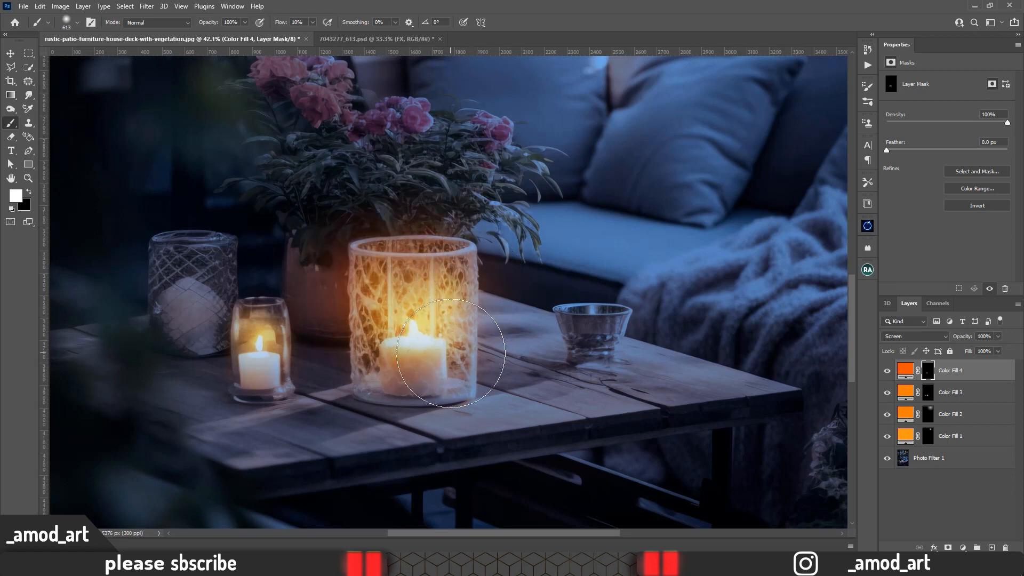
mouse_move(280, 334)
mouse_down()
mouse_move(256, 305)
mouse_move(271, 320)
mouse_move(274, 328)
mouse_move(242, 308)
mouse_move(260, 365)
mouse_move(283, 369)
mouse_move(273, 305)
mouse_move(259, 299)
mouse_move(240, 313)
mouse_up()
scroll(336, 313, down, 5)
mouse_move(403, 322)
mouse_down()
mouse_move(421, 324)
mouse_move(357, 328)
mouse_move(345, 291)
mouse_move(419, 275)
mouse_up()
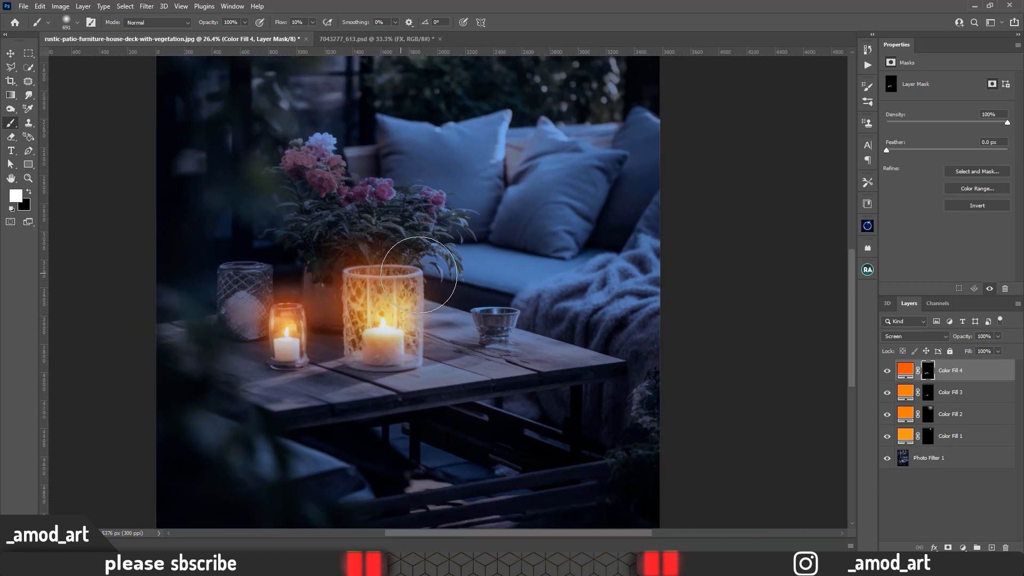
Step: Spread a wide glow around the large candle with a 1534 px brush, and add glow at the hanging bulb with a 1054 px brush
scroll(409, 325, down, 3)
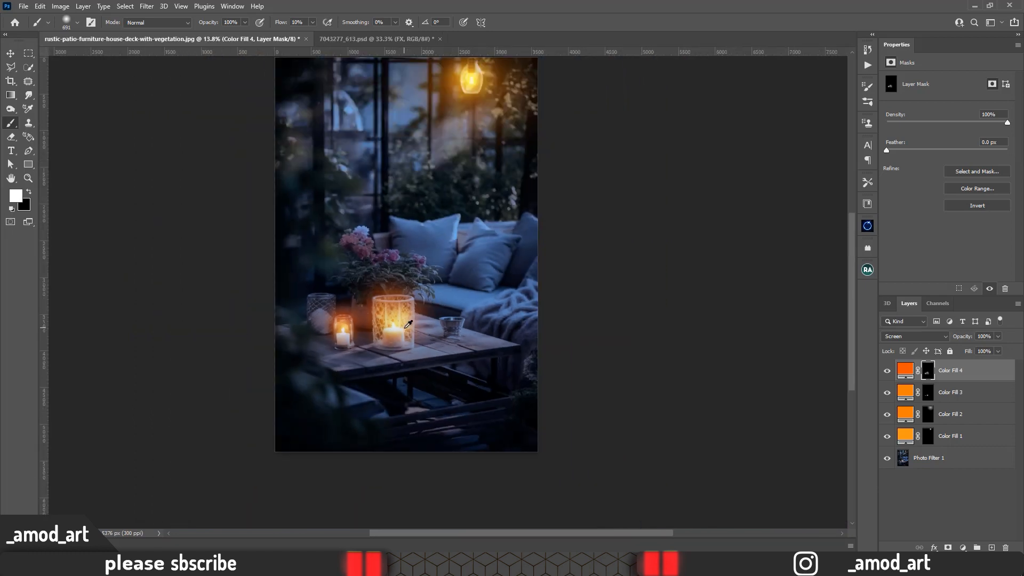
mouse_move(433, 319)
mouse_down()
mouse_move(430, 365)
mouse_move(473, 384)
mouse_up()
drag(422, 345, 469, 347)
click(436, 353)
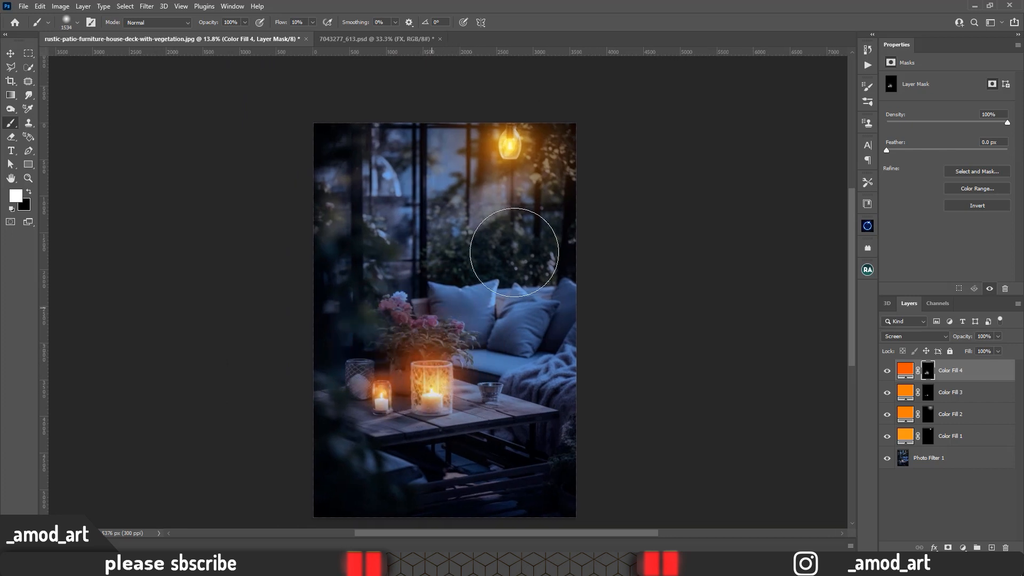
drag(533, 179, 517, 183)
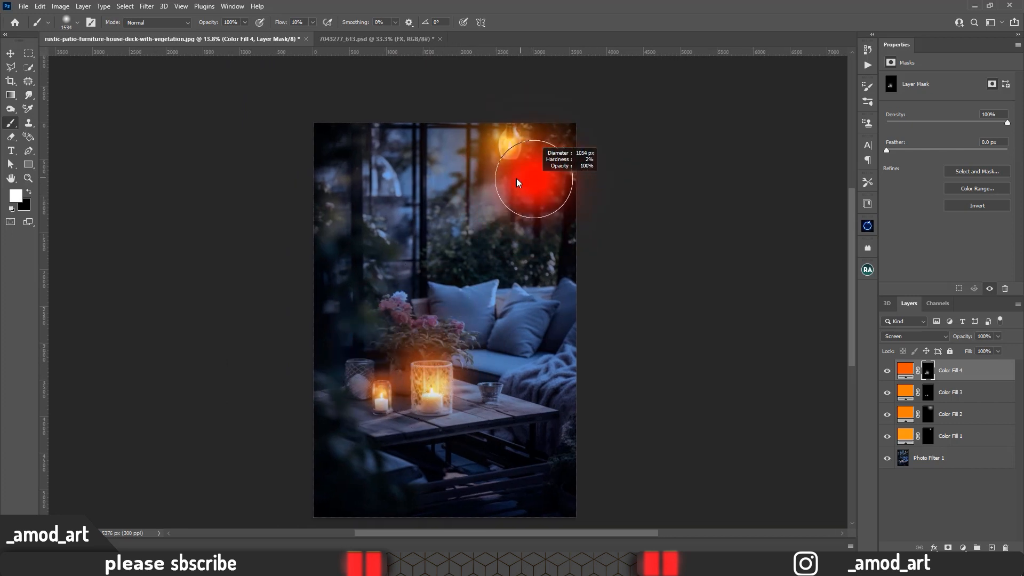
click(511, 144)
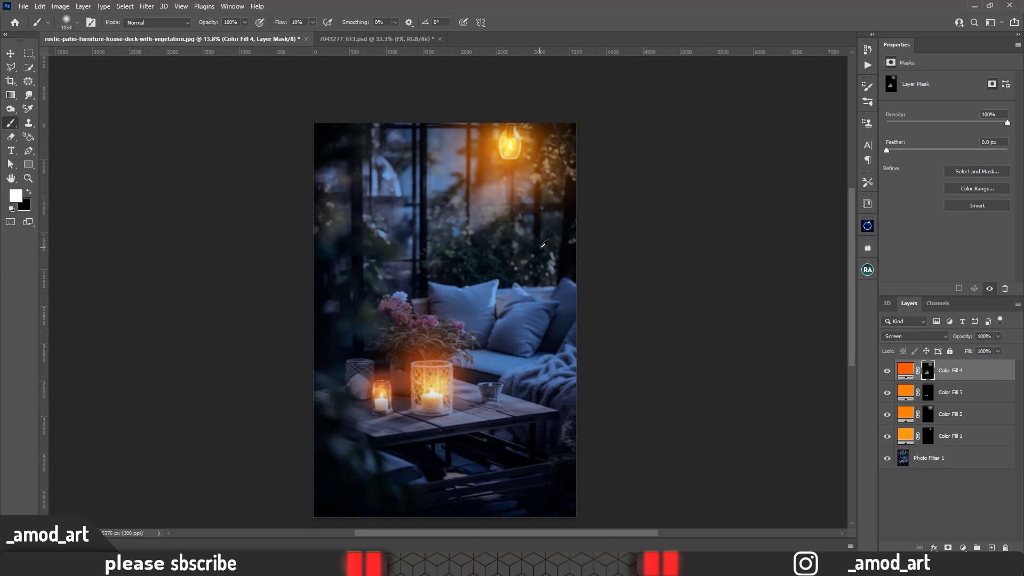
Step: Group the four Color Fill layers together above the Photo Filter 1 layer
scroll(541, 248, down, 2)
scroll(502, 280, up, 3)
drag(495, 307, 486, 279)
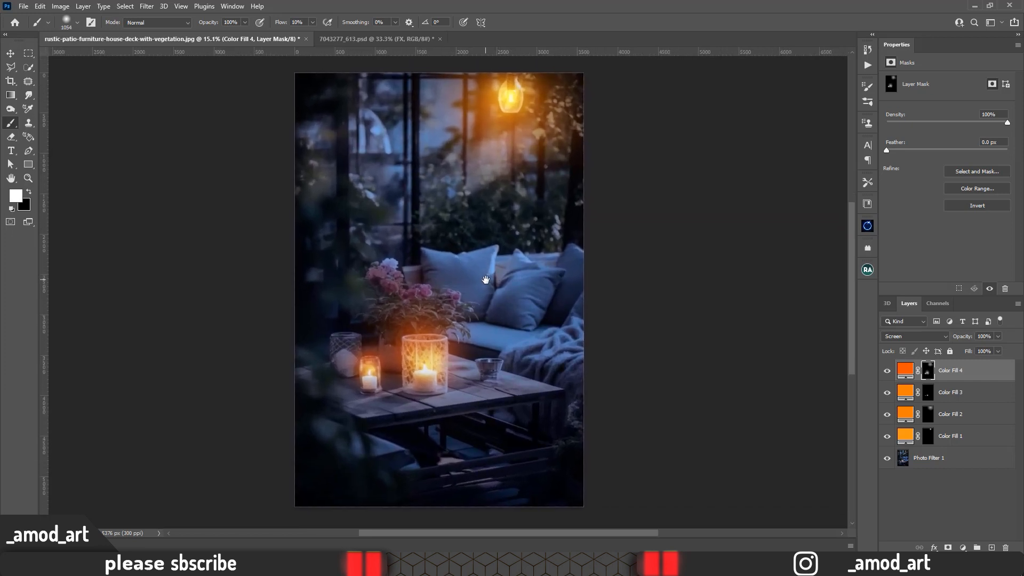
shift+click(954, 441)
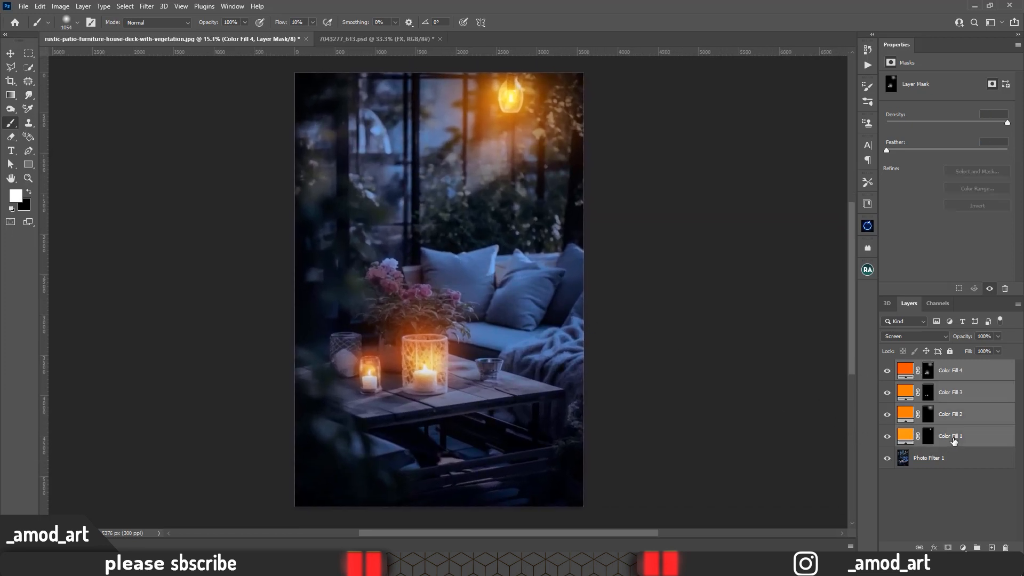
key(ctrl+g)
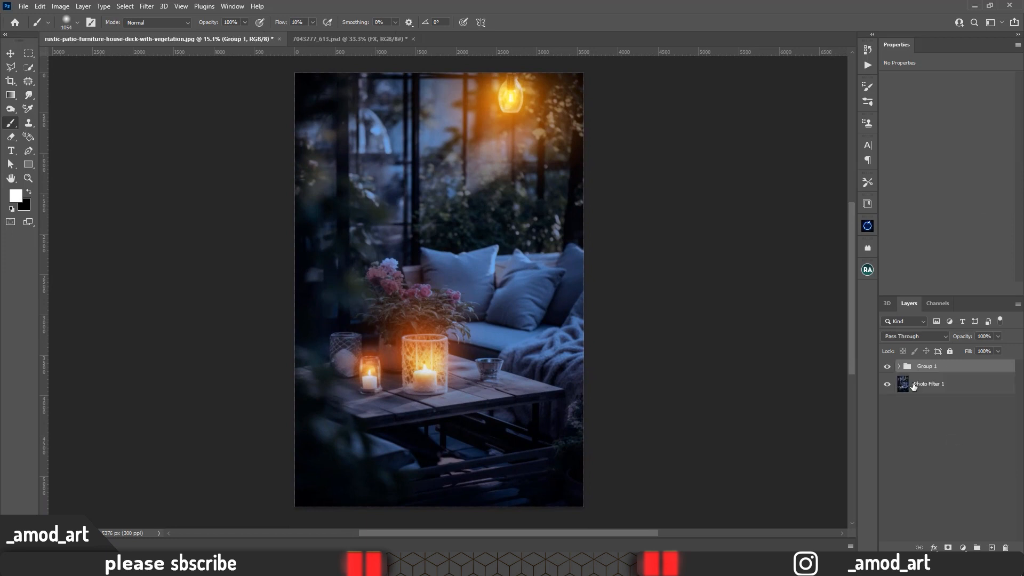
Step: Compare the patio photo with and without its glows by hiding Group 1 and showing it again
click(887, 367)
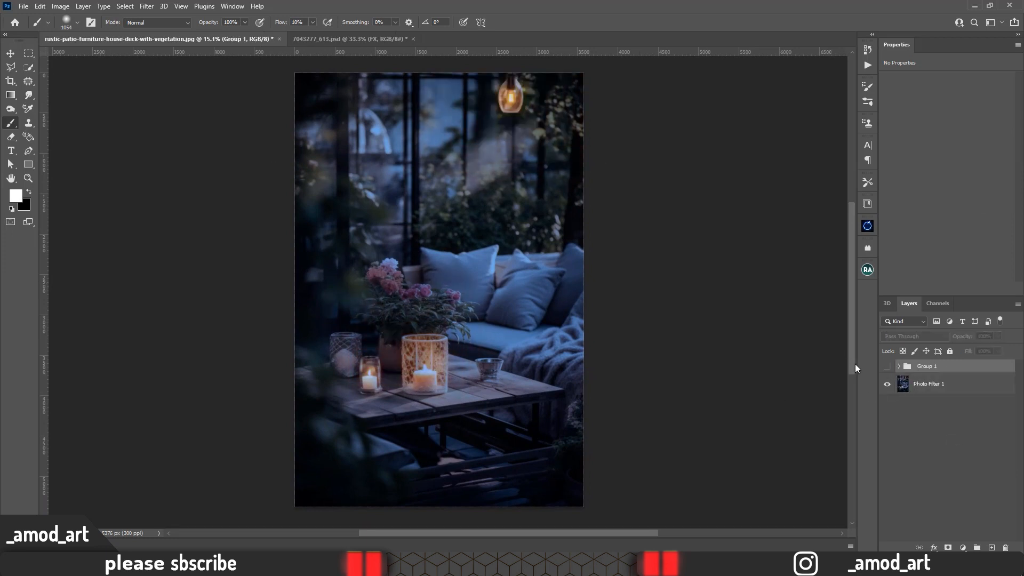
click(886, 366)
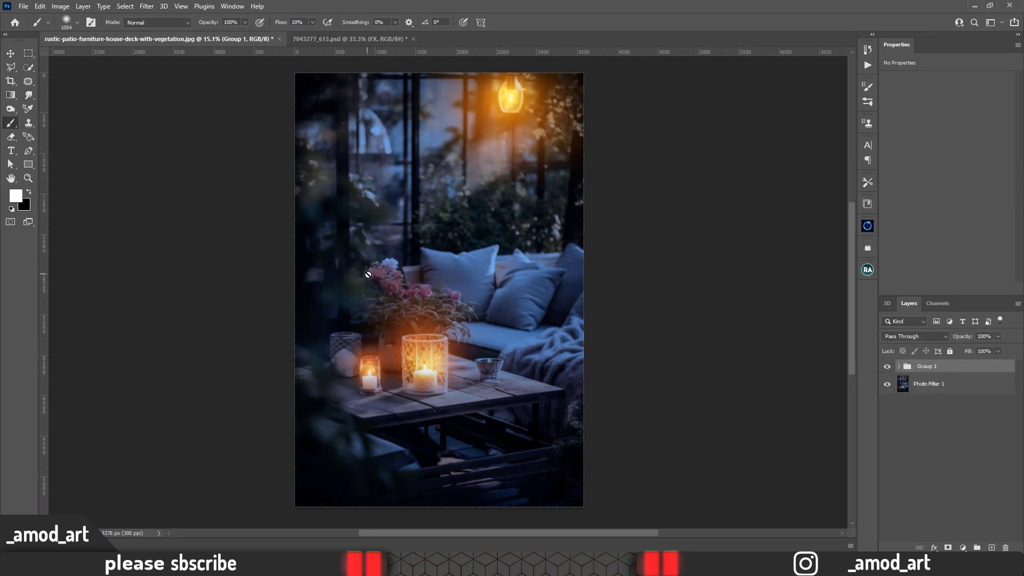
scroll(386, 285, up, 1)
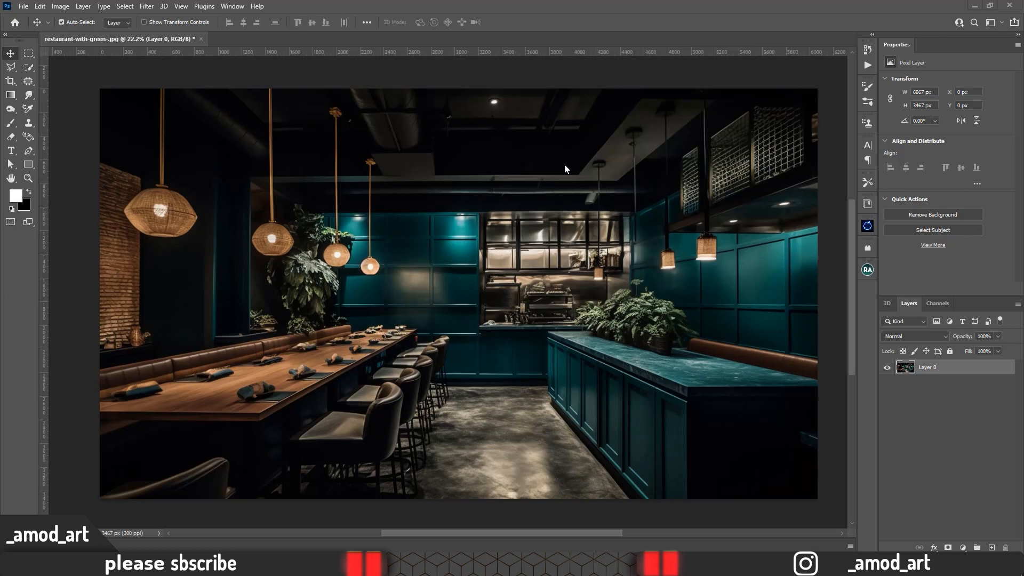
Step: Run the Flare Importer action from the PAP Flares set on the restaurant photo
scroll(564, 165, down, 1)
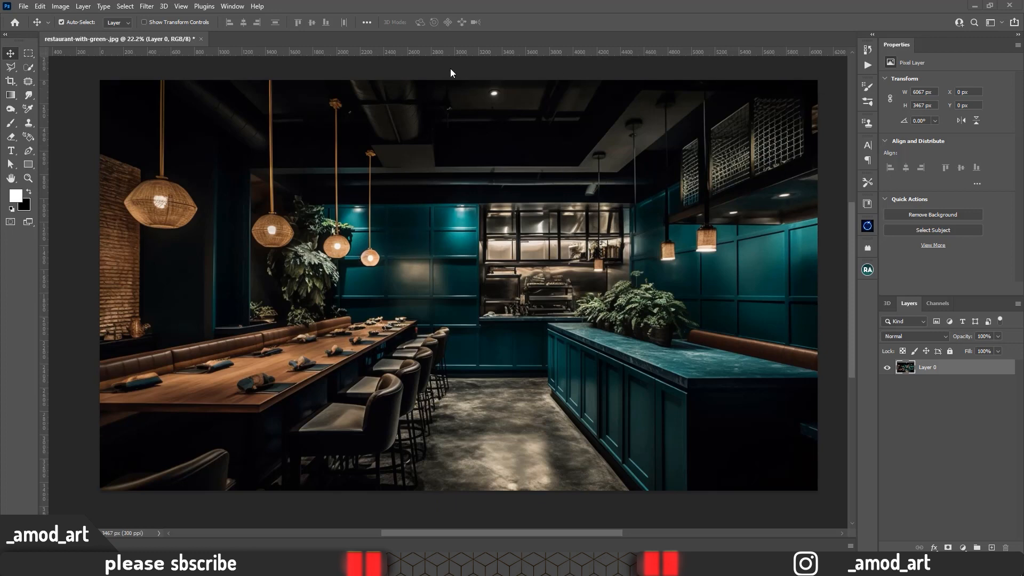
click(867, 66)
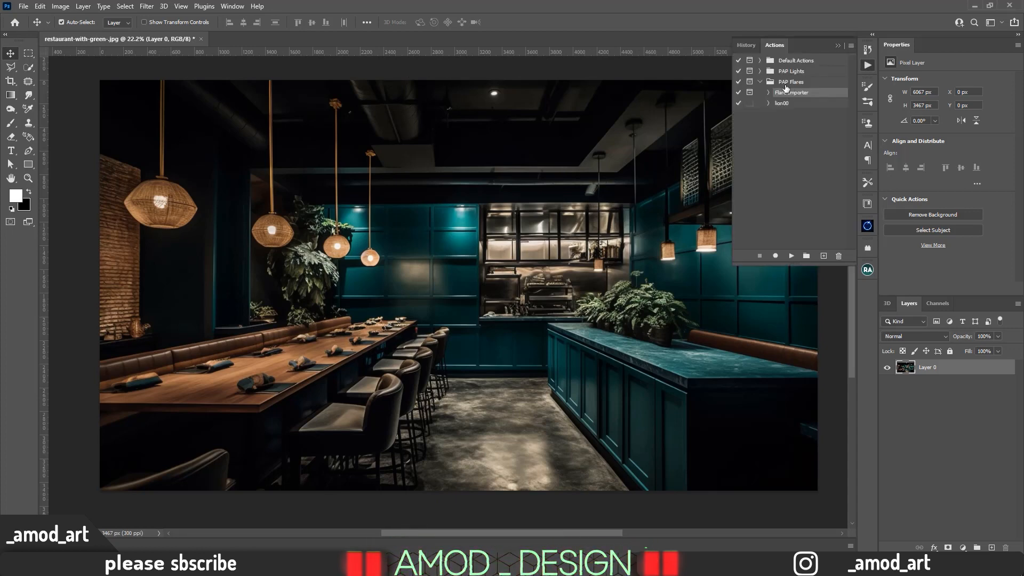
click(851, 46)
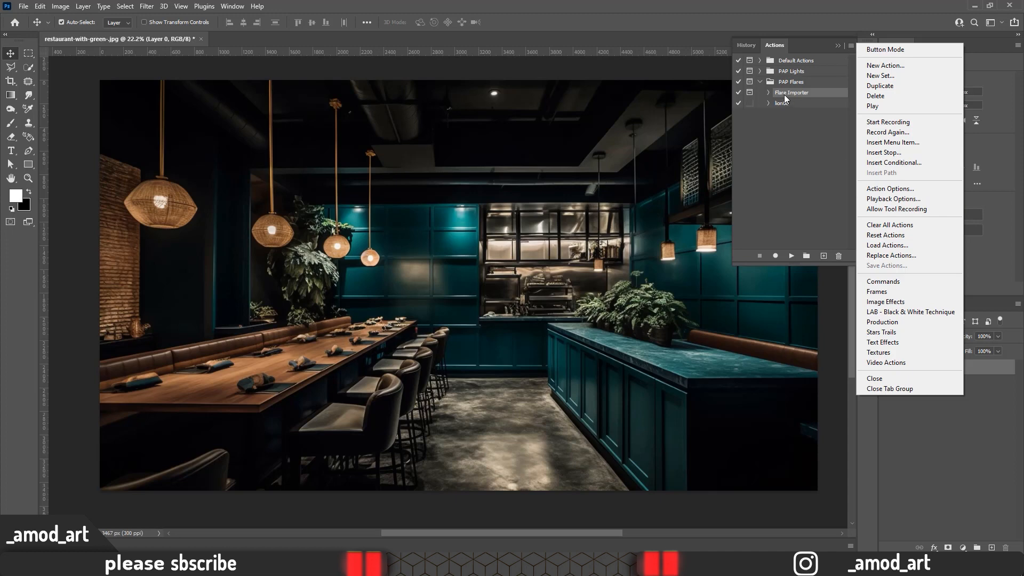
click(792, 158)
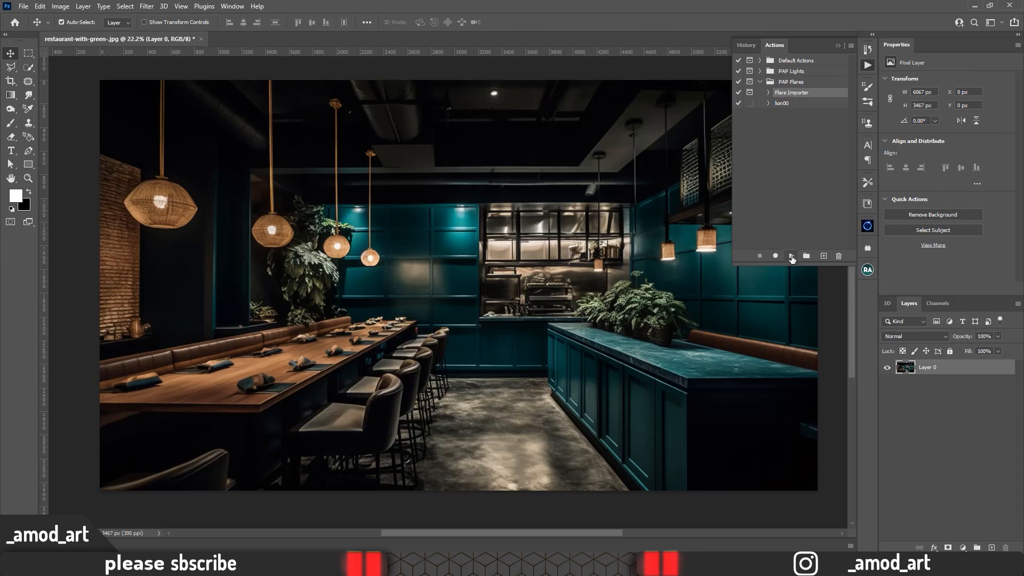
click(792, 257)
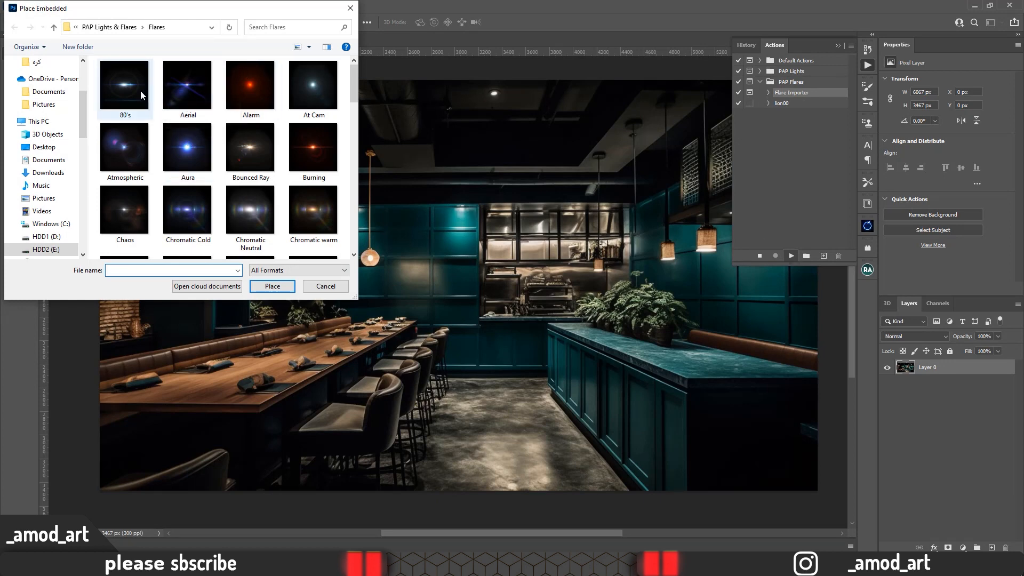
Step: Browse the flare images in the Flares folder for a warm light suited to the pendant lamps
scroll(186, 123, down, 5)
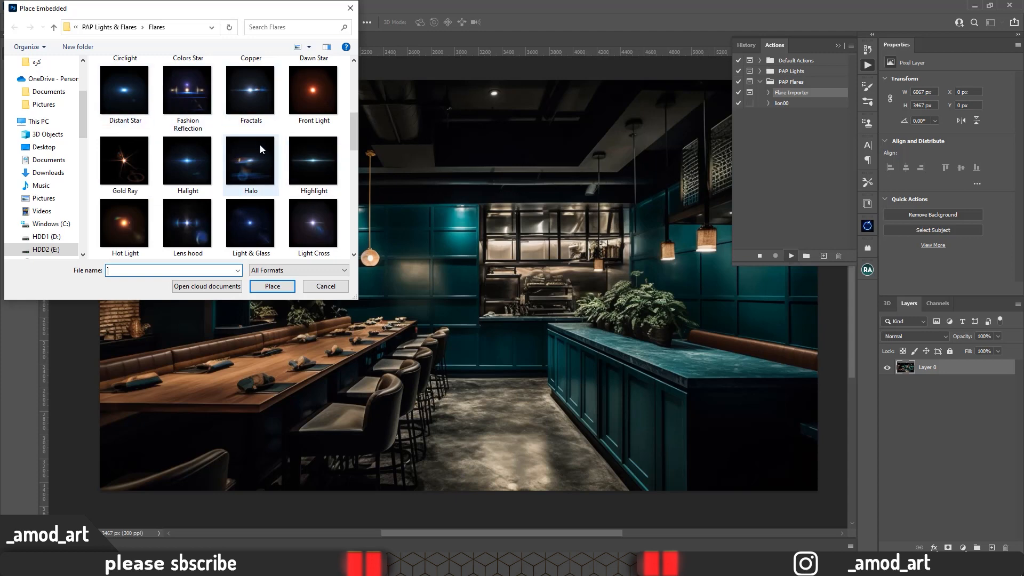
scroll(260, 155, down, 2)
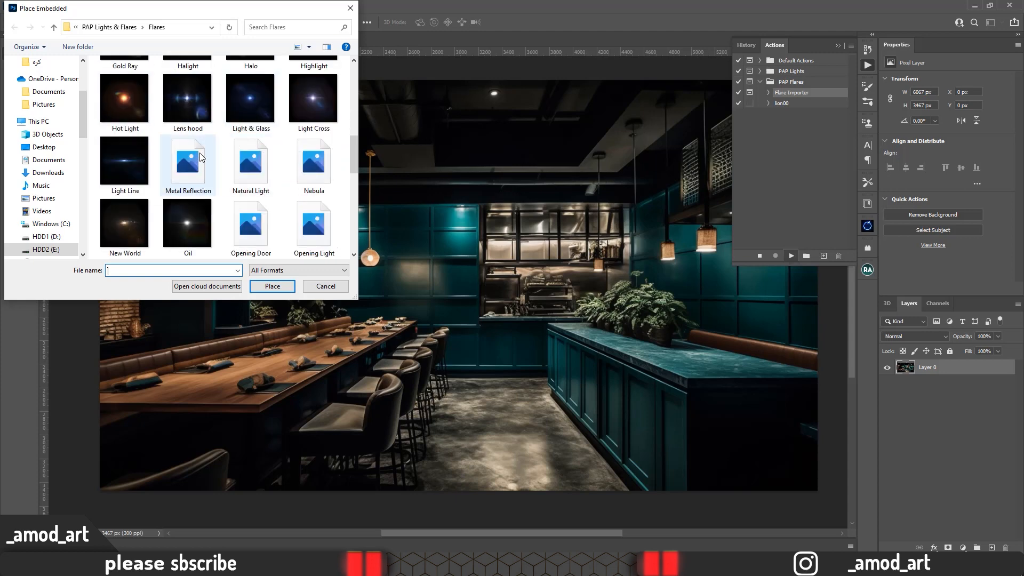
scroll(199, 174, down, 2)
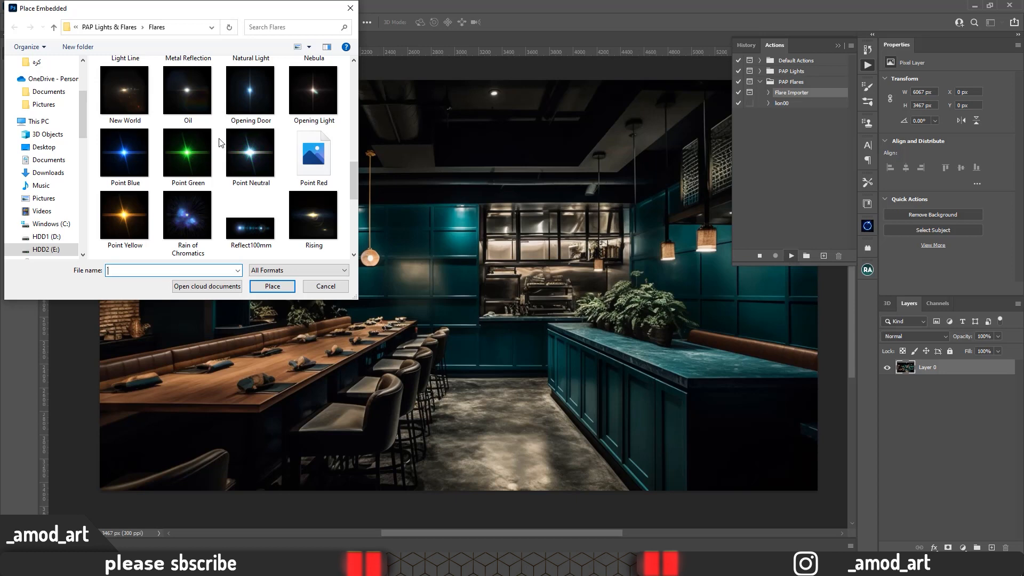
scroll(219, 143, down, 2)
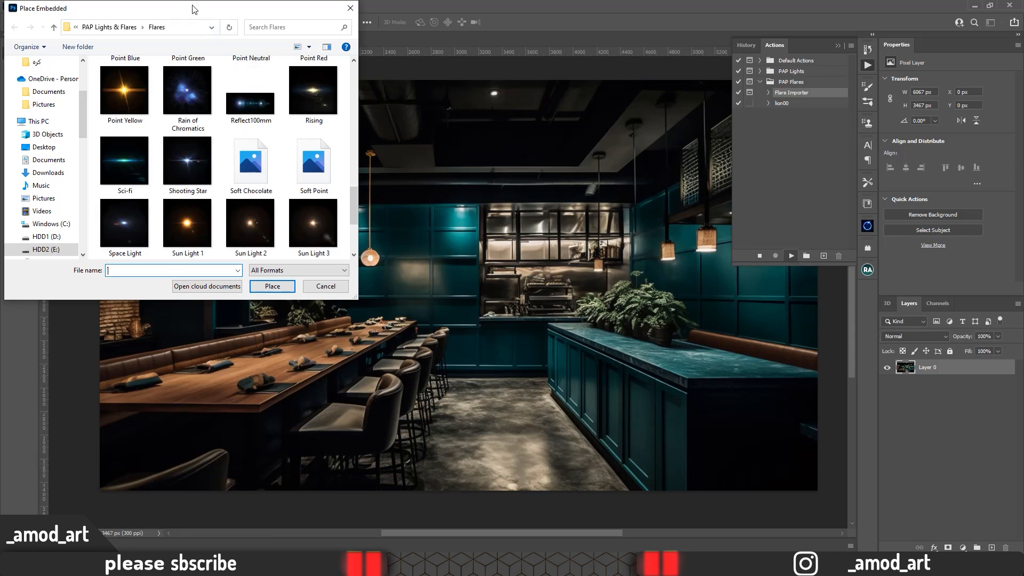
drag(195, 8, 544, 85)
scroll(576, 275, down, 1)
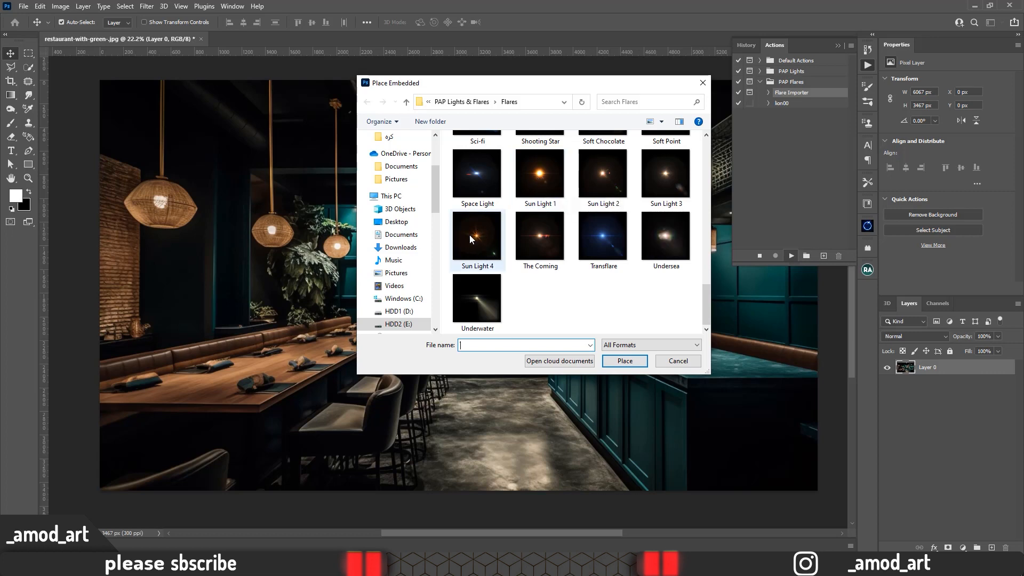
scroll(571, 256, up, 2)
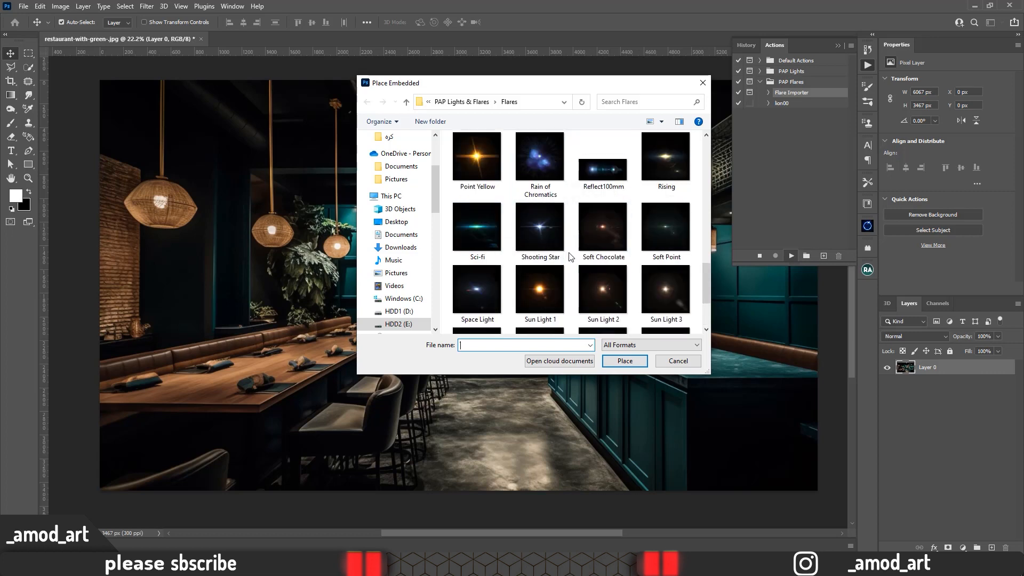
scroll(574, 231, up, 5)
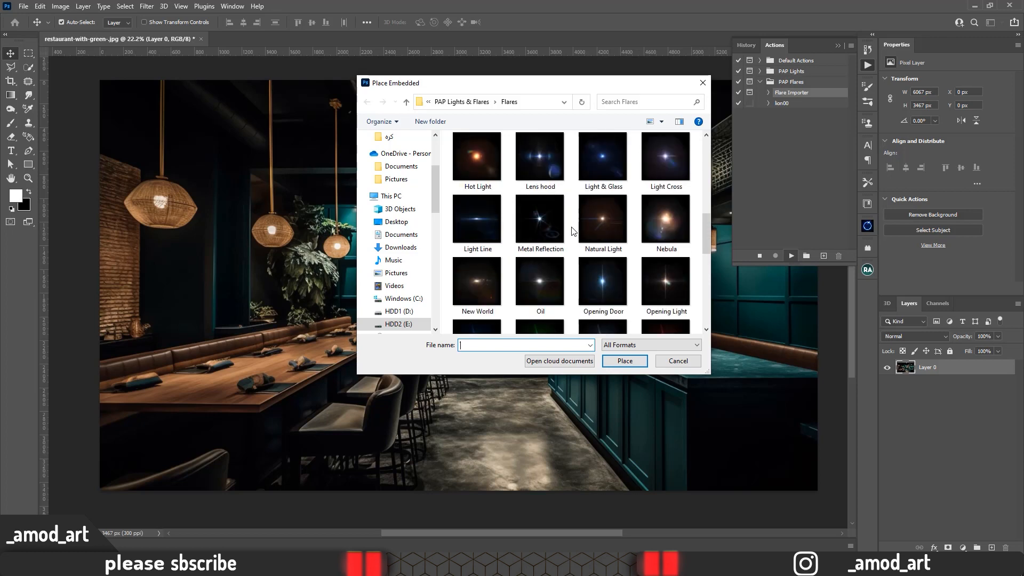
scroll(573, 231, down, 2)
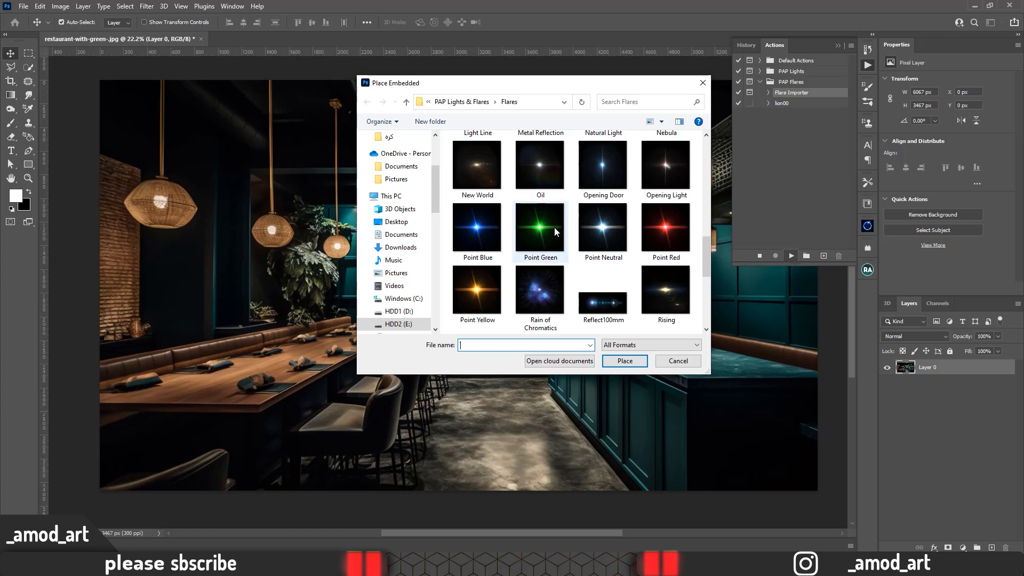
scroll(568, 248, down, 3)
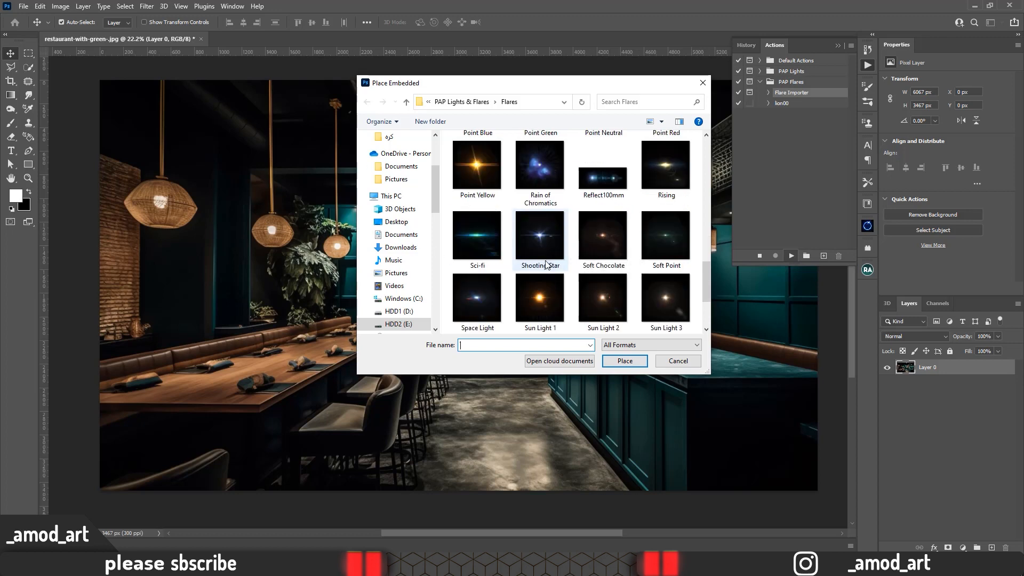
scroll(547, 259, down, 1)
Step: Place the Sun Light 1 flare, shrunk to about 2% and centred on the leftmost pendant lamp
click(539, 175)
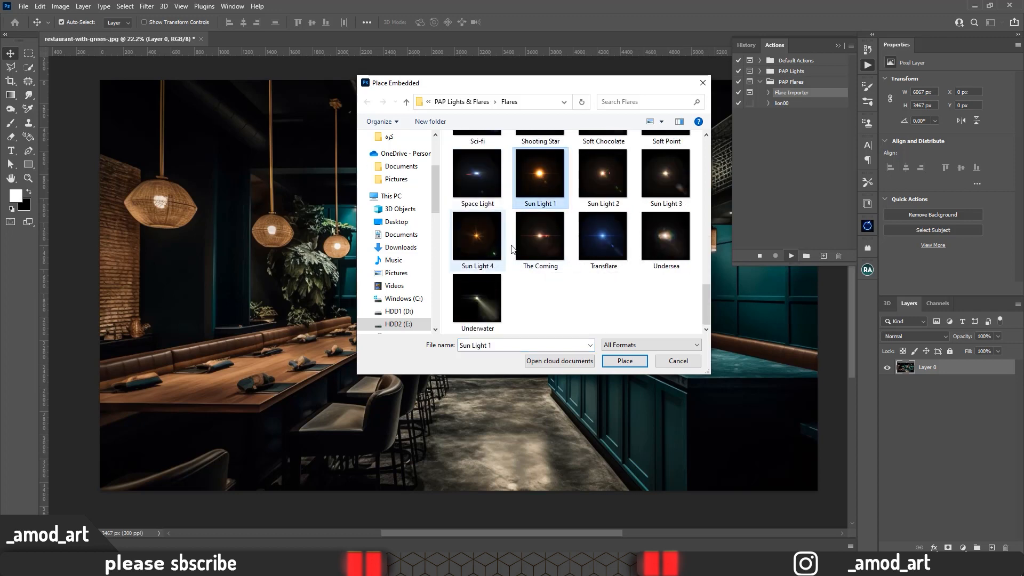
click(625, 360)
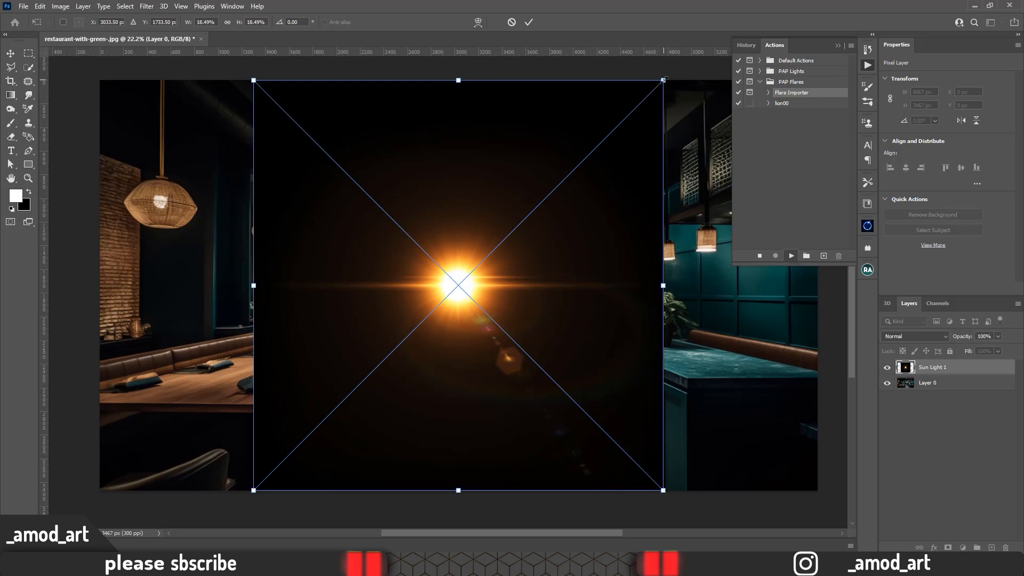
drag(663, 80, 160, 201)
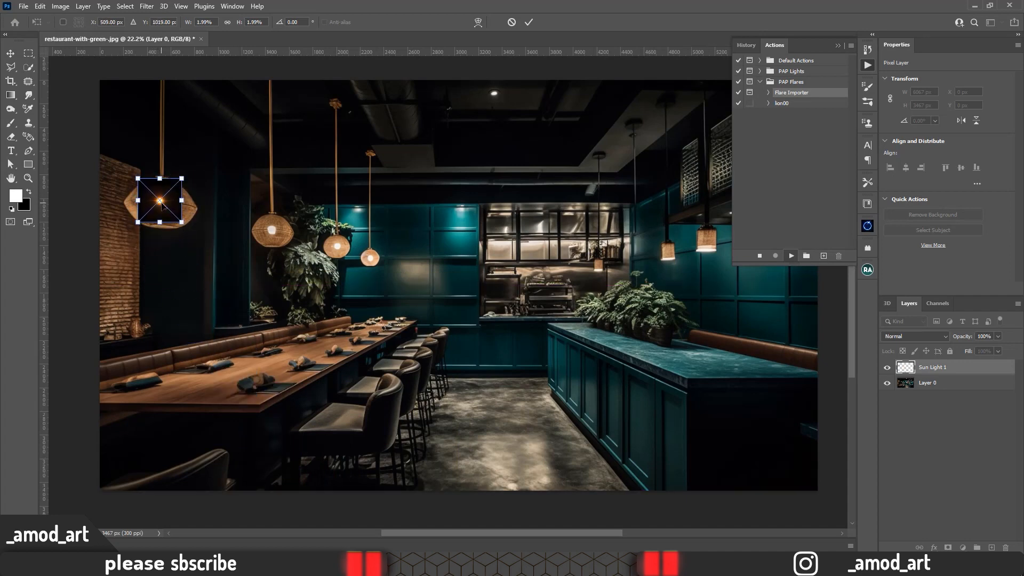
key(Return)
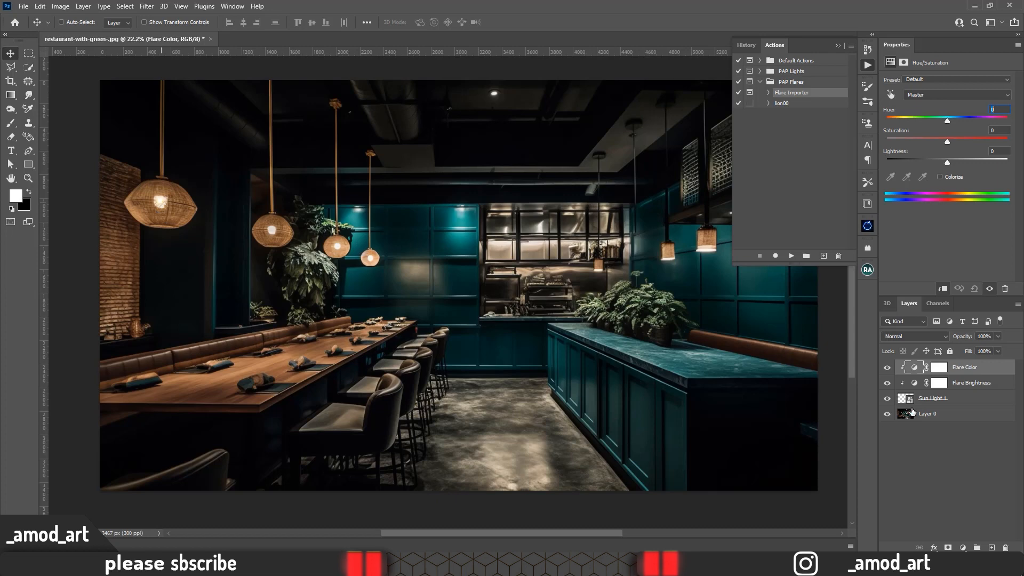
Step: Group the Flare Color, Flare Brightness and Sun Light 1 layers together above Layer 0
click(838, 46)
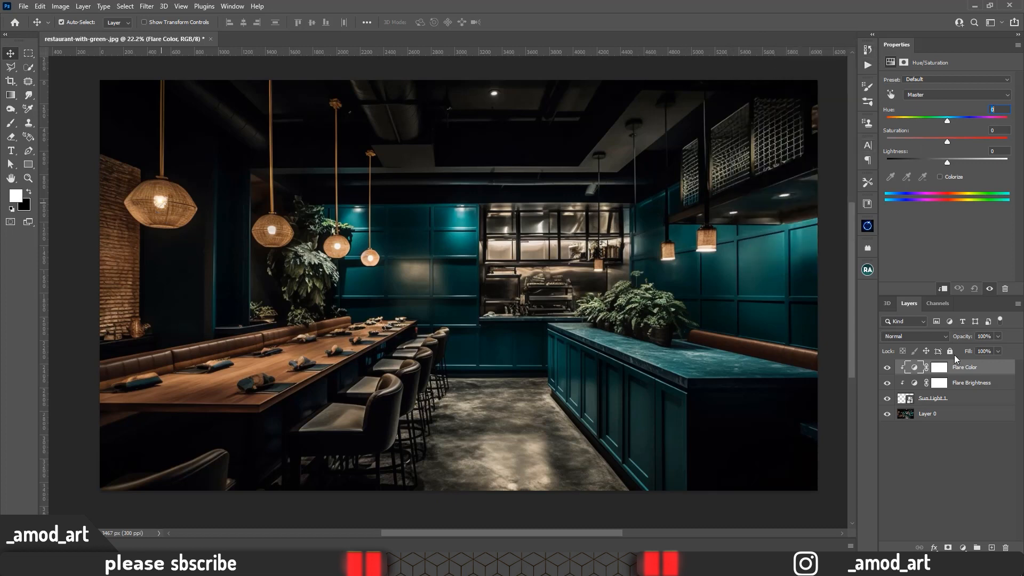
shift+click(960, 398)
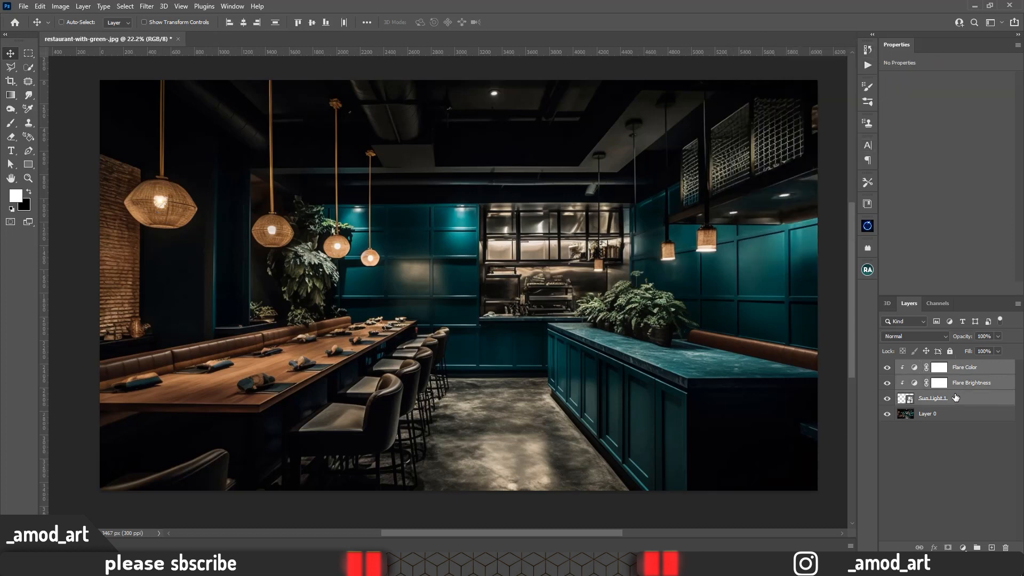
key(ctrl+g)
Step: Enlarge the flare group around the leftmost pendant lamp and centre it on the bulb at about X 513, Y 1031 px
key(ctrl+t)
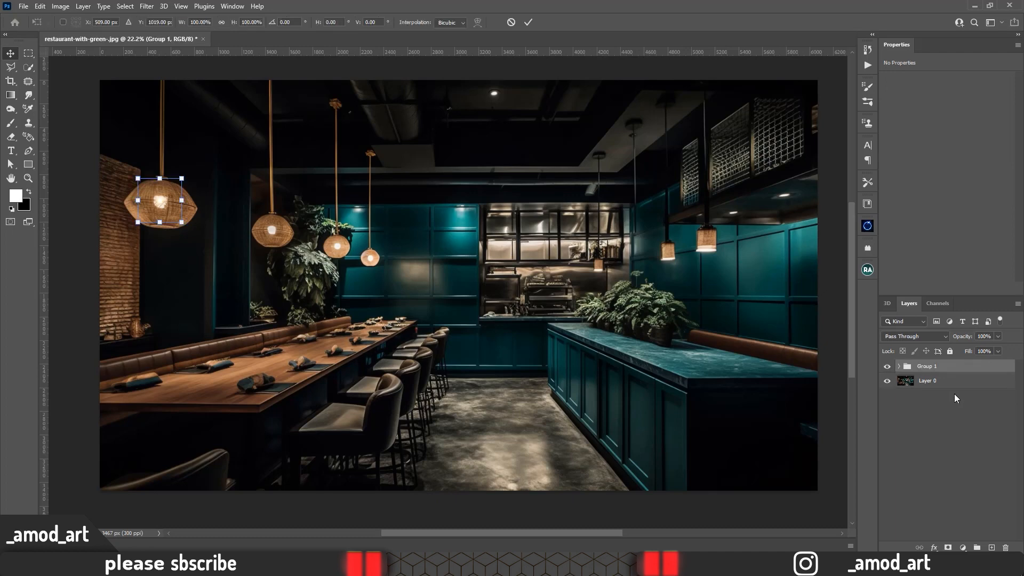
scroll(169, 224, up, 2)
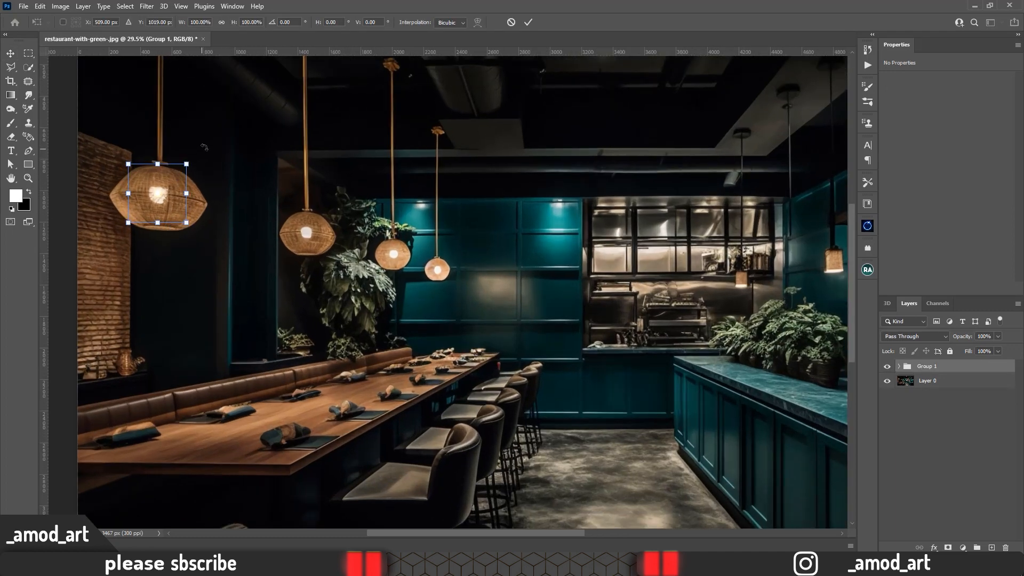
drag(187, 163, 252, 99)
drag(217, 180, 186, 214)
drag(219, 134, 261, 91)
drag(203, 193, 196, 195)
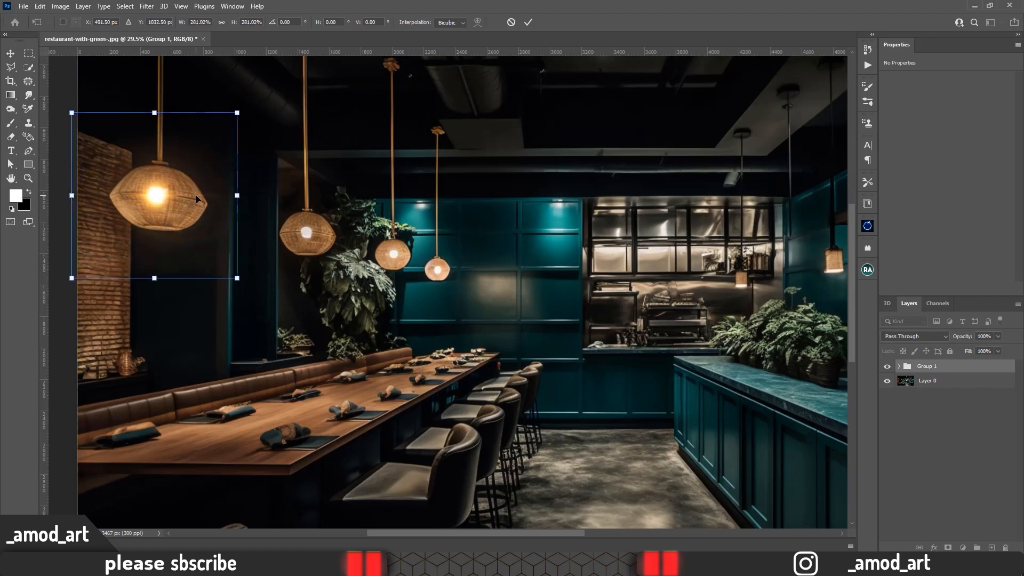
scroll(195, 196, down, 2)
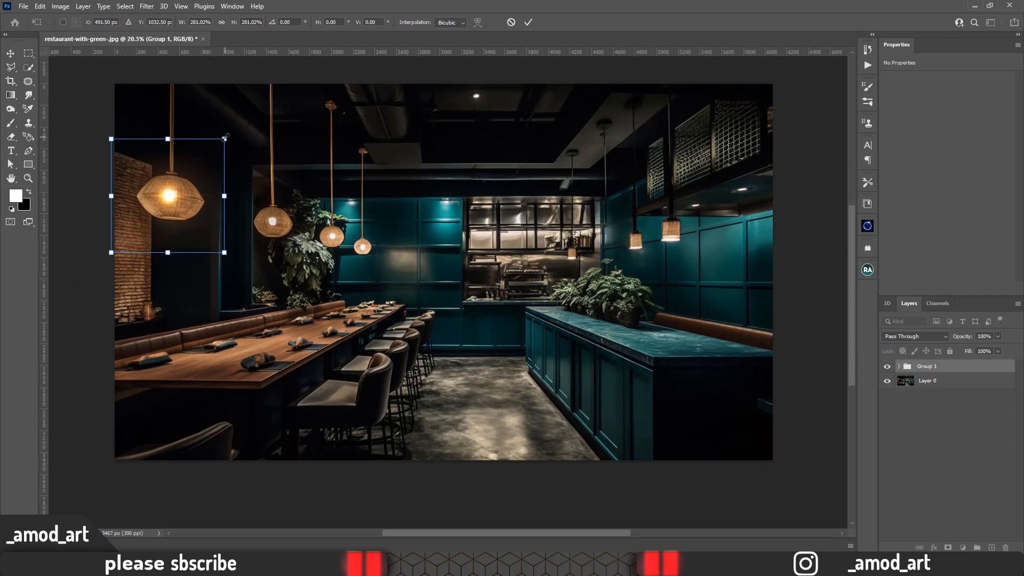
drag(225, 137, 255, 108)
drag(223, 180, 209, 200)
key(Return)
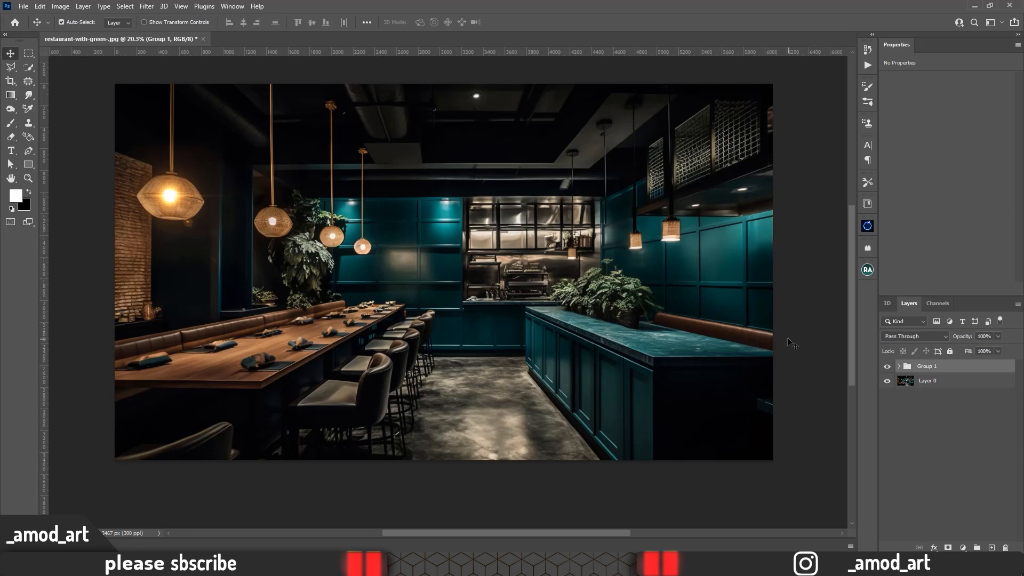
Step: Duplicate the flare group onto the second pendant lamp from the left and scale the copy to about 61%
key(ctrl+j)
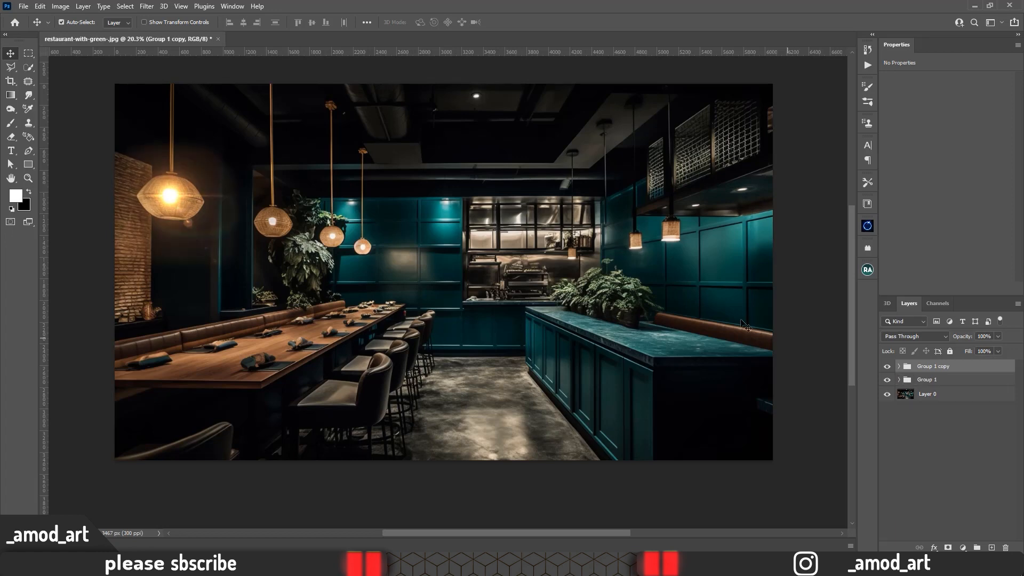
key(ctrl+t)
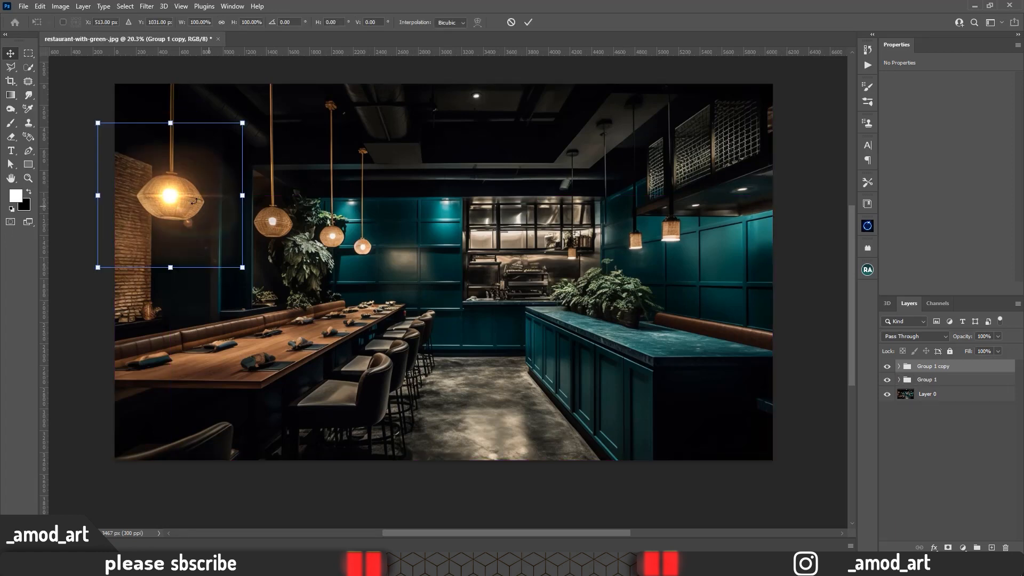
drag(192, 202, 293, 227)
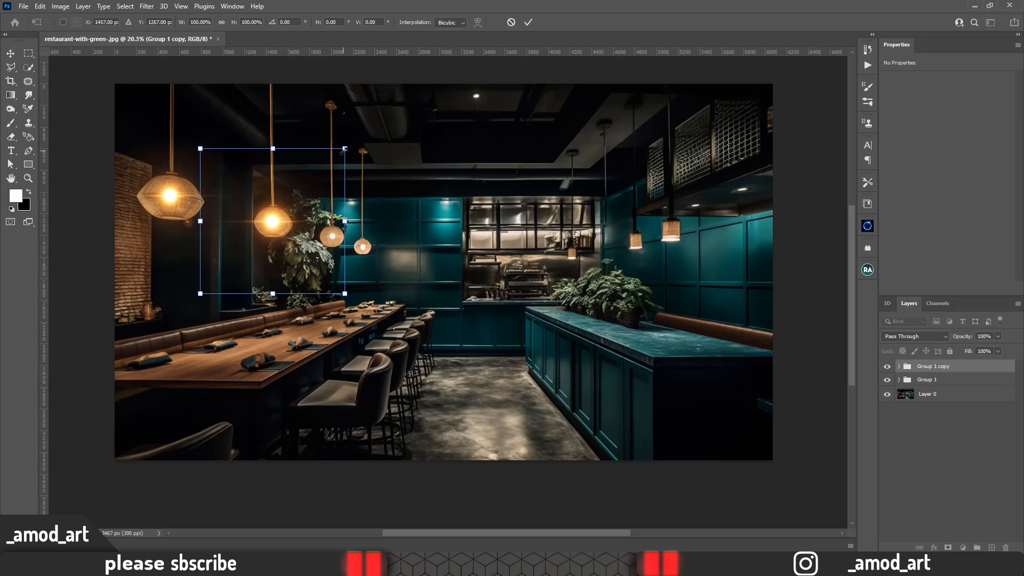
drag(345, 149, 283, 208)
drag(260, 272, 287, 243)
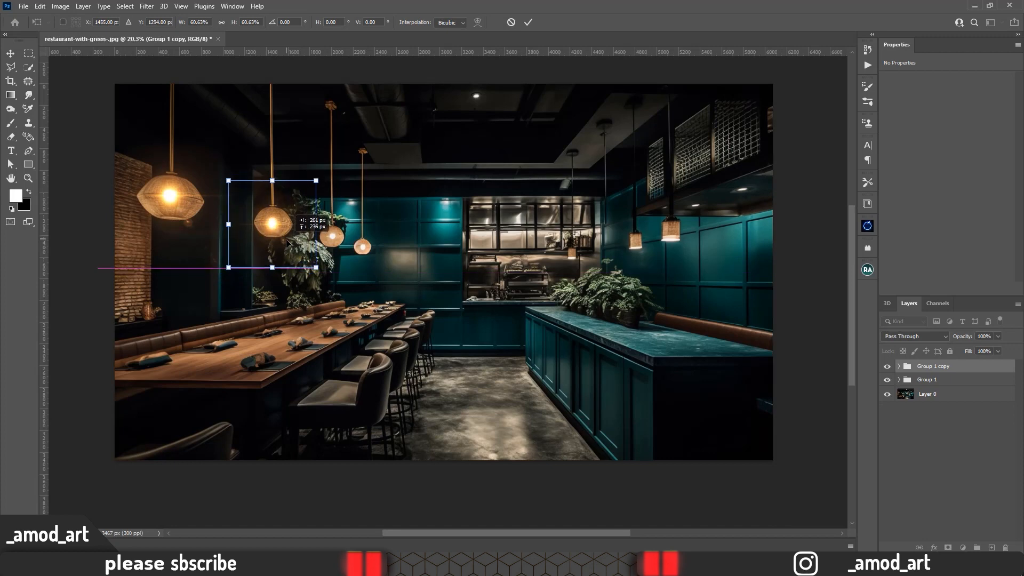
key(Return)
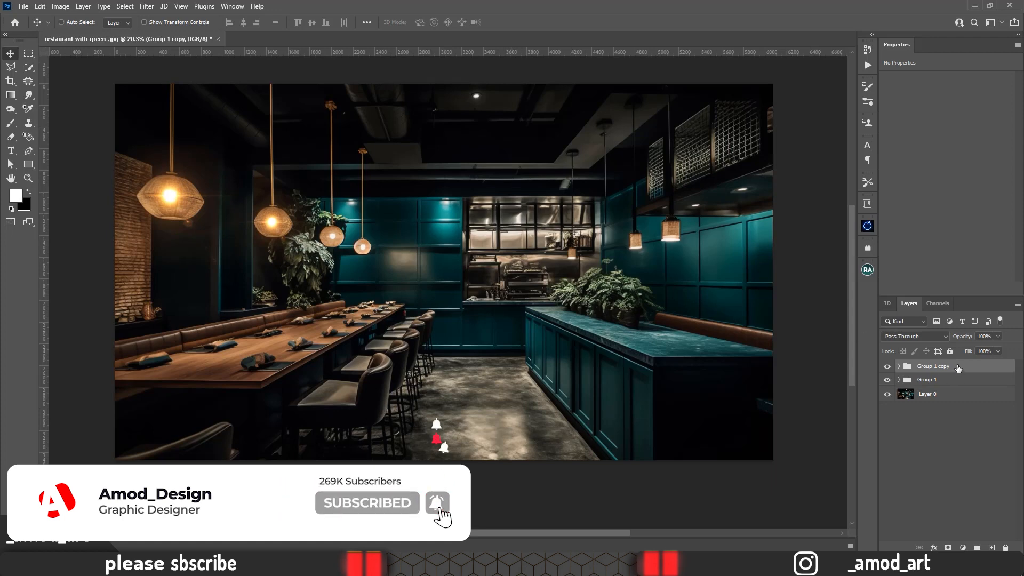
Step: Duplicate the second lamp's flare group onto the third pendant lamp from the left and scale the copy to about 75%
key(ctrl+j)
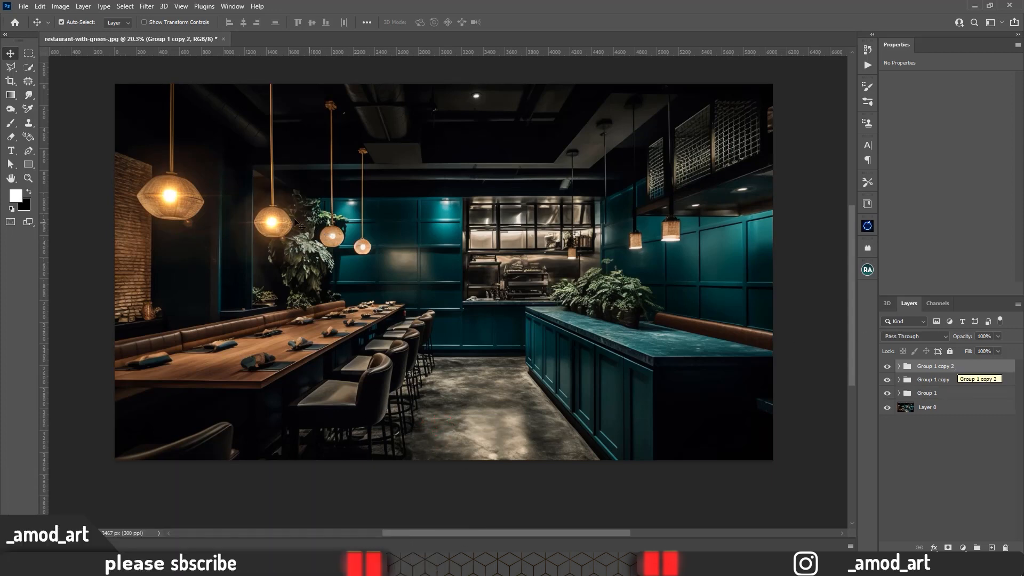
key(ctrl+t)
drag(281, 218, 336, 231)
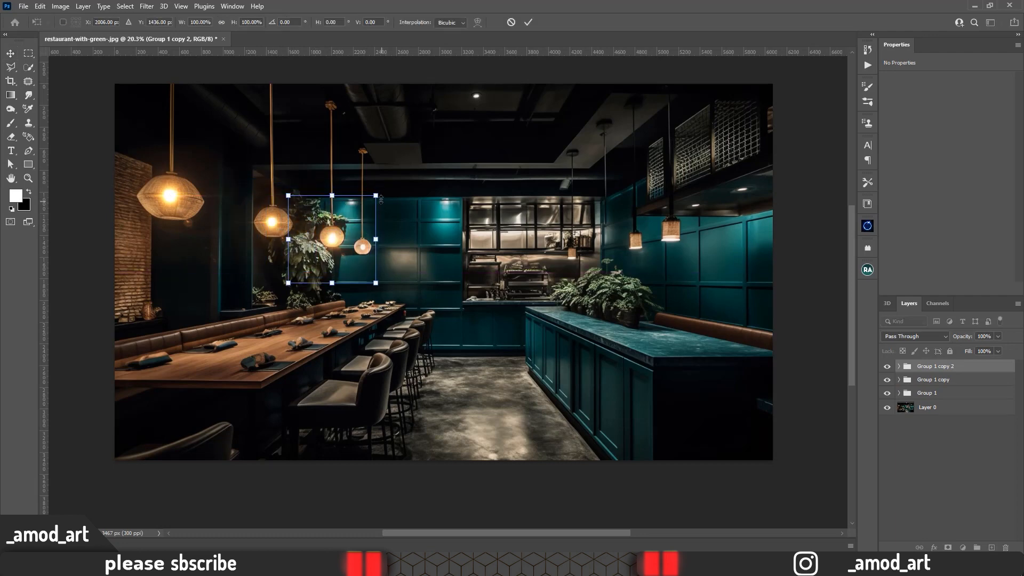
drag(376, 195, 353, 217)
drag(329, 259, 338, 246)
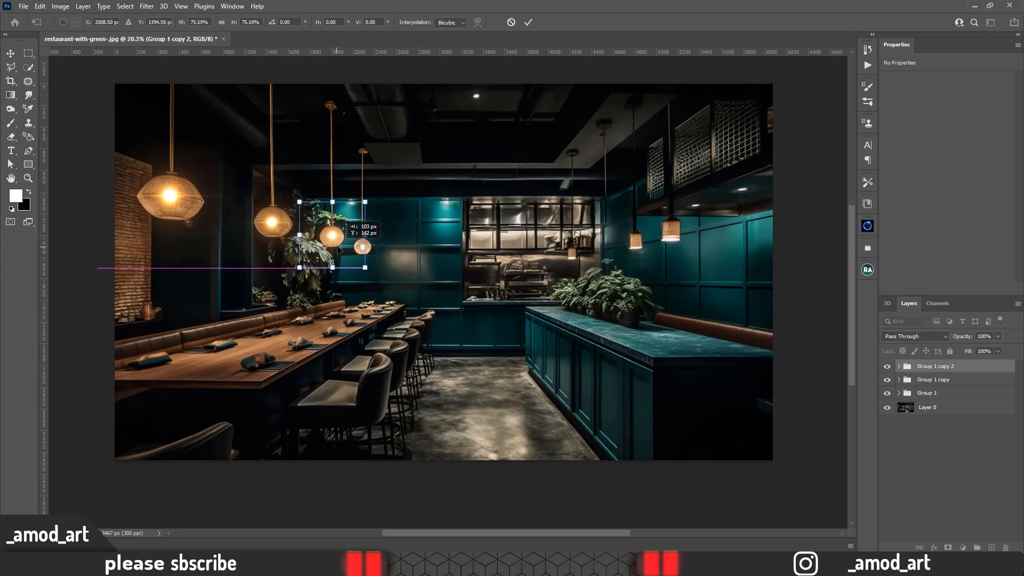
key(Return)
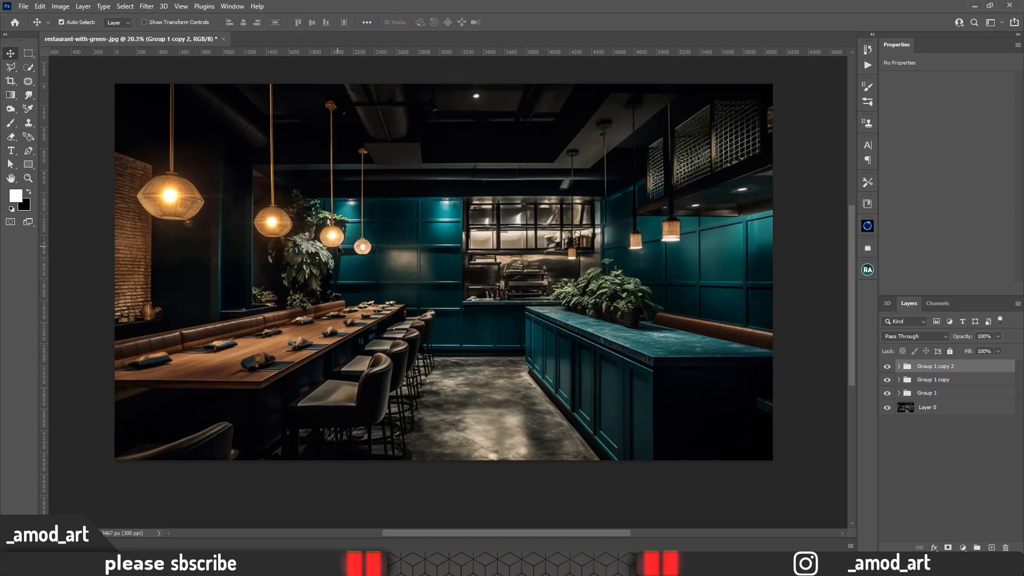
scroll(331, 236, up, 5)
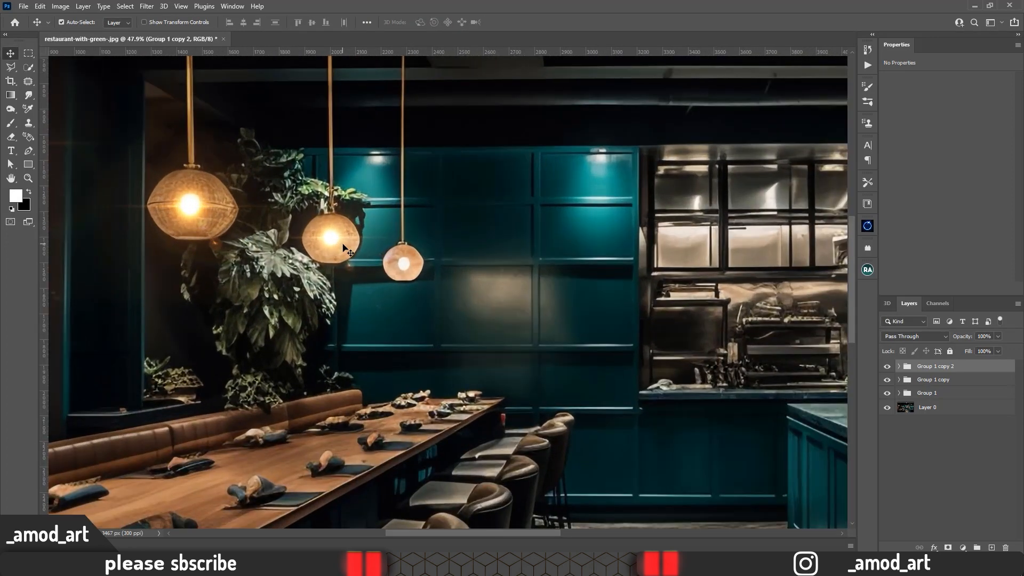
scroll(344, 248, down, 3)
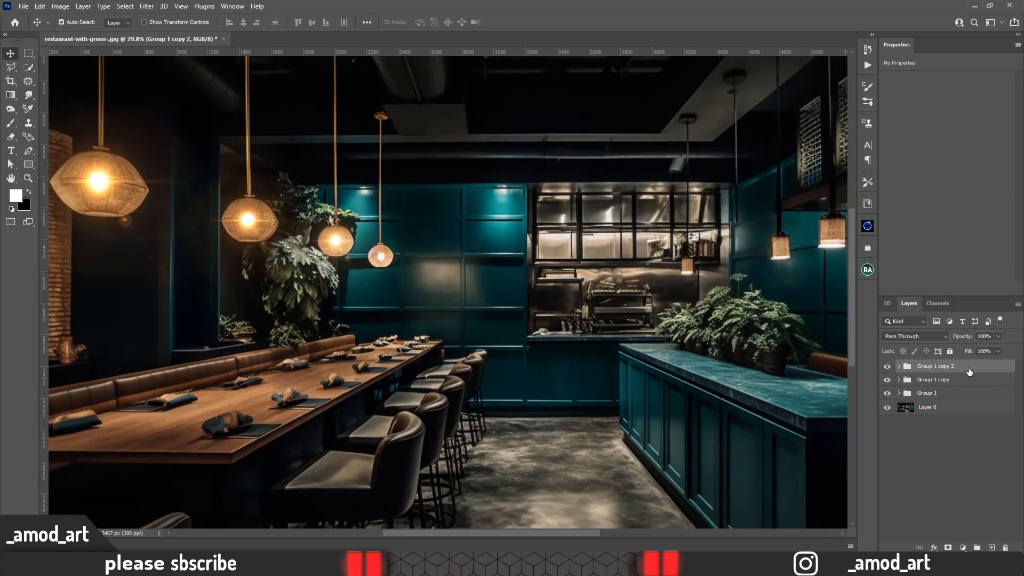
Step: Duplicate the third lamp's flare group onto the fourth pendant lamp from the left and scale the copy to about 65%
key(ctrl+j)
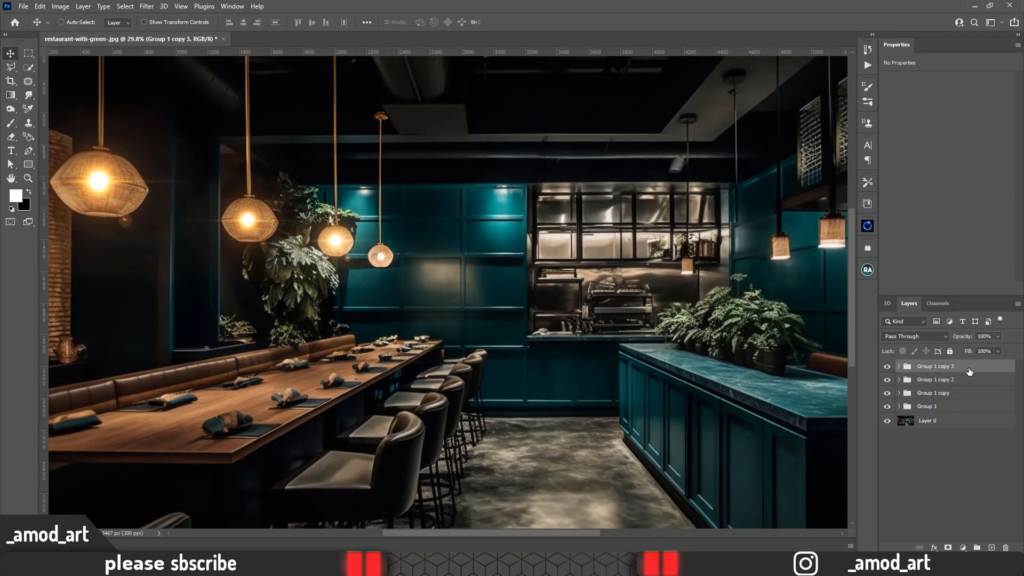
key(ctrl+t)
drag(335, 249, 373, 262)
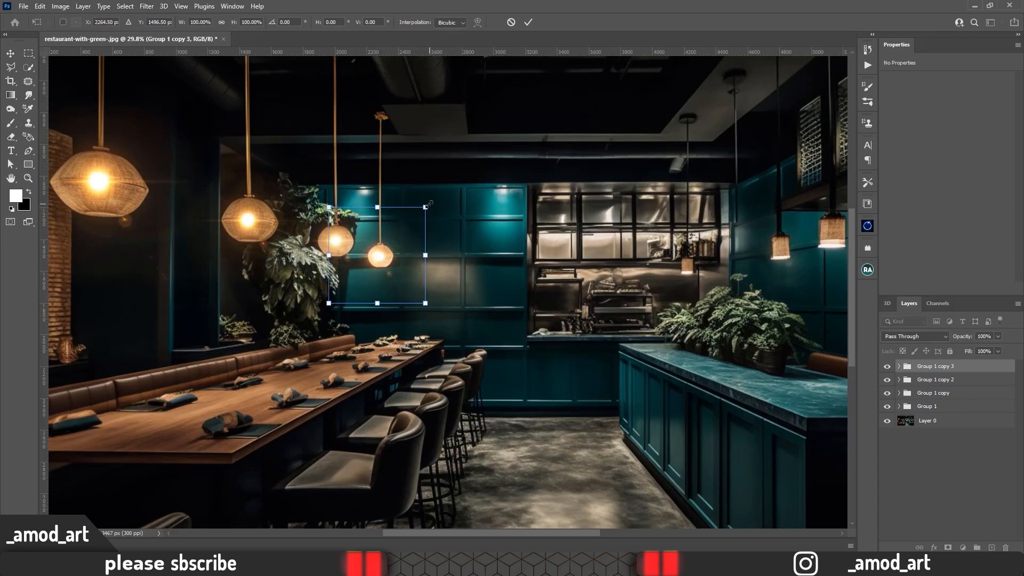
drag(425, 207, 428, 231)
scroll(374, 276, up, 3)
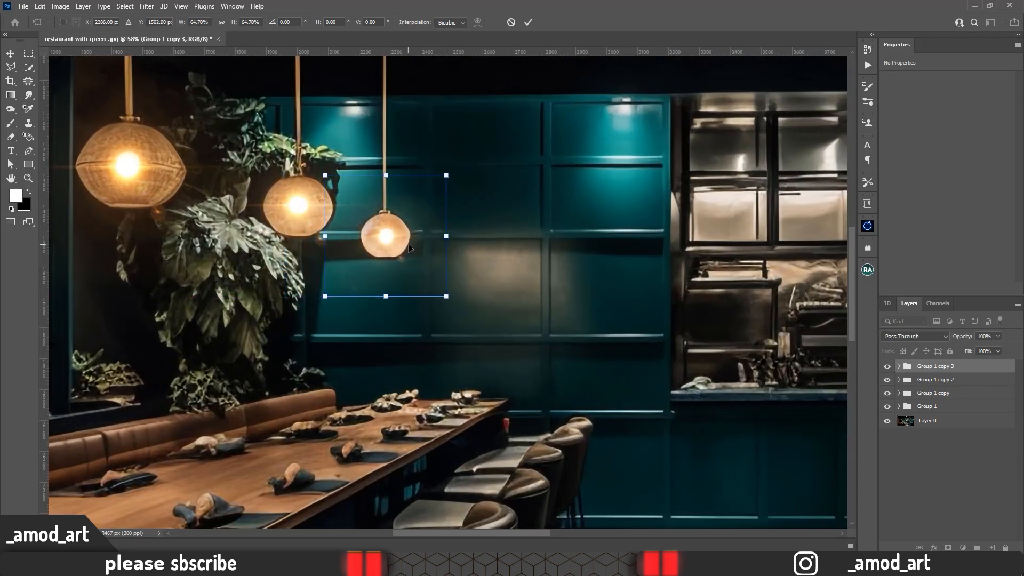
key(Return)
scroll(409, 247, down, 5)
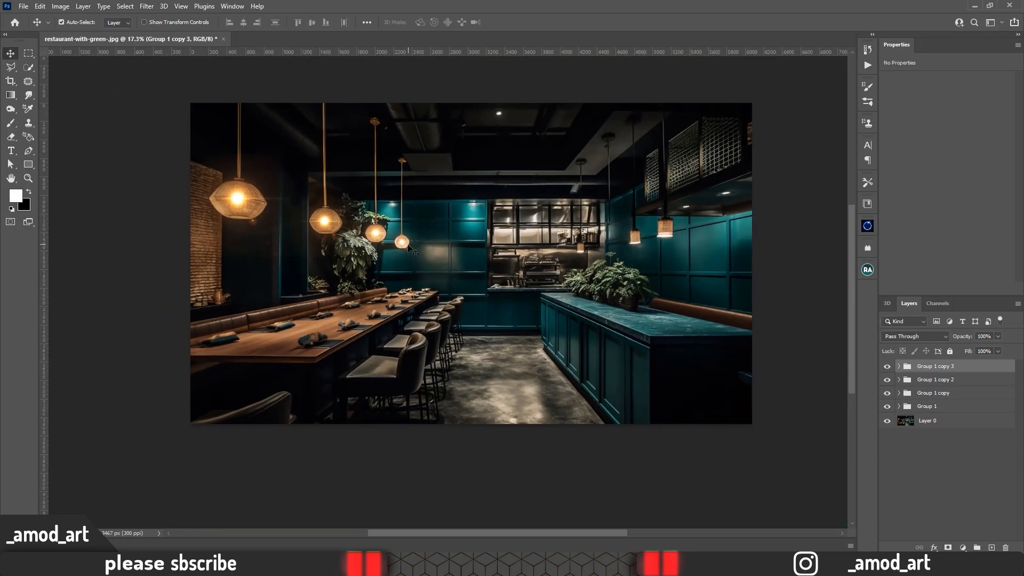
drag(374, 248, 313, 275)
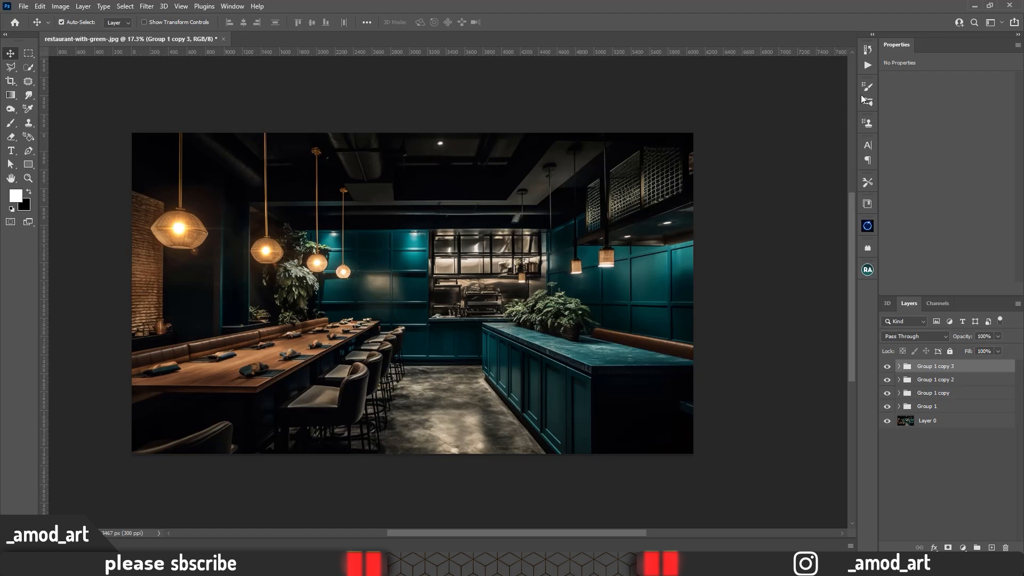
Step: Run the Flare Importer action to place the Distant Star flare, shrunk to about 2.8% and positioned near the ceiling spotlight
click(868, 65)
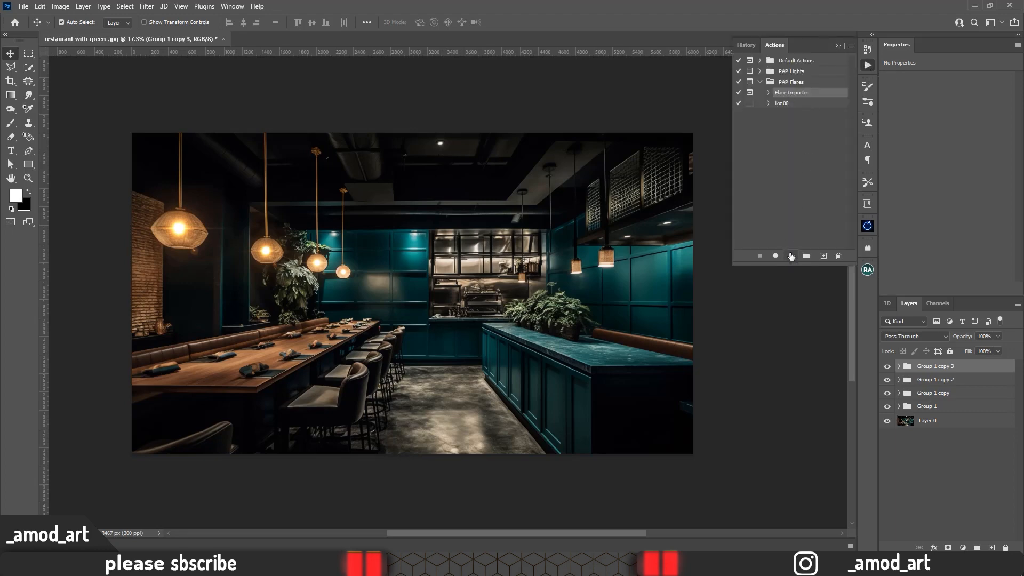
drag(506, 87, 301, 88)
scroll(363, 222, down, 3)
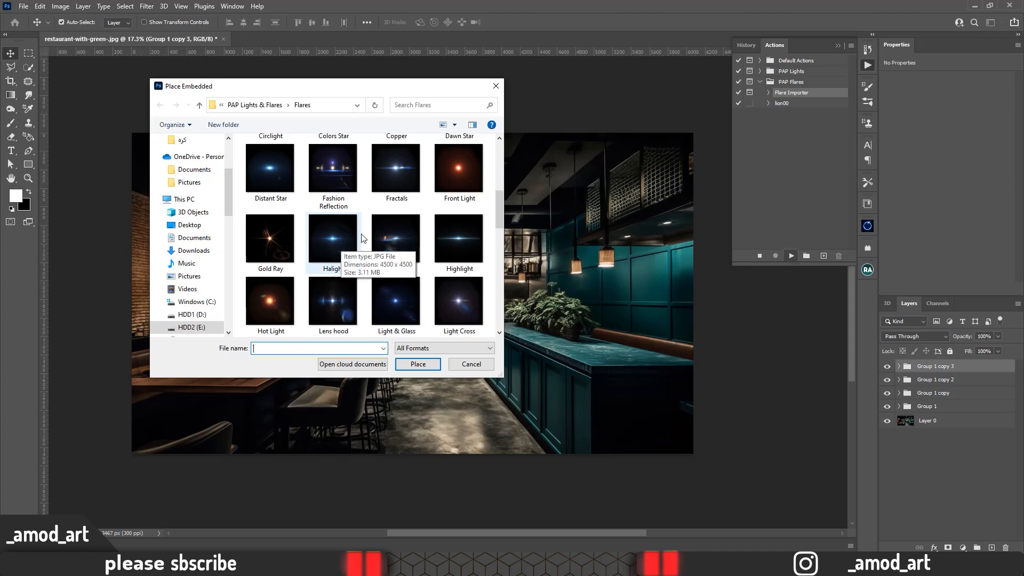
click(272, 168)
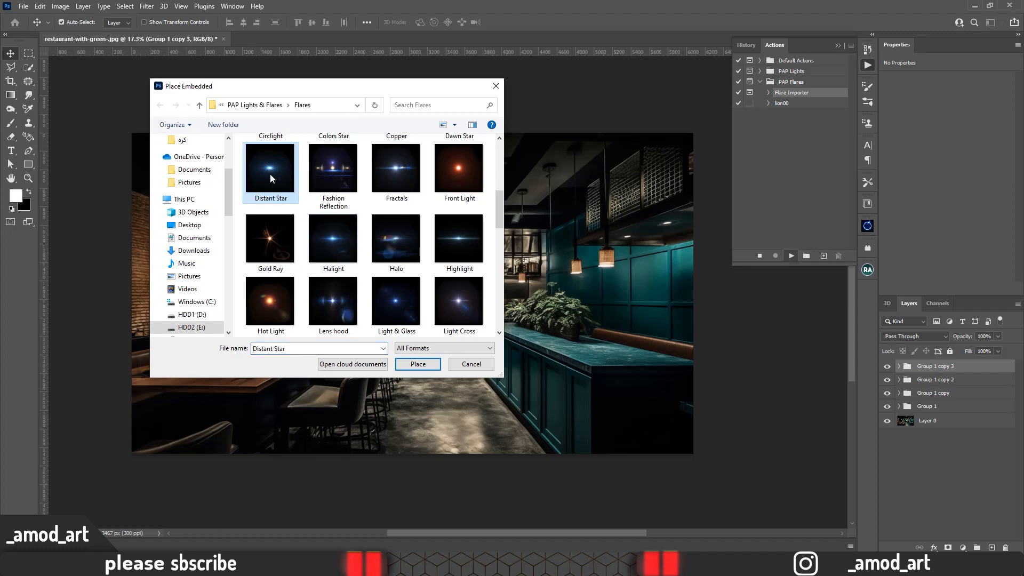
click(424, 367)
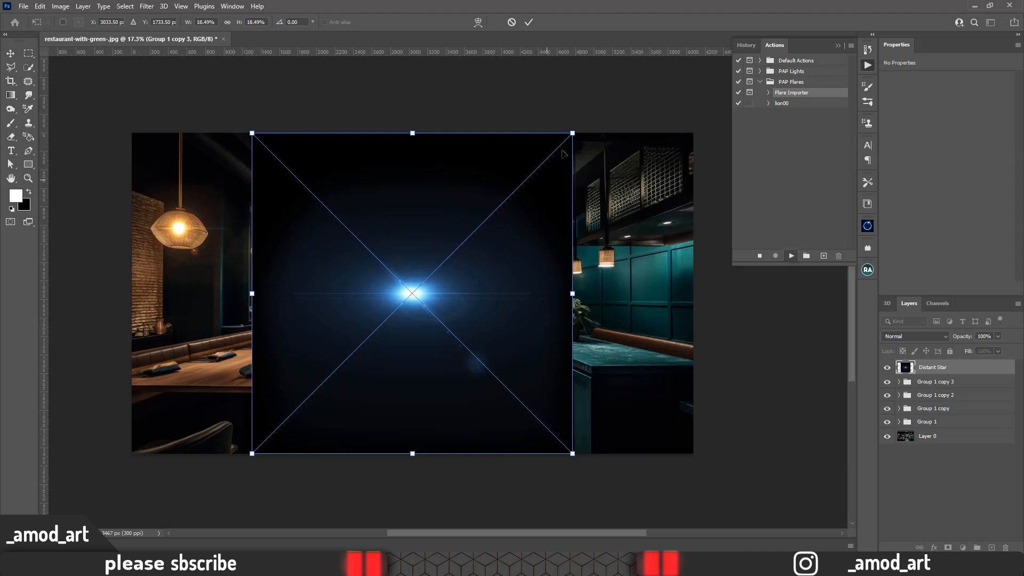
drag(574, 133, 452, 161)
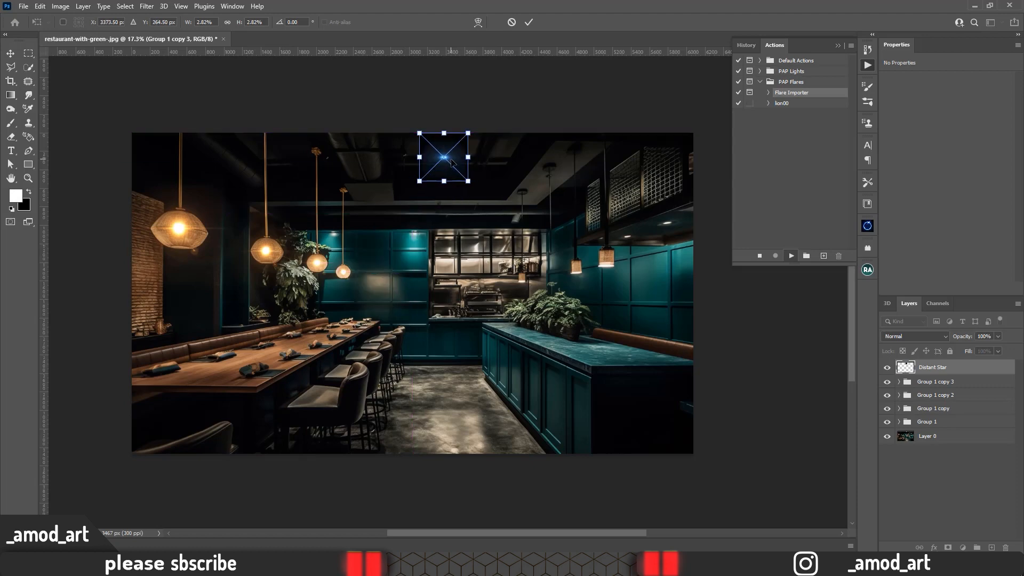
key(Return)
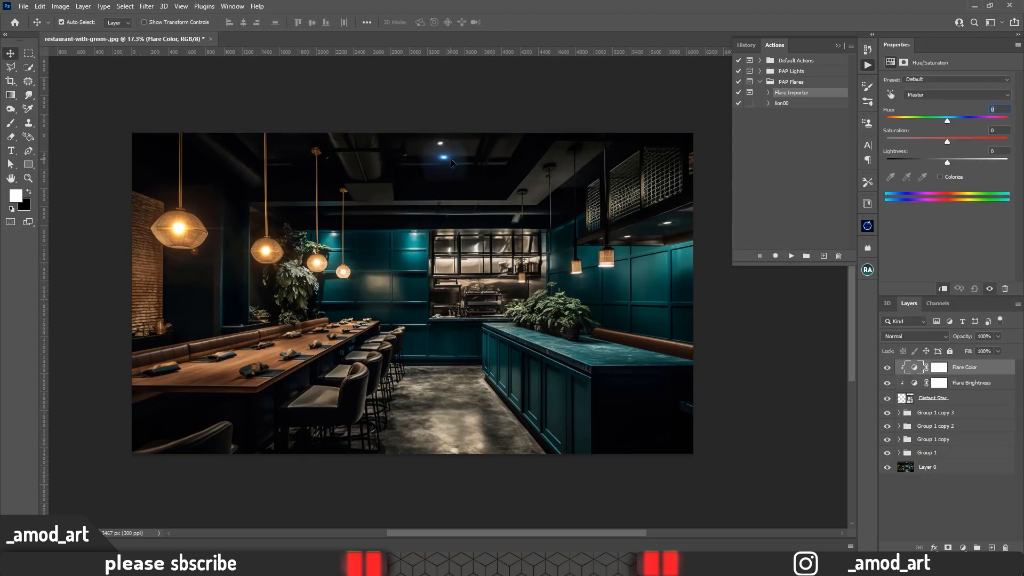
Step: Group the Distant Star flare with its colour and brightness layers, then enlarge it to about 110%, centred on the ceiling spotlight
shift+click(957, 400)
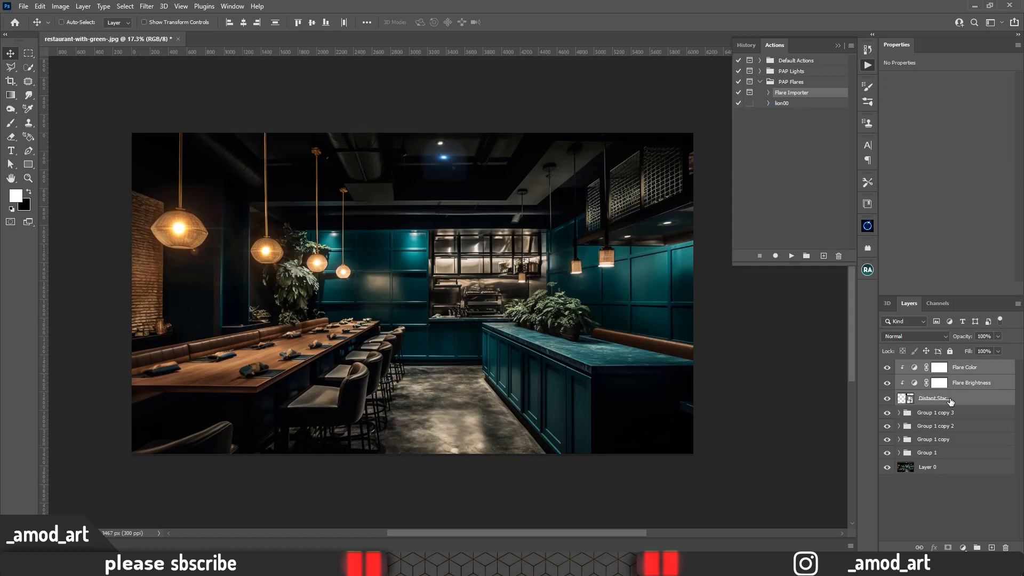
key(ctrl+g)
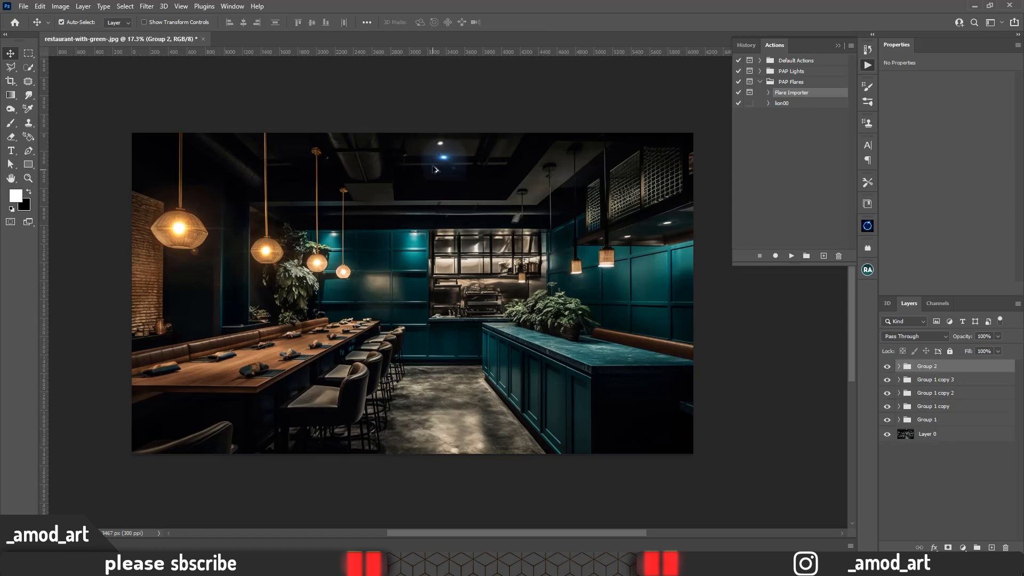
scroll(443, 155, up, 4)
key(ctrl+t)
scroll(453, 160, up, 2)
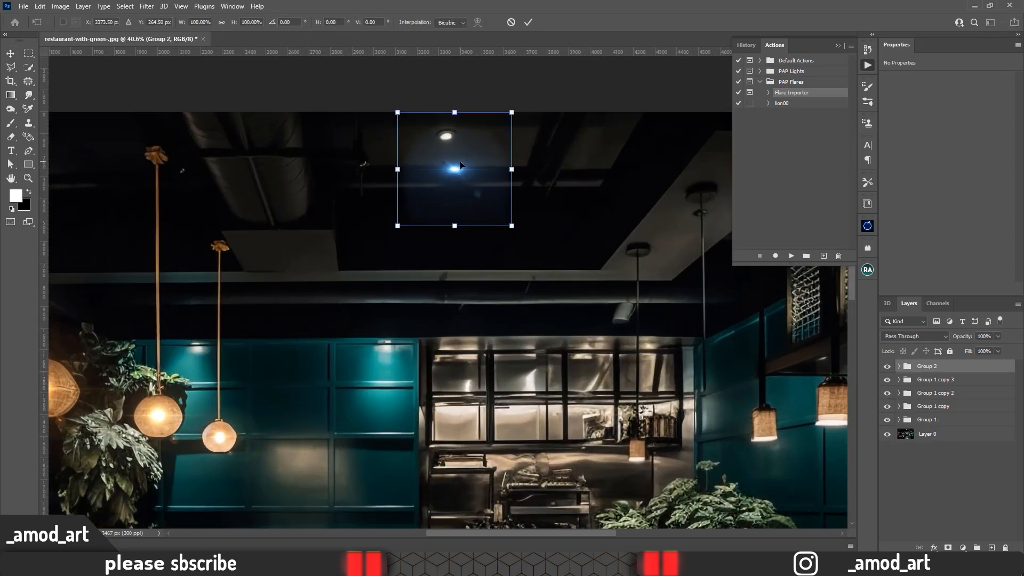
drag(472, 208, 522, 87)
drag(487, 135, 481, 142)
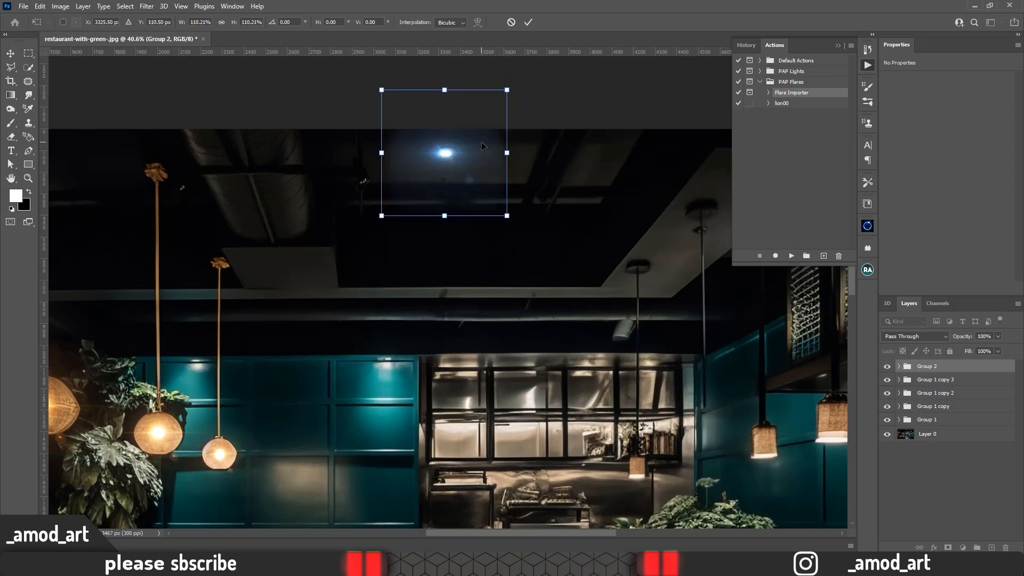
key(Right)
key(Right)
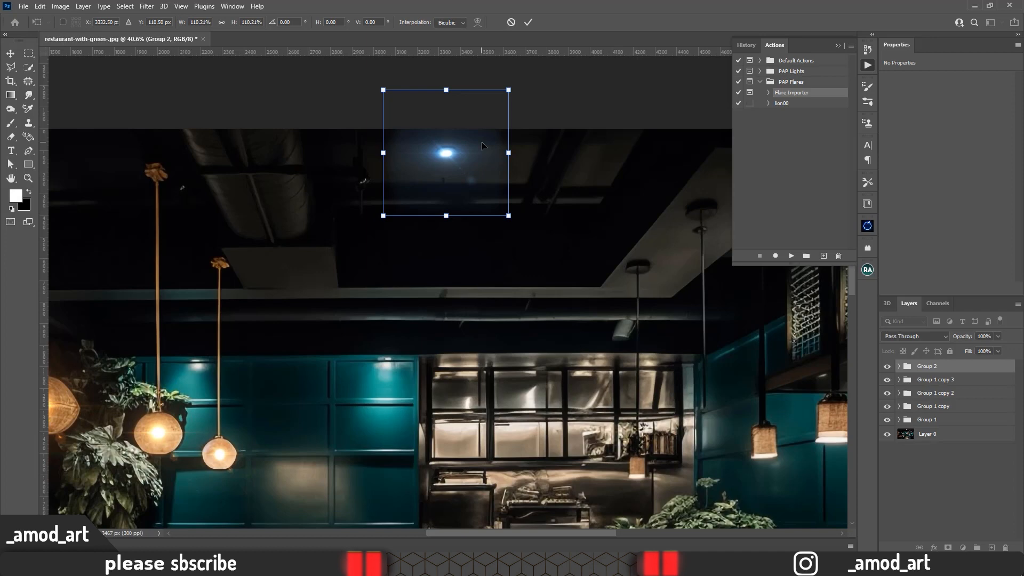
key(Return)
scroll(481, 142, down, 2)
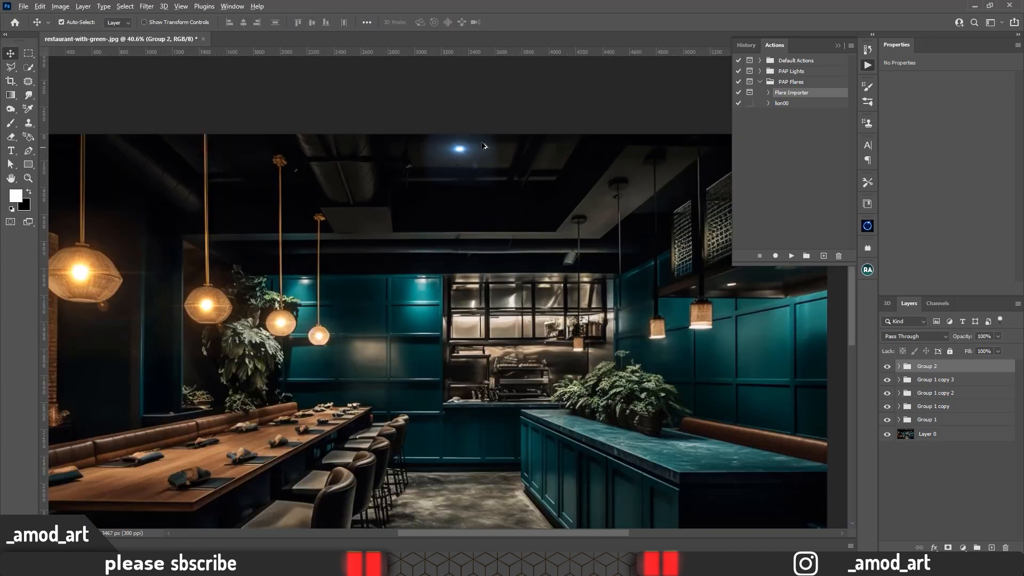
scroll(481, 143, down, 4)
drag(463, 294, 446, 305)
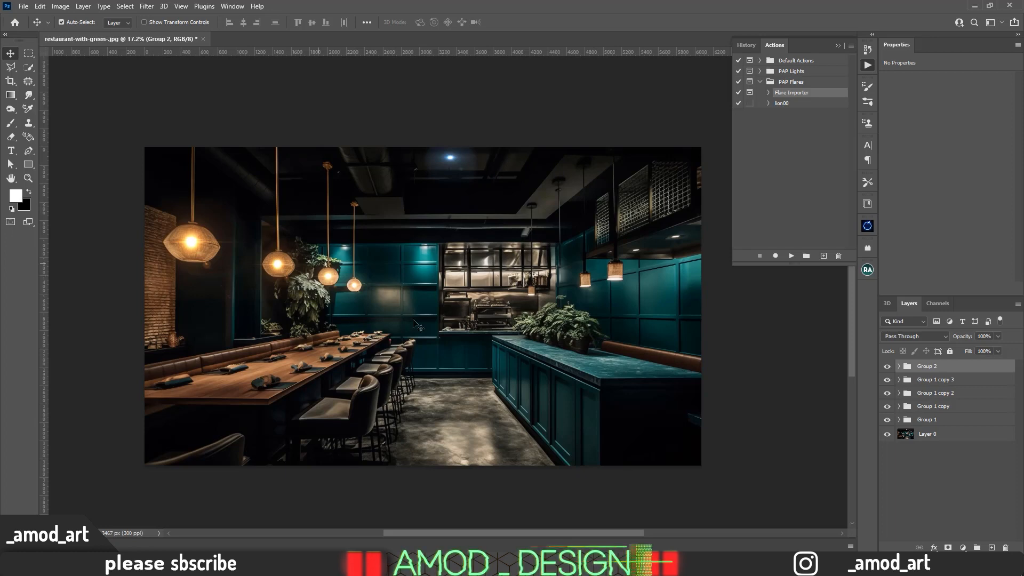
Step: Group all five flare groups together and toggle the combined group's visibility to compare the photo with and without the glows
shift+click(960, 424)
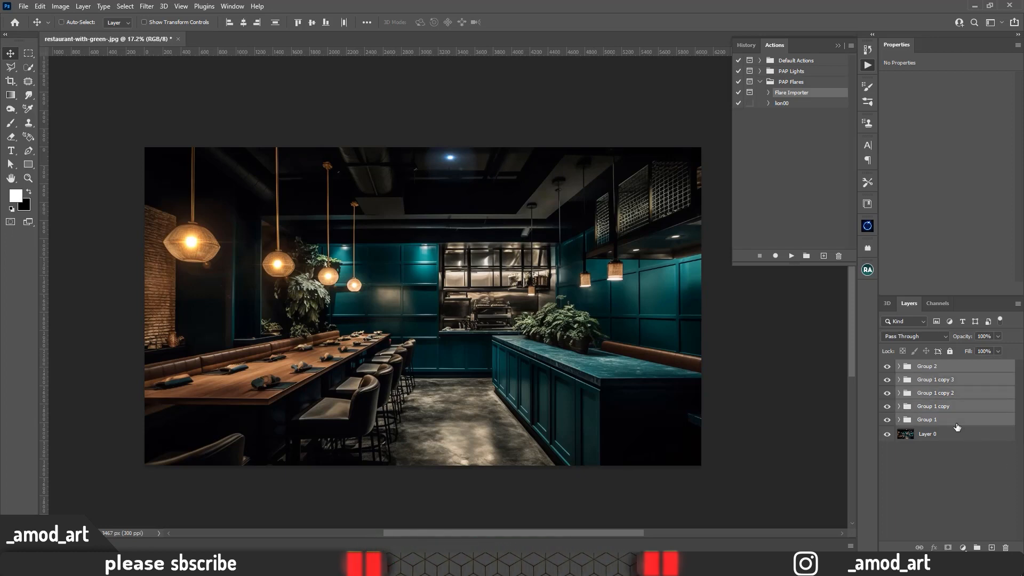
key(ctrl+g)
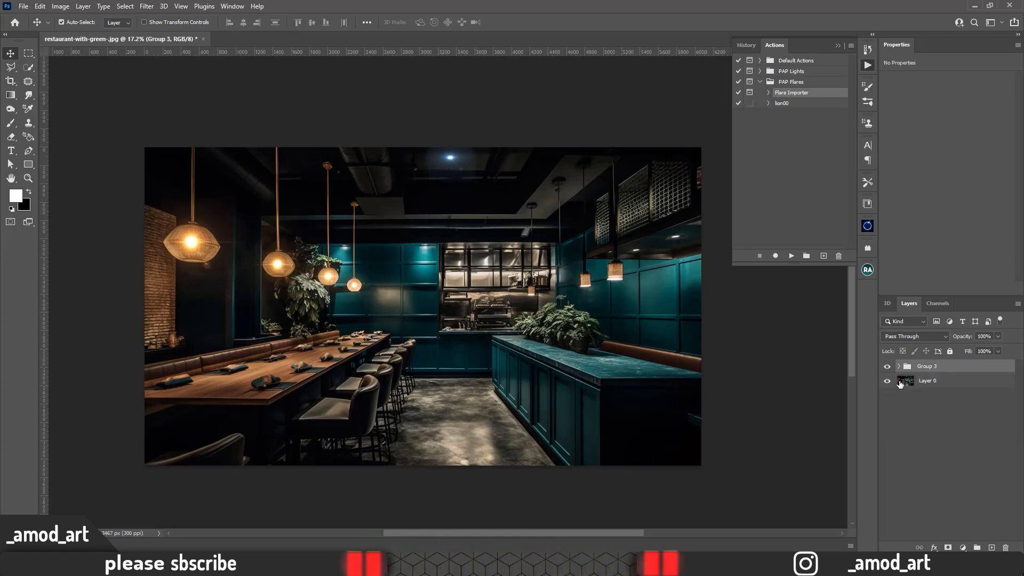
click(887, 368)
click(888, 367)
click(888, 367)
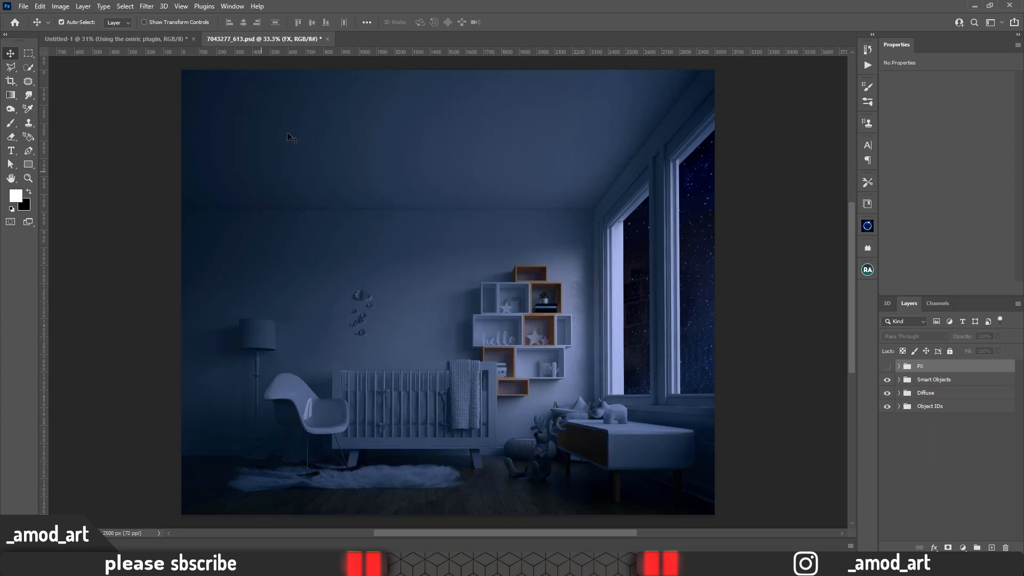
click(867, 226)
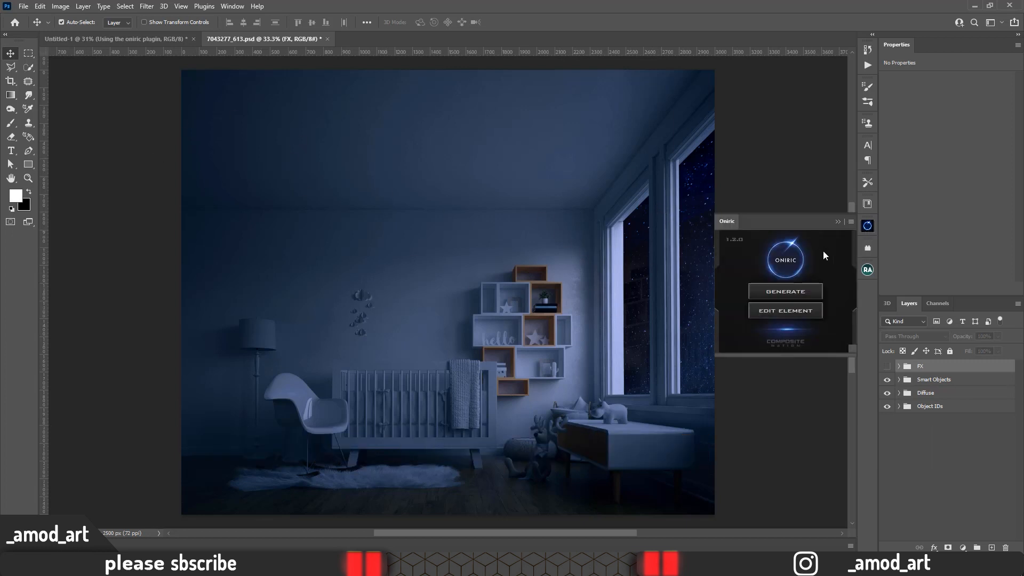
click(868, 226)
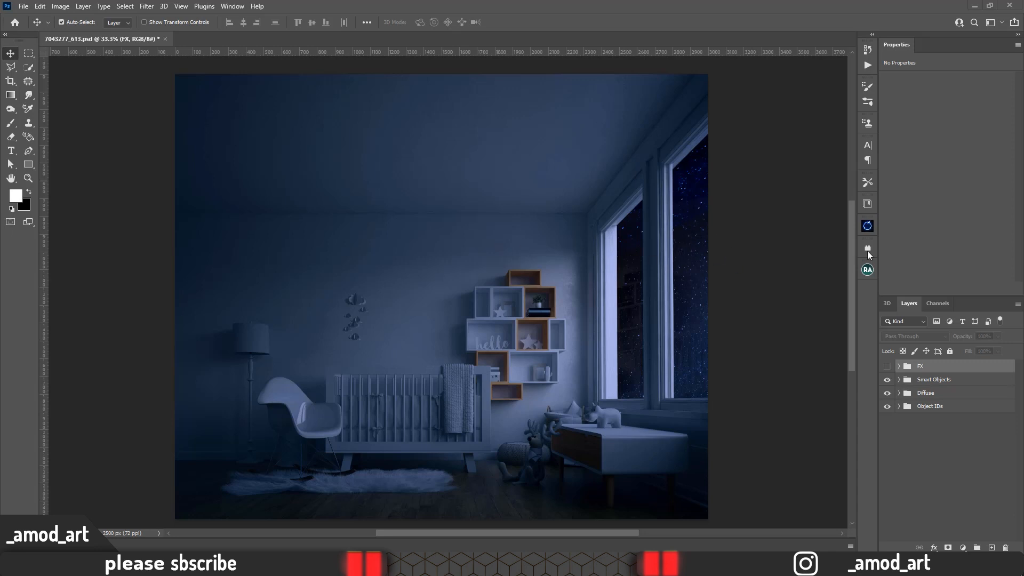
click(868, 226)
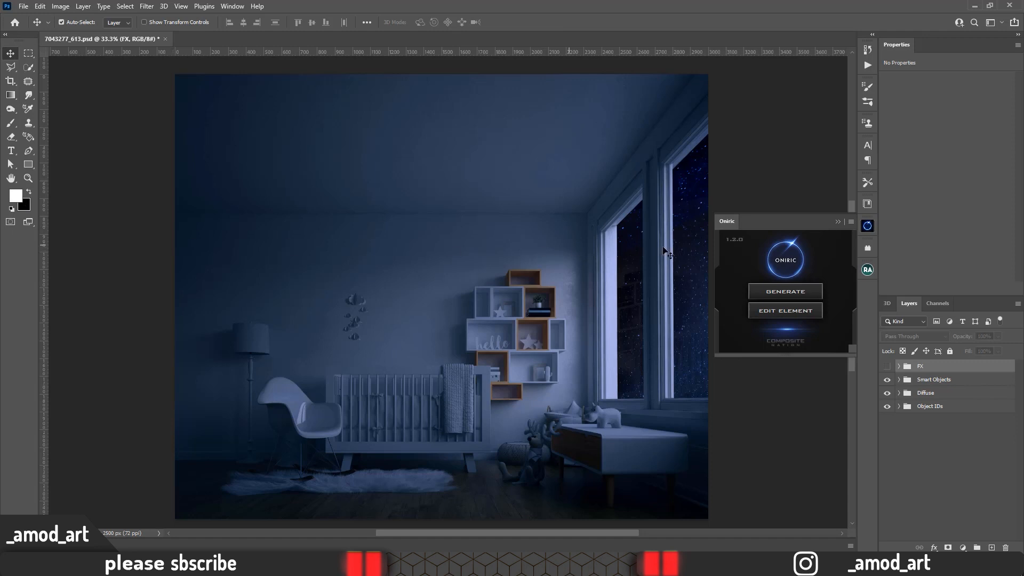
click(837, 222)
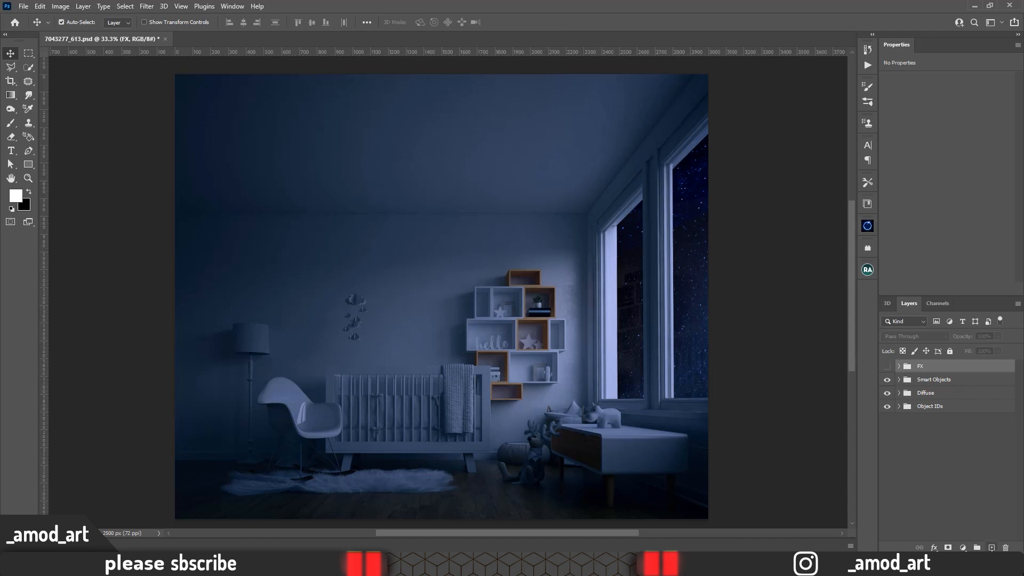
Step: On a new layer, paint straight white brush lines along the back wall's ceiling edge and up the window wall's ceiling edge
click(991, 548)
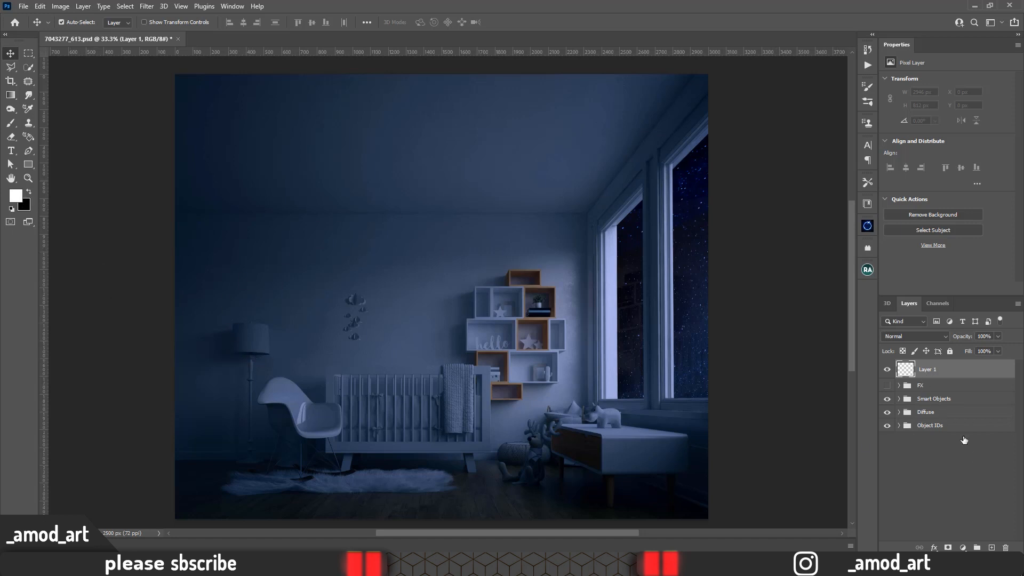
click(11, 122)
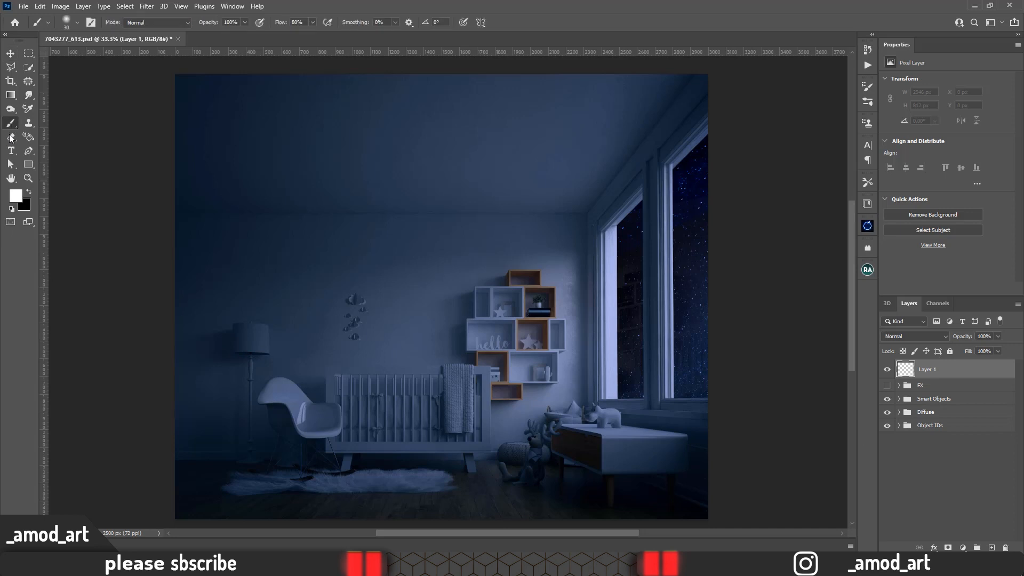
click(15, 198)
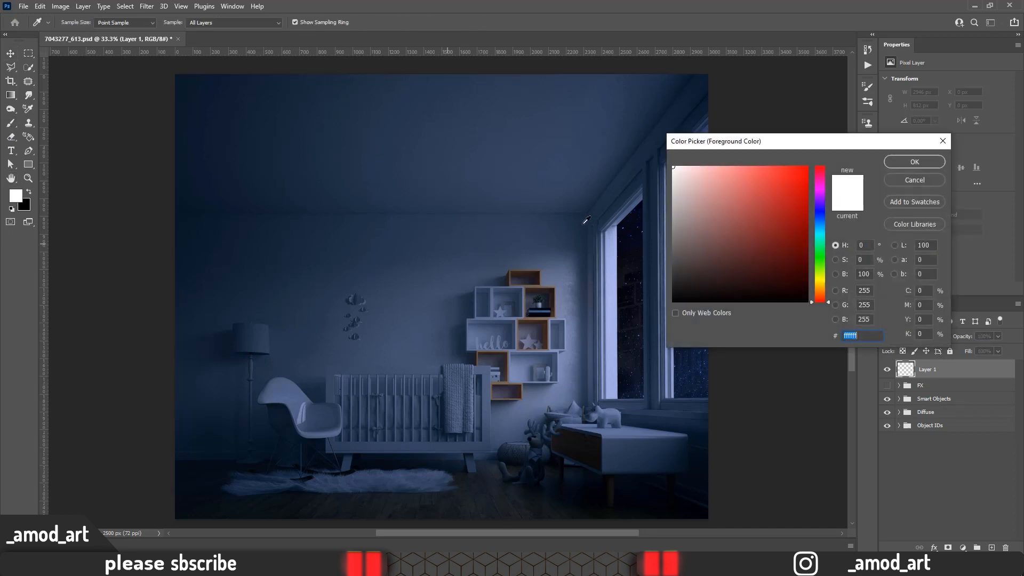
click(910, 160)
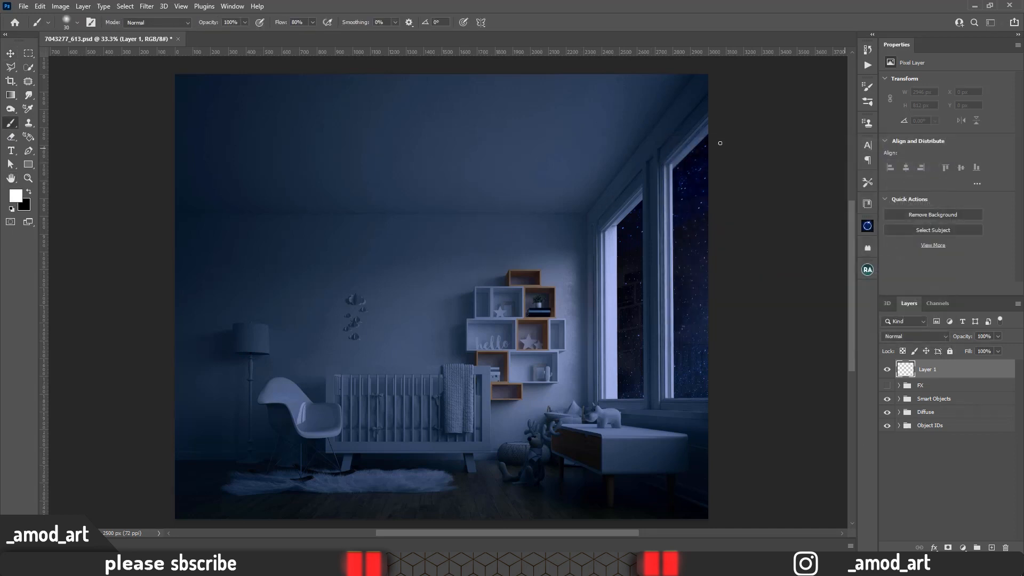
click(586, 215)
shift+click(172, 215)
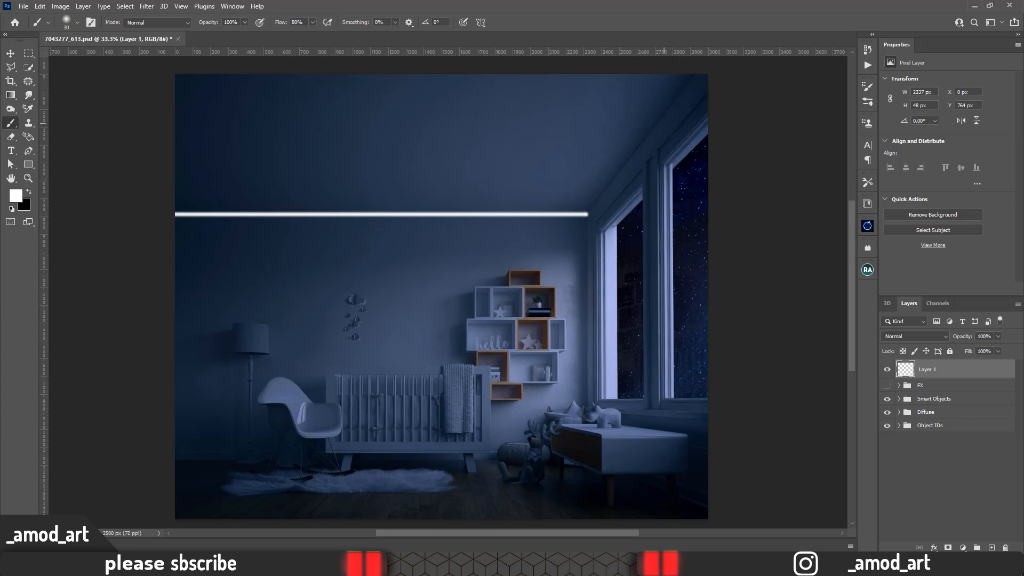
shift+click(696, 75)
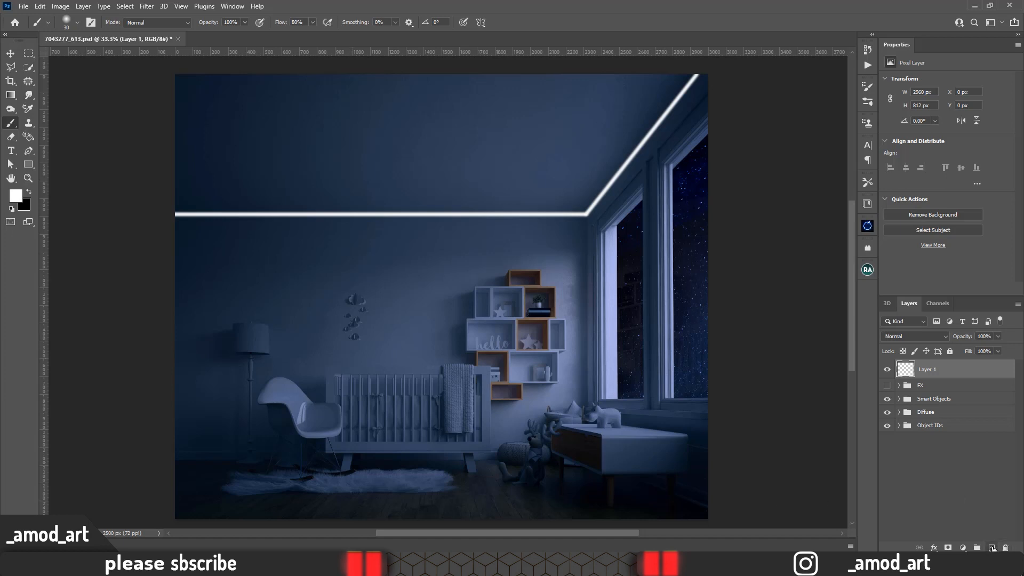
Step: Add another layer and make a Polygonal Lasso selection shaped like a light cone, widening from the floor lamp's shade down to the floor
click(991, 548)
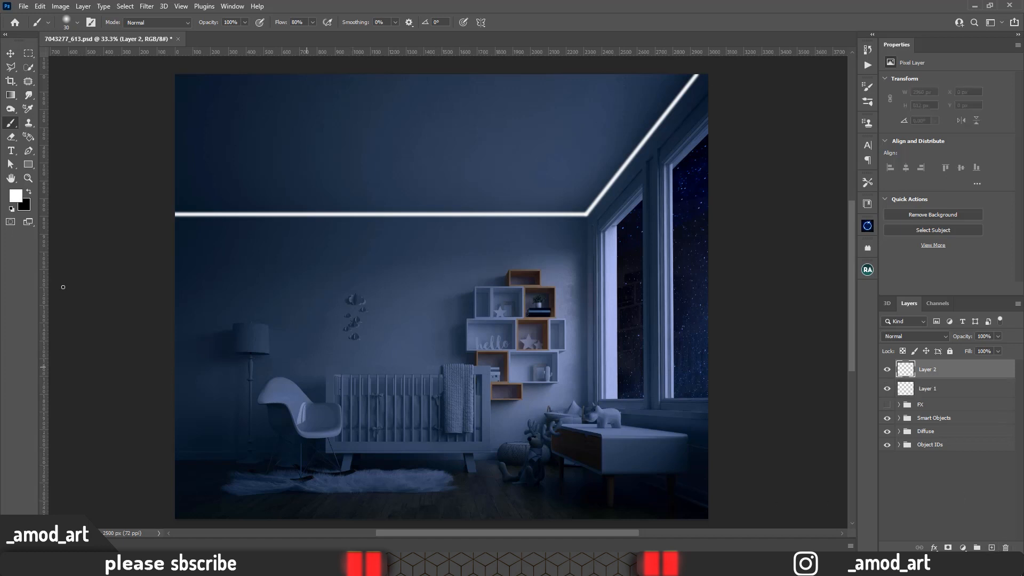
click(10, 71)
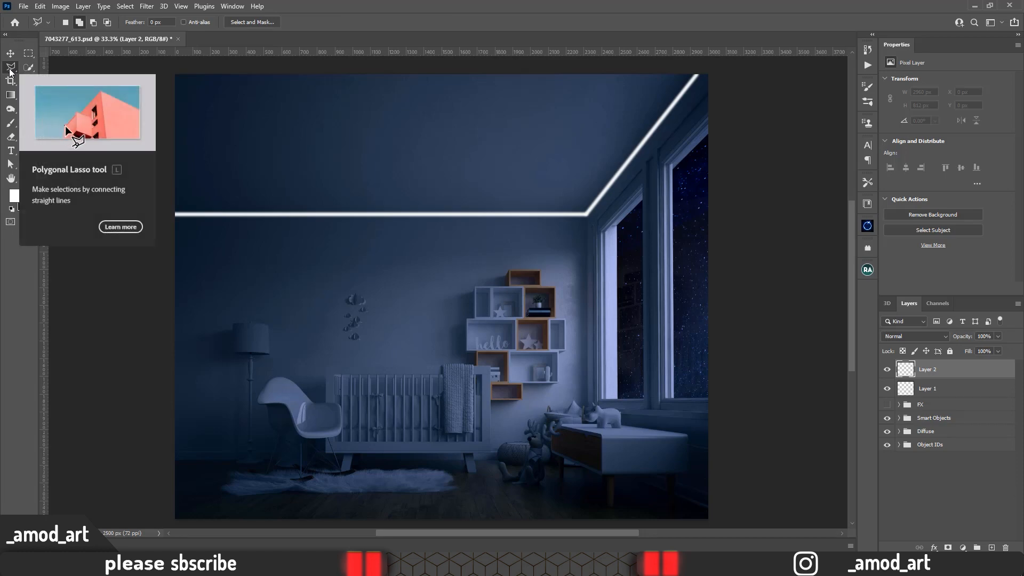
scroll(236, 368, up, 6)
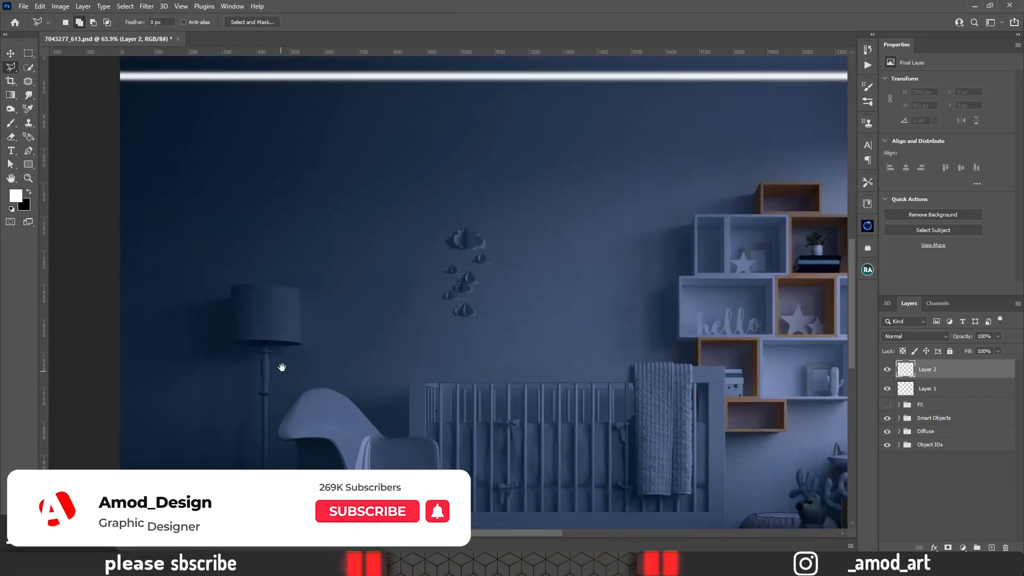
drag(281, 367, 344, 255)
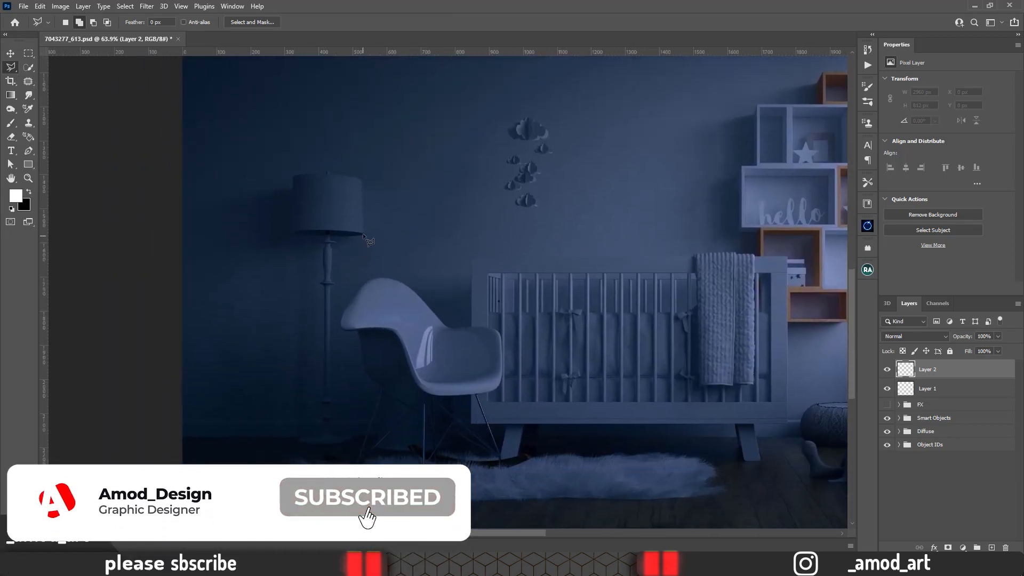
click(363, 233)
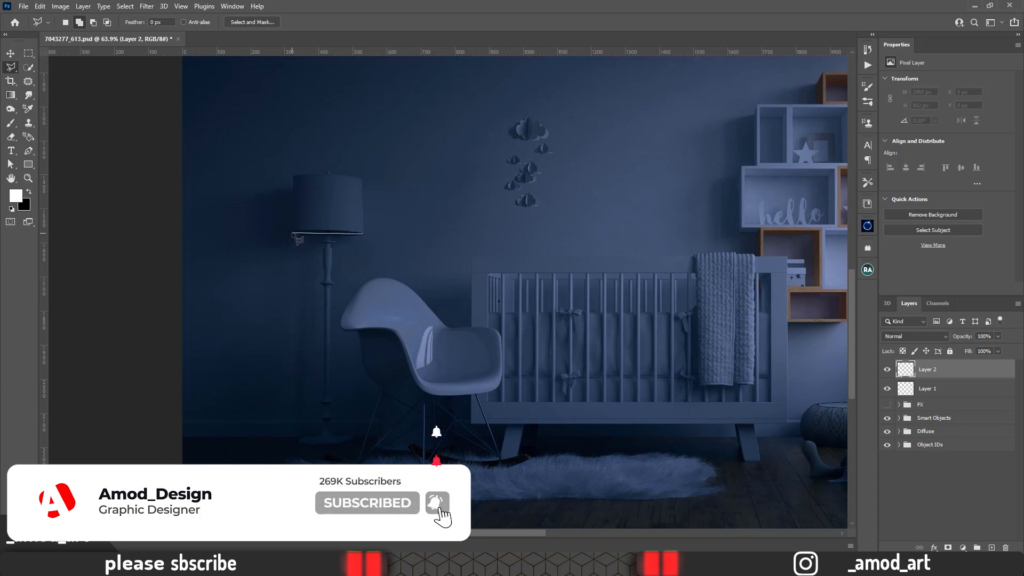
click(293, 234)
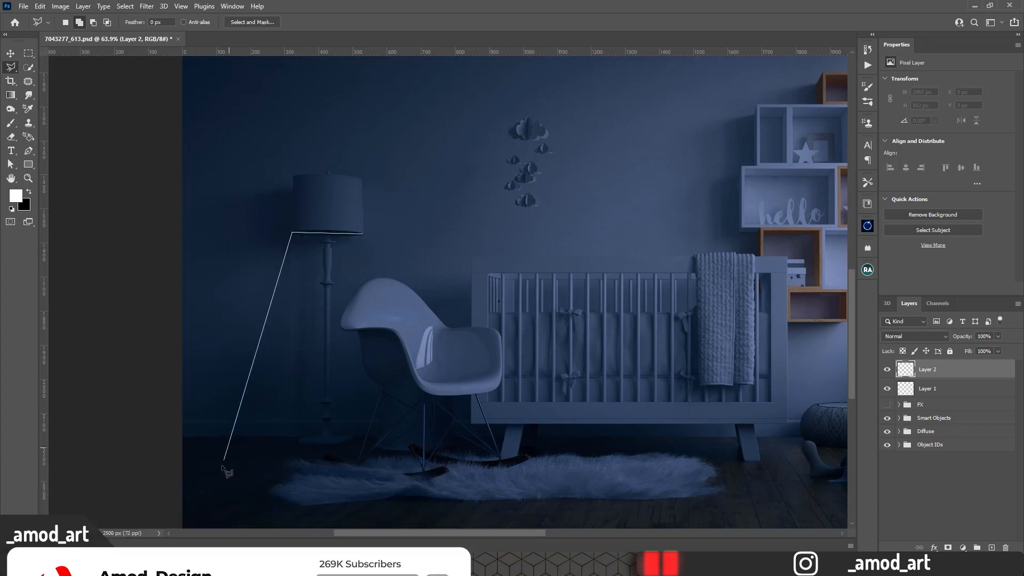
click(216, 472)
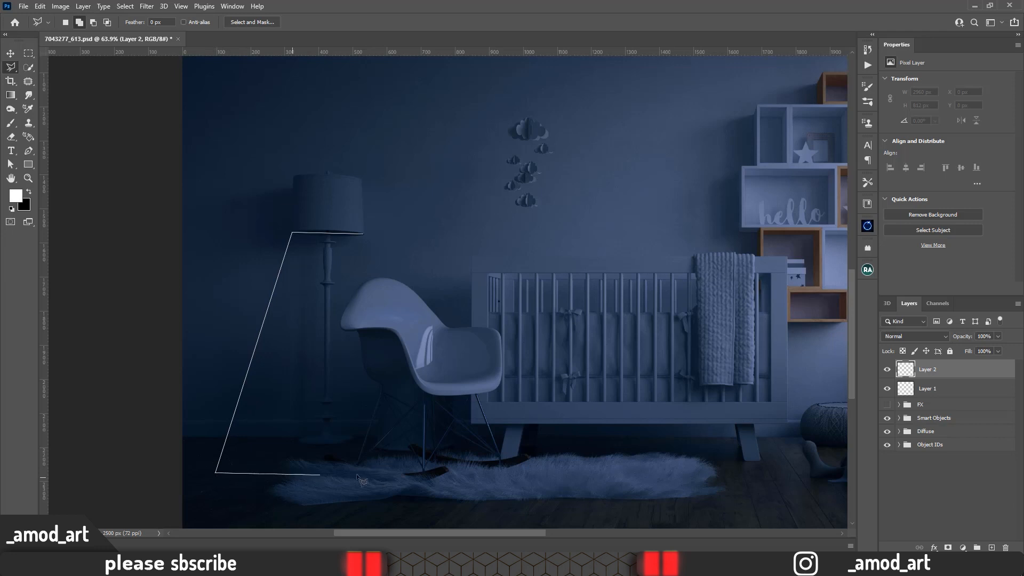
click(405, 469)
click(363, 234)
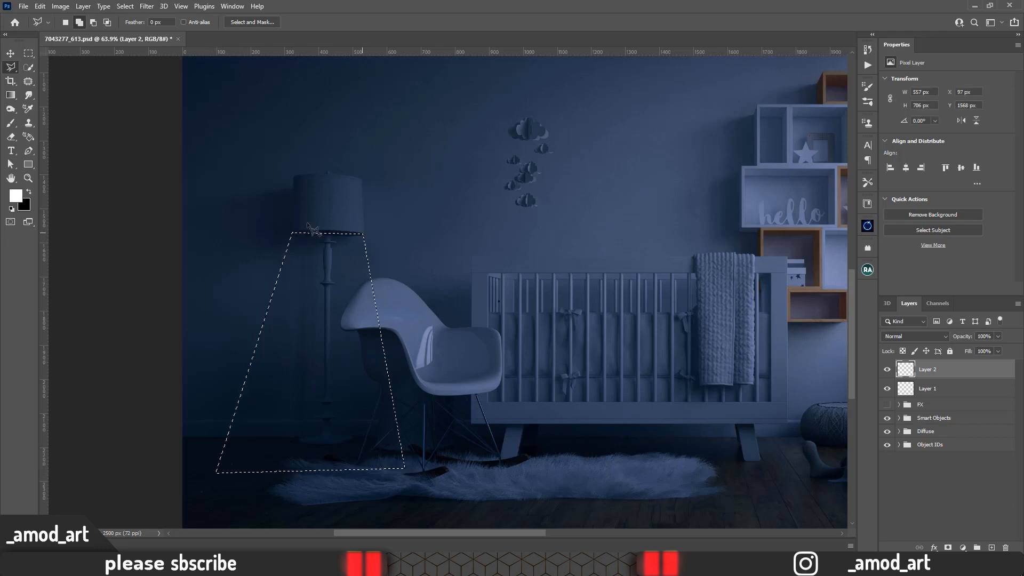
Step: Configure the Gradient tool to fade from white (#ffffff) to transparent
click(11, 89)
click(66, 24)
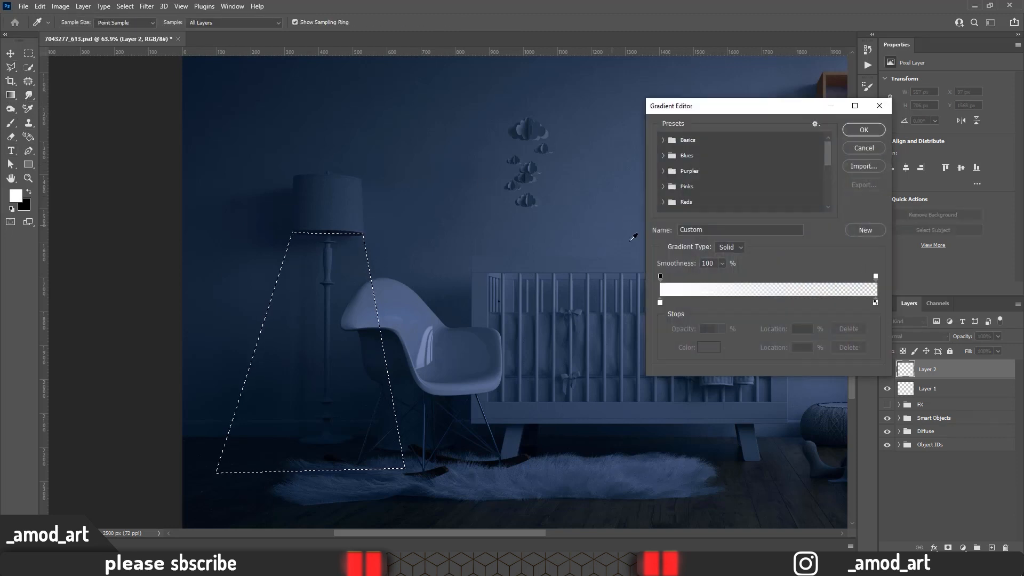
click(660, 302)
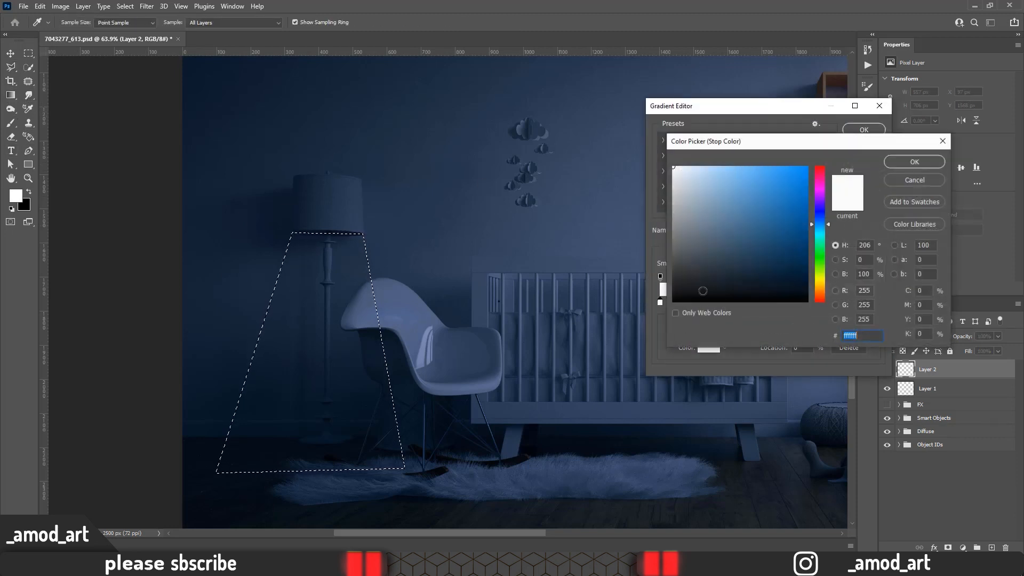
click(701, 348)
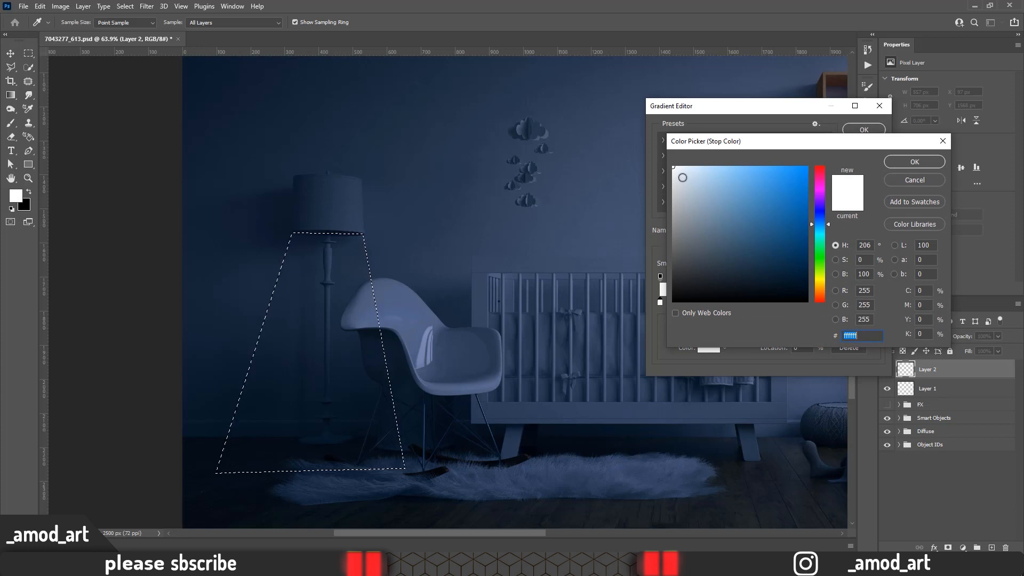
drag(682, 177, 656, 159)
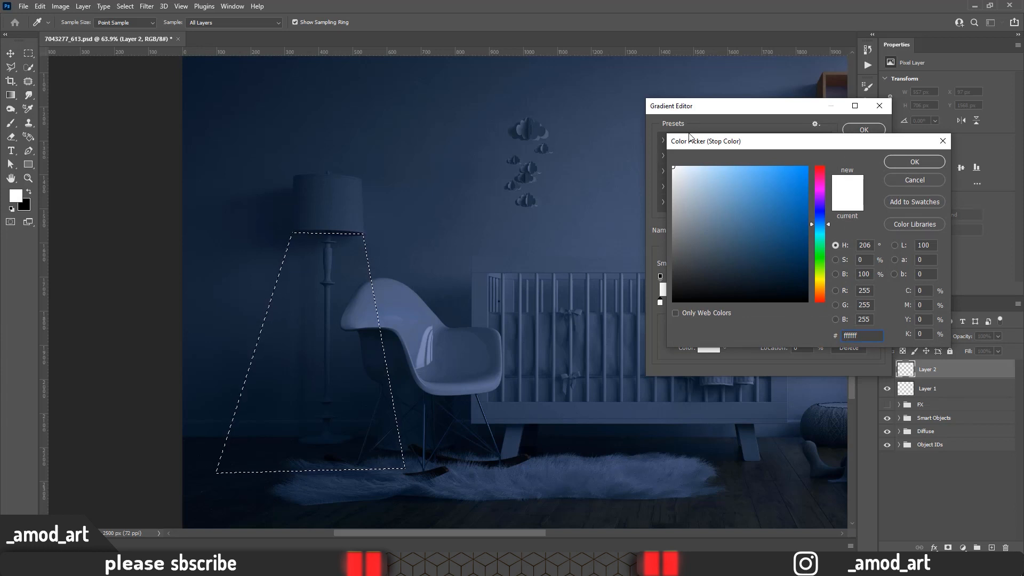
click(929, 162)
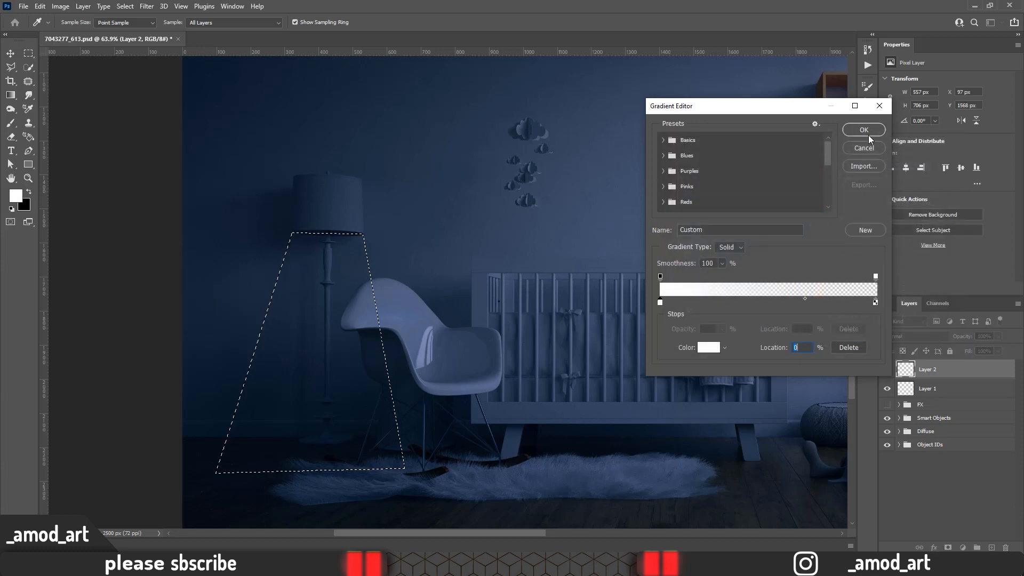
click(864, 131)
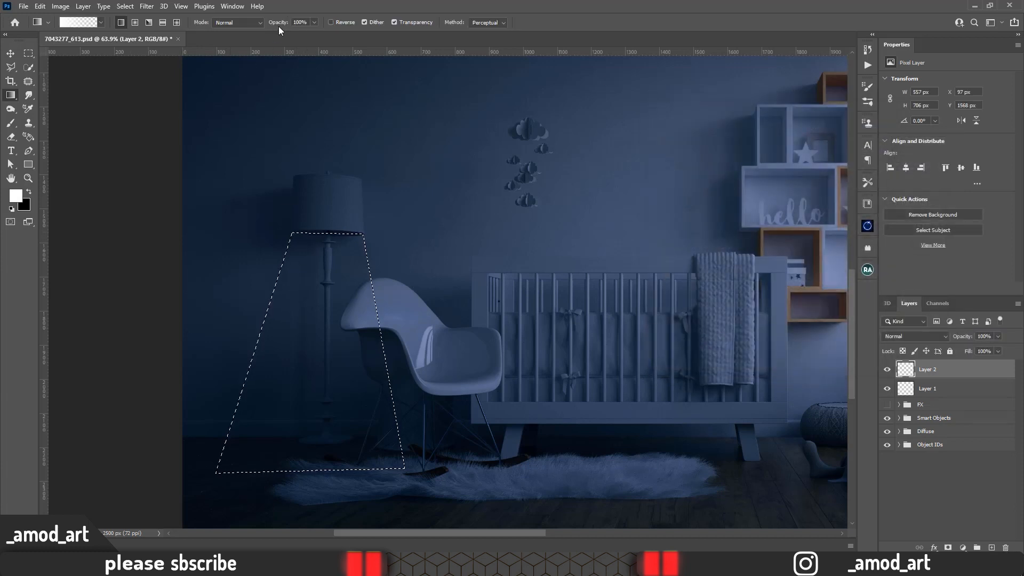
Step: Fill the cone selection with the gradient at 50% opacity, fading from the lampshade down to the floor, and deselect
drag(281, 25, 252, 26)
drag(324, 232, 314, 472)
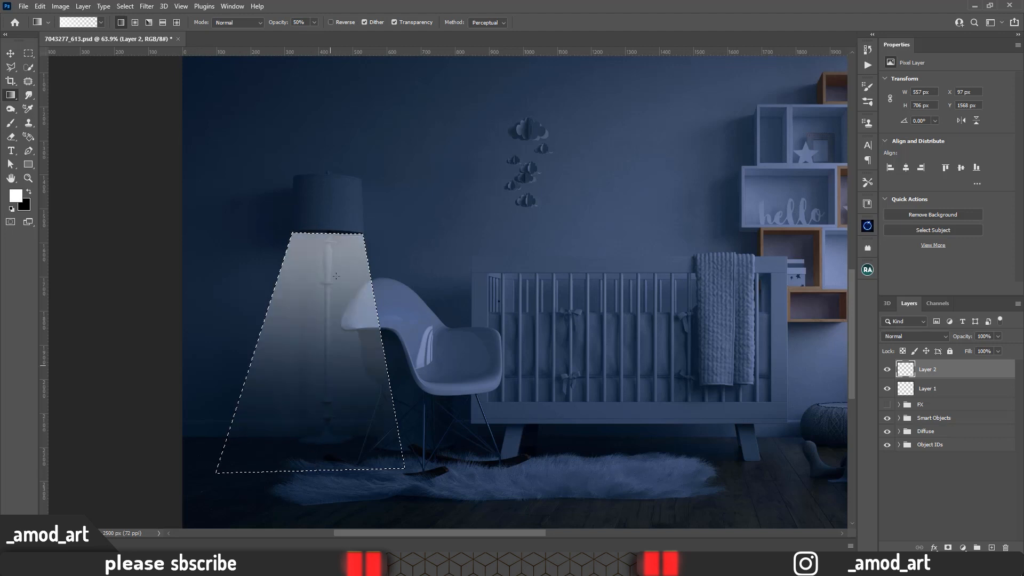
key(v)
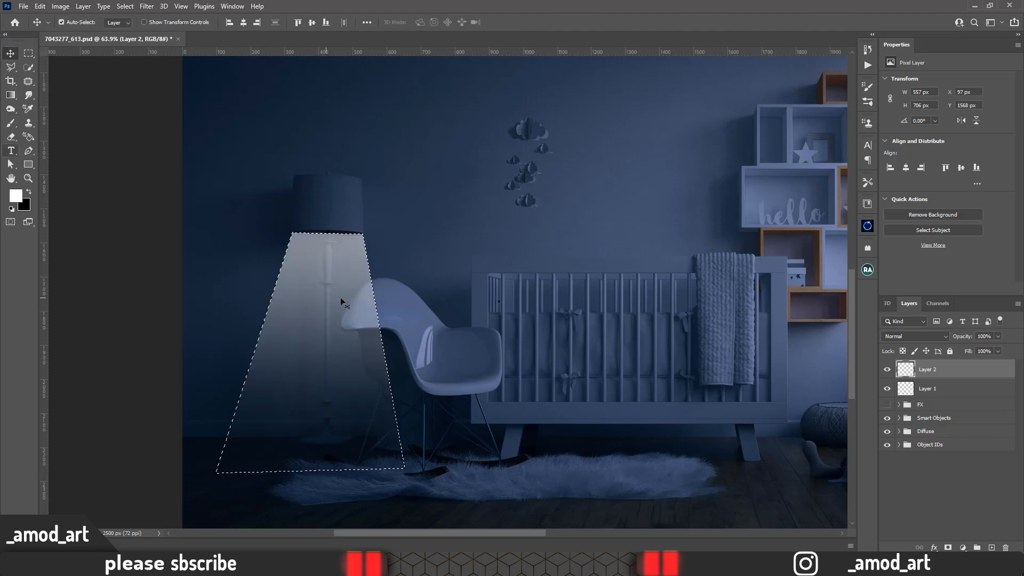
key(ctrl+d)
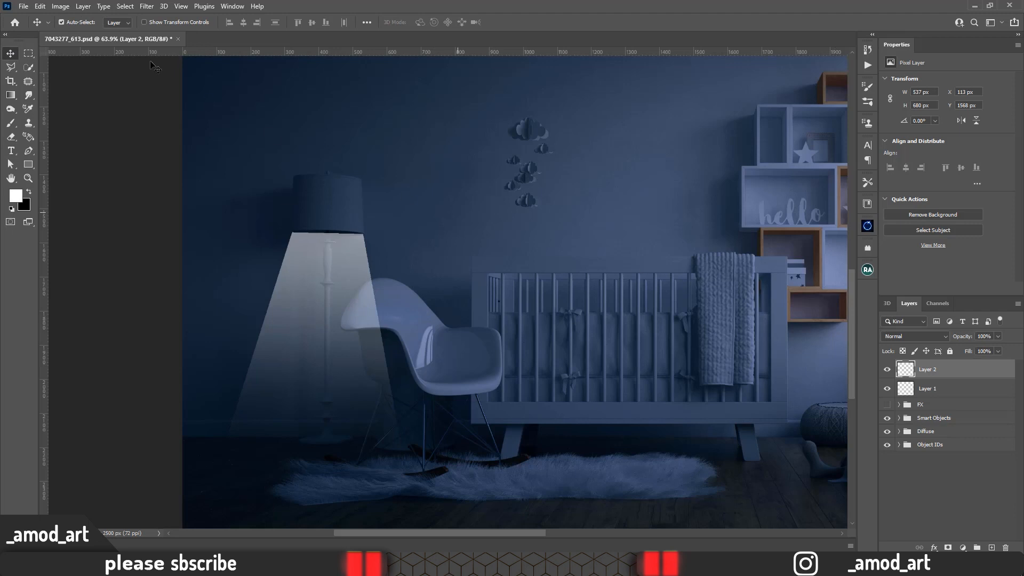
Step: Soften the lamp's light cone with a Gaussian Blur of 15.3 pixels radius
click(147, 6)
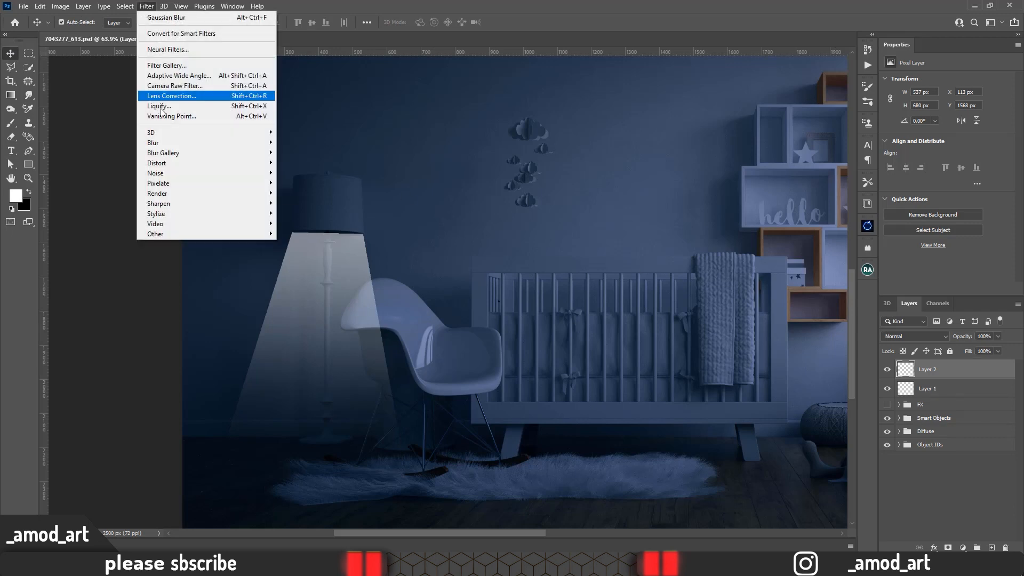
mouse_move(158, 146)
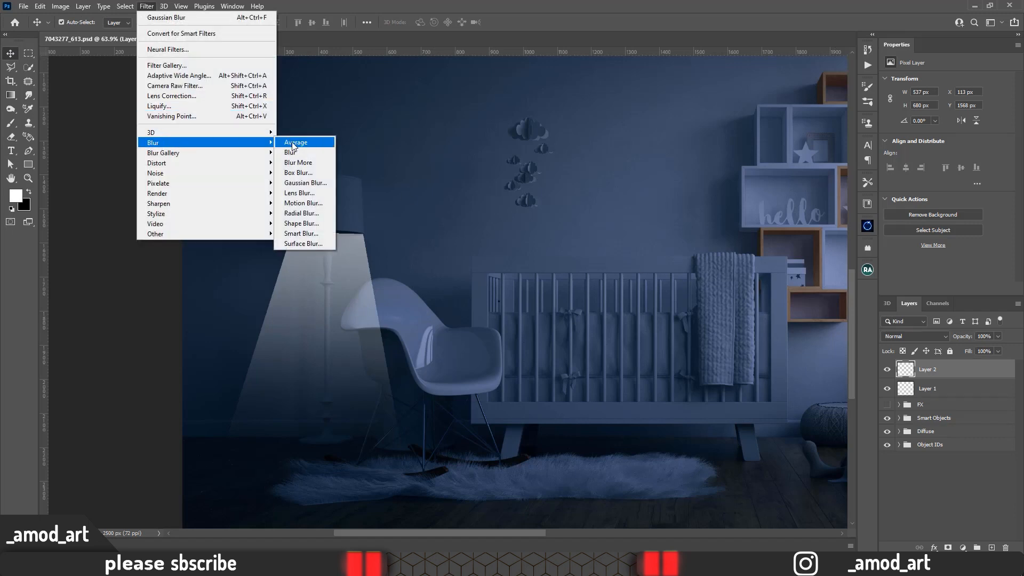
click(302, 182)
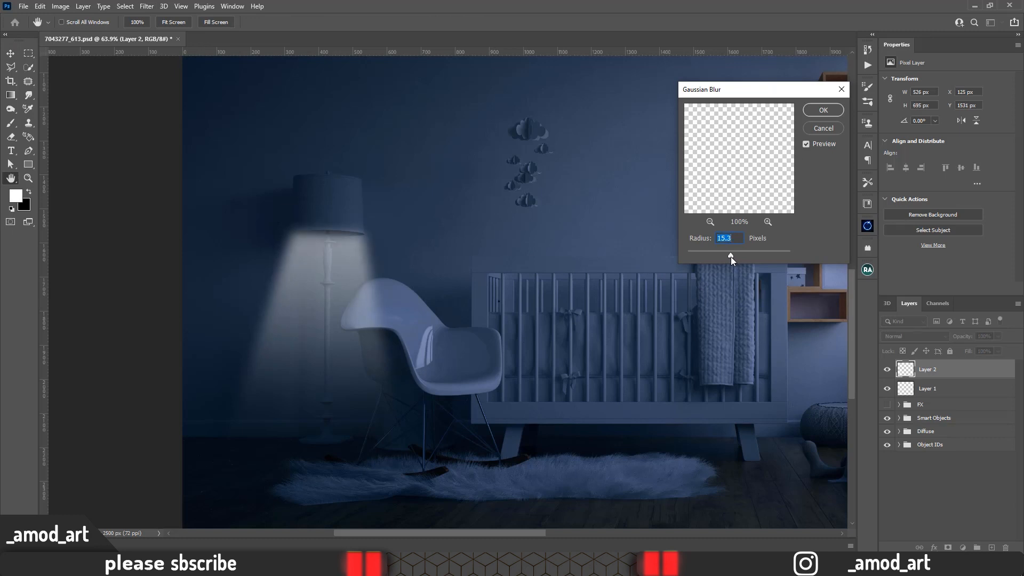
click(823, 110)
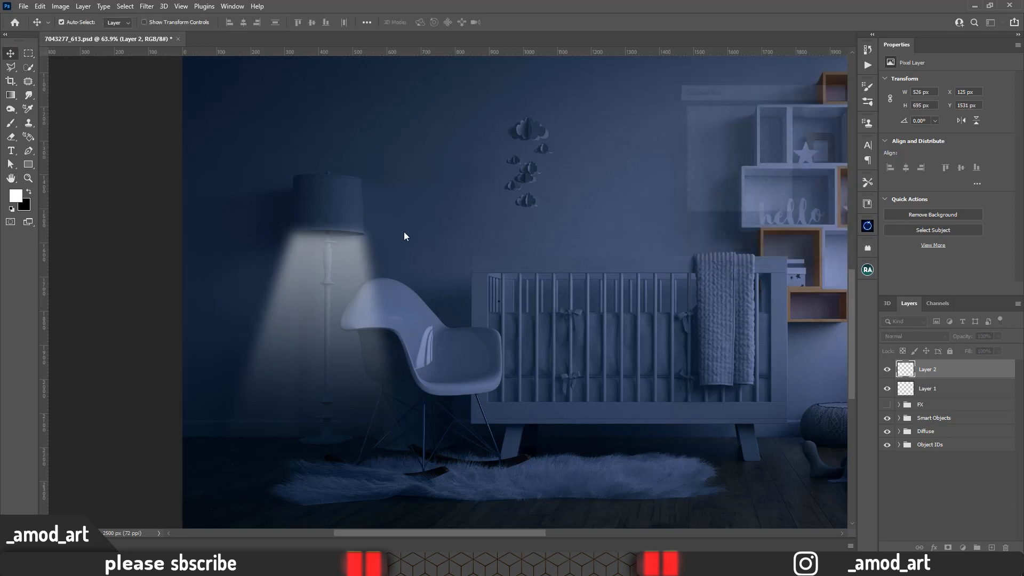
Step: Generate a Diffuse glow over the whole nursery scene with the Oniric plugin
scroll(404, 235, down, 5)
drag(447, 262, 389, 335)
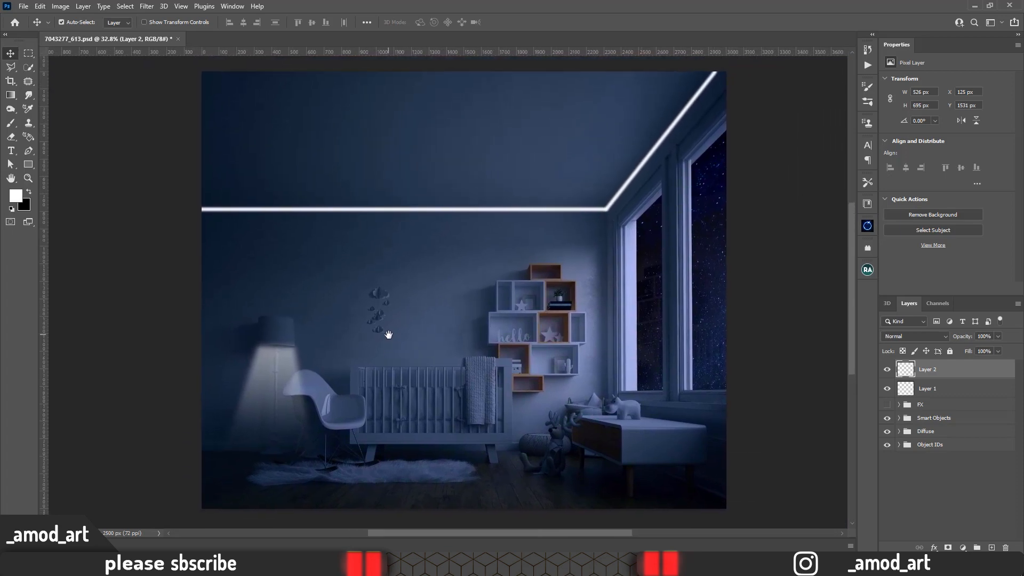
click(867, 226)
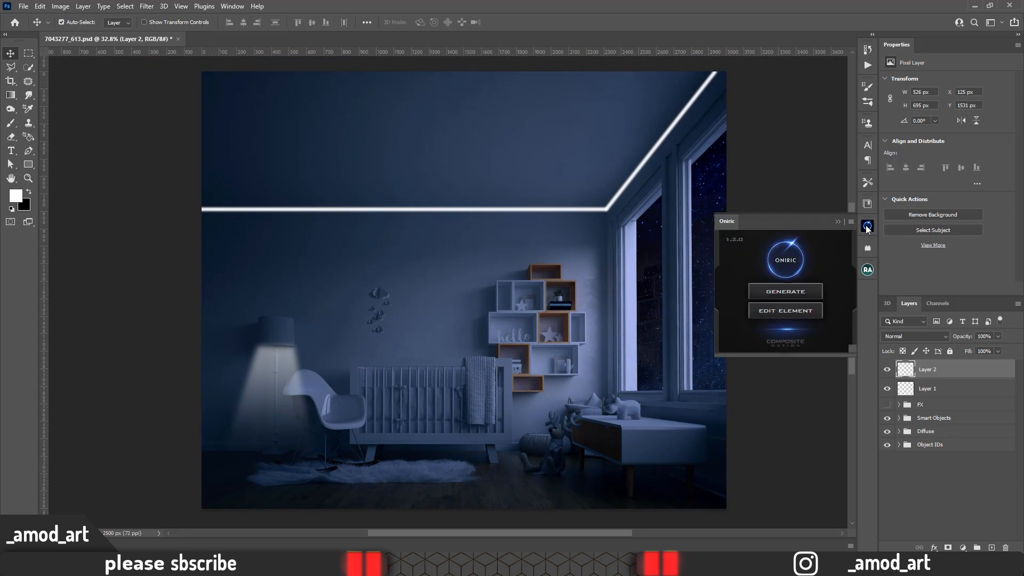
click(785, 293)
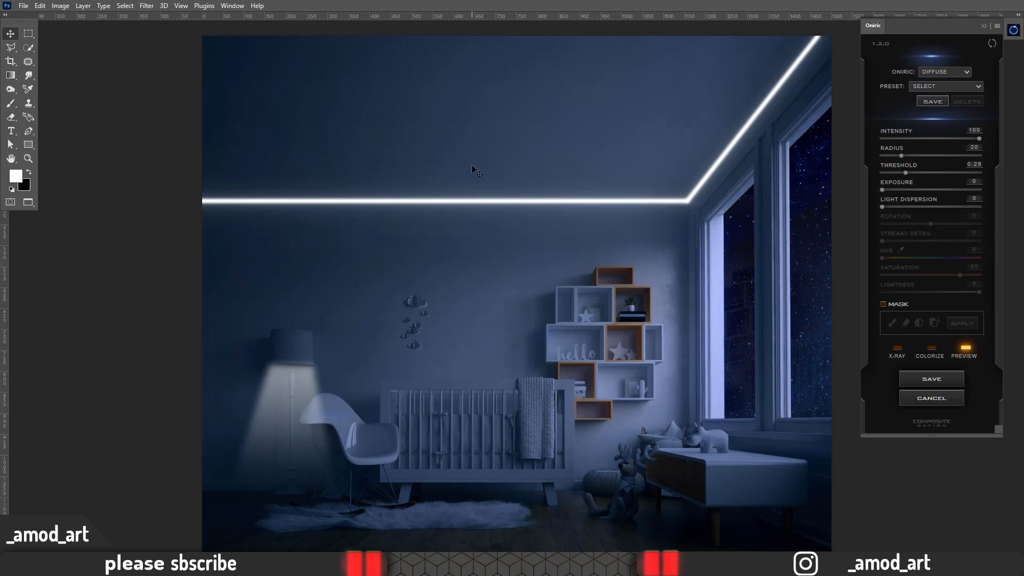
Step: Colorize the Oniric glow green with hue 109, saturation 100 and lightness -30, and lower its intensity to 37
click(935, 358)
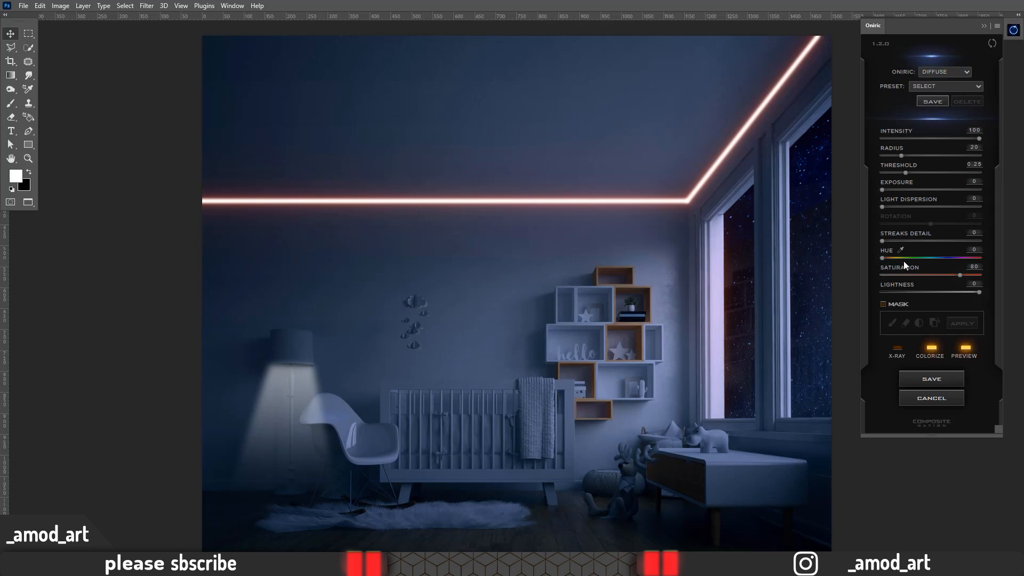
drag(882, 258, 911, 258)
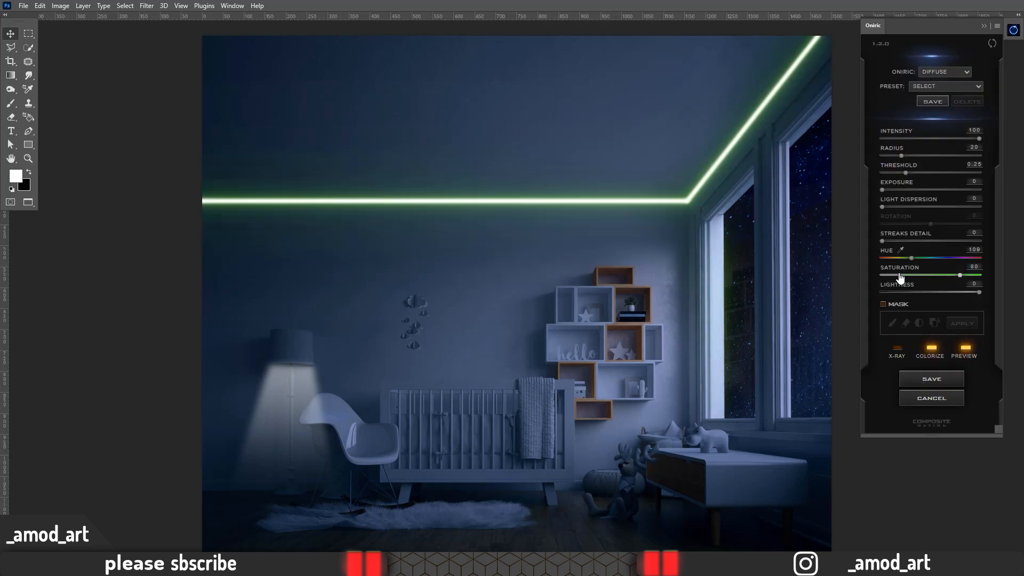
drag(960, 276, 970, 278)
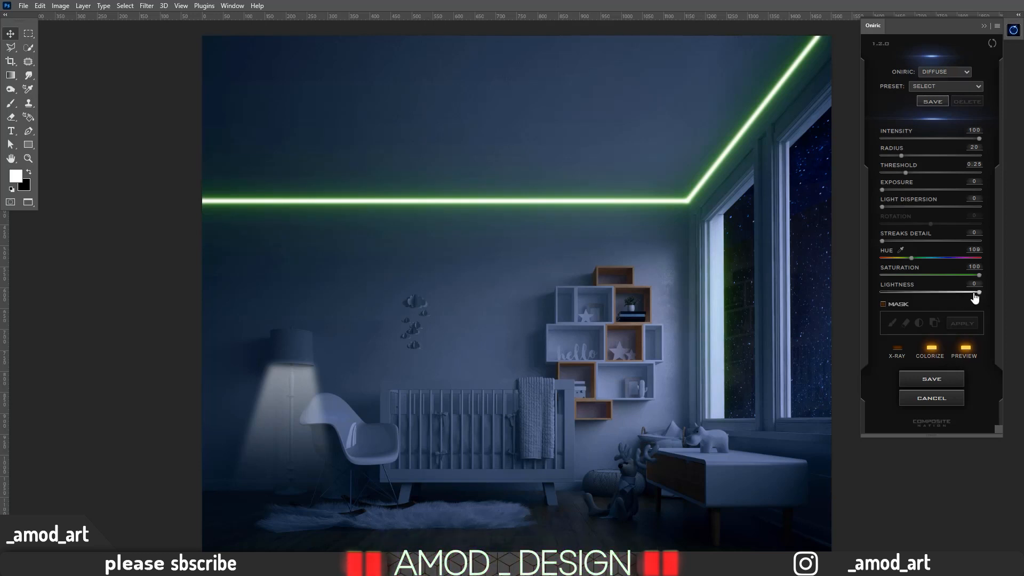
drag(956, 293, 950, 293)
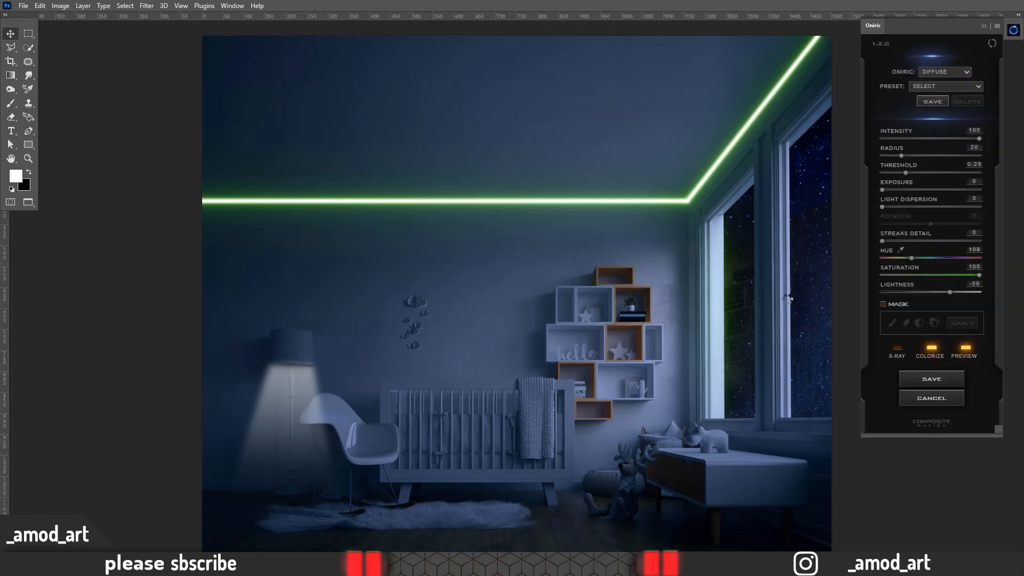
click(917, 138)
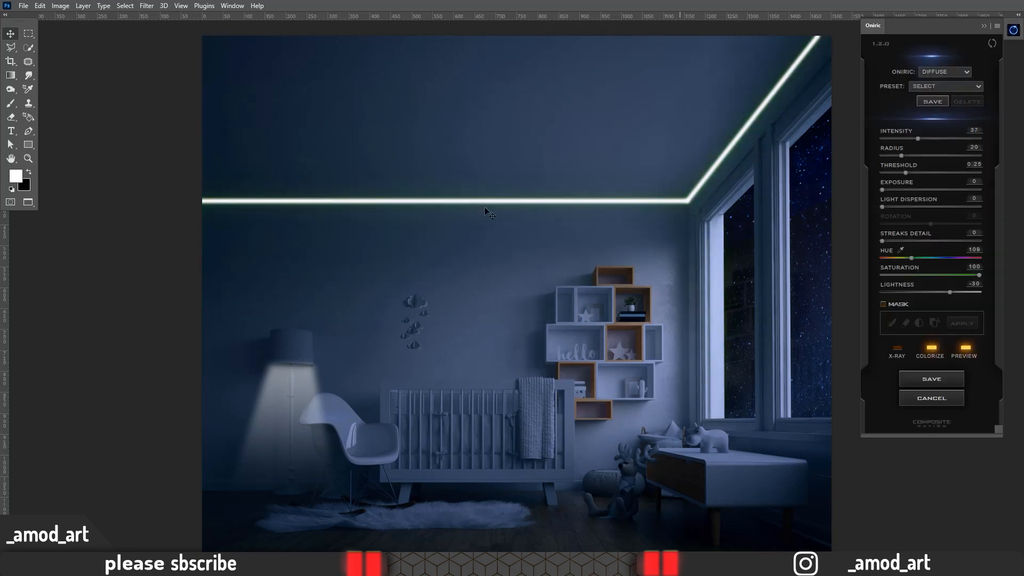
Step: Try the green Oniric glow at intensity 100, cancel the effect without saving it, and close the plugin
drag(975, 139, 986, 140)
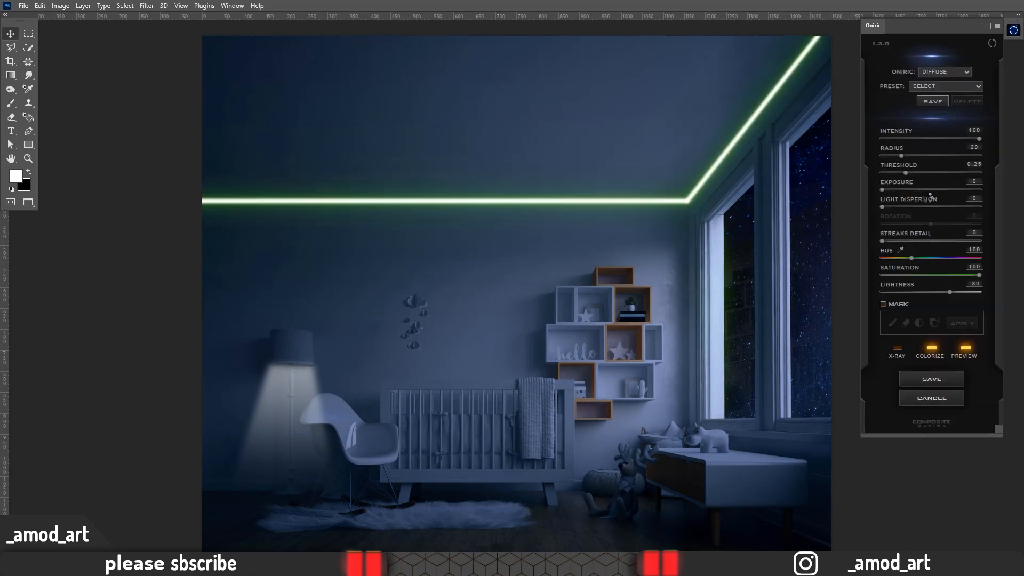
click(931, 399)
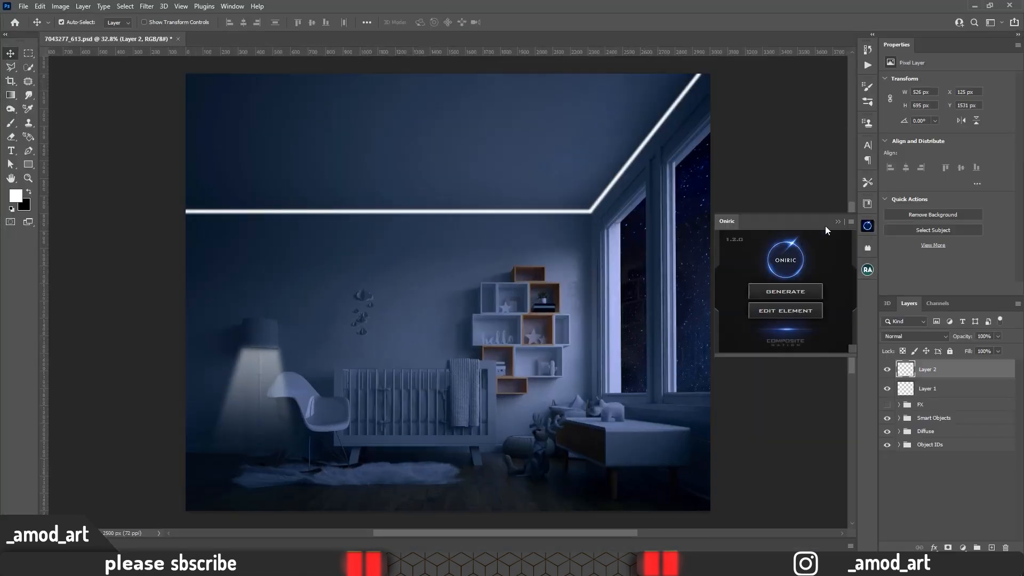
click(838, 222)
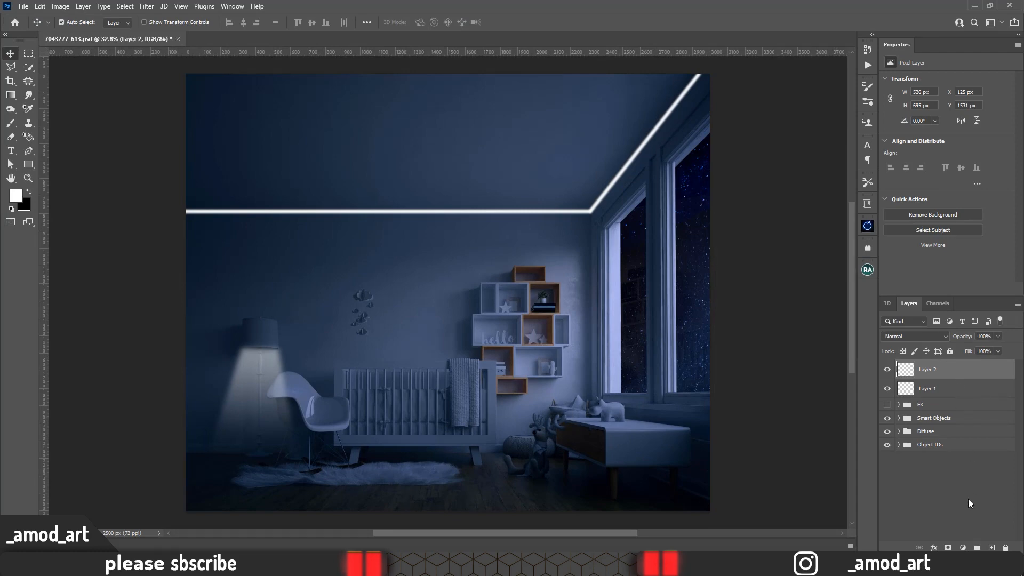
Step: Erase the faint light cone beneath the lampshade from Layer 2 with a large soft eraser at 100% flow
click(10, 137)
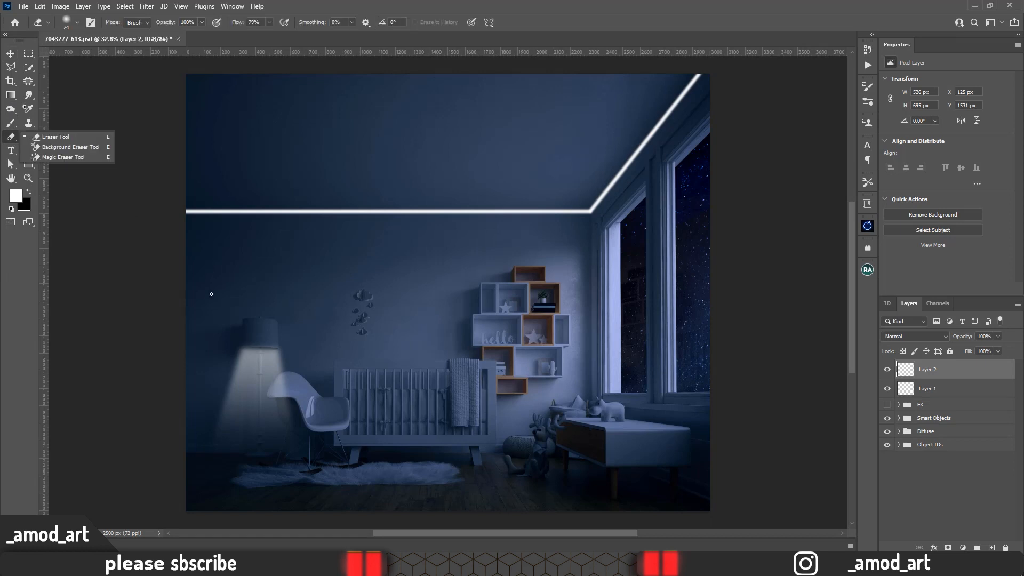
mouse_move(286, 297)
mouse_down()
mouse_move(313, 297)
mouse_move(302, 241)
mouse_up()
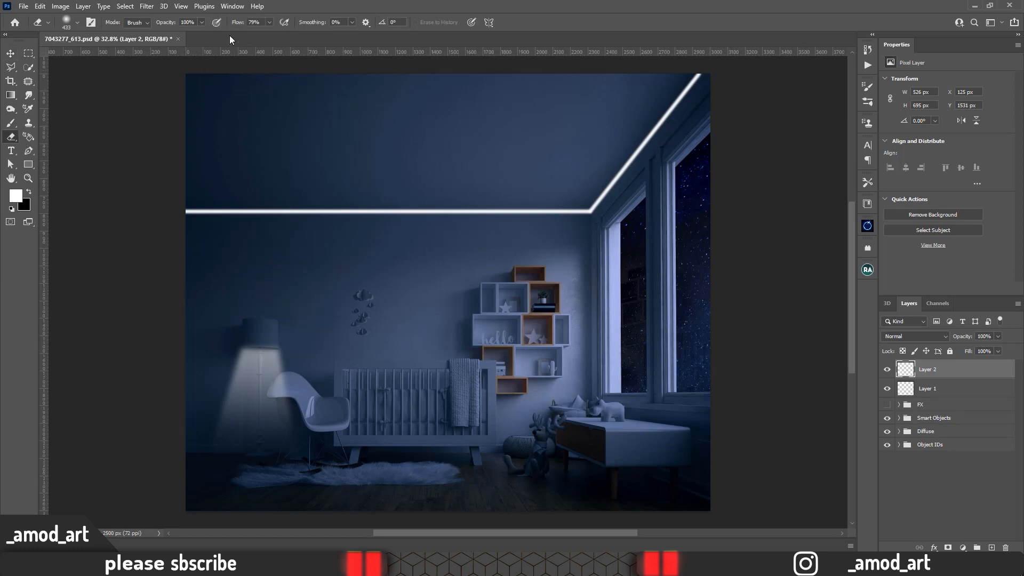
drag(235, 25, 261, 26)
drag(257, 373, 229, 407)
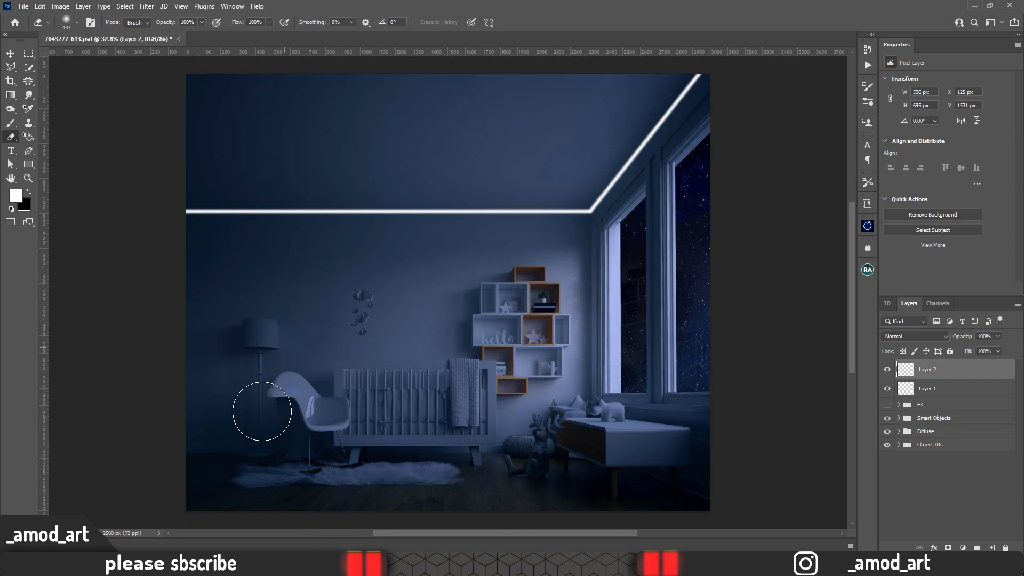
drag(266, 444, 270, 393)
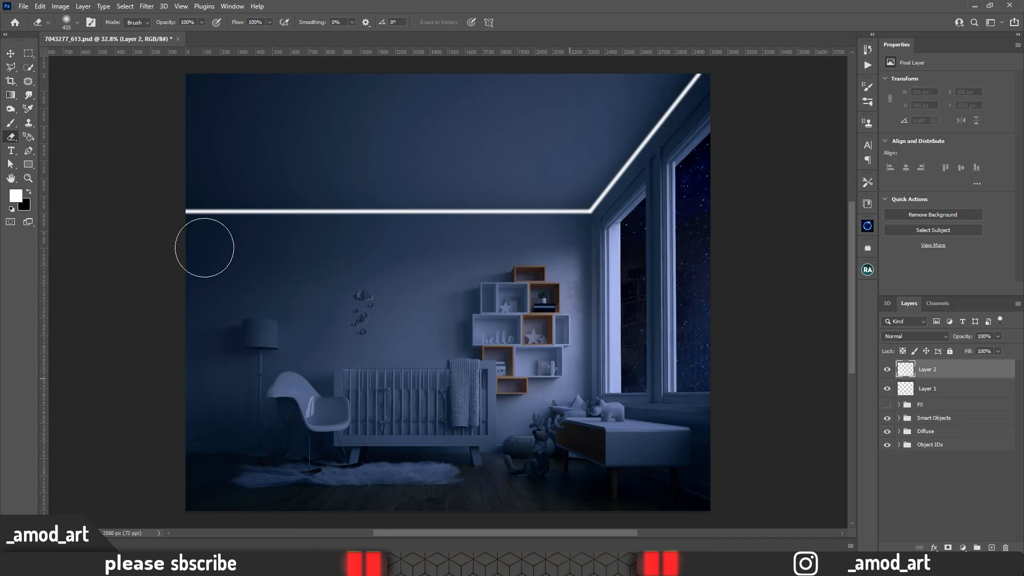
Step: Draw a wide cone-shaped polygonal lasso selection from the lower edge of the lampshade down to the floor
click(11, 66)
scroll(246, 360, up, 4)
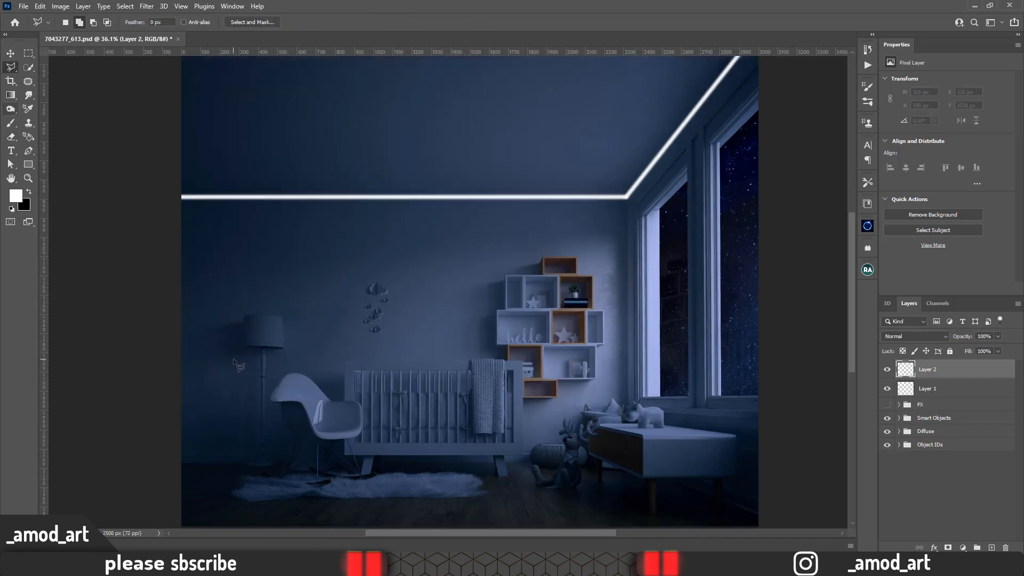
scroll(245, 361, up, 6)
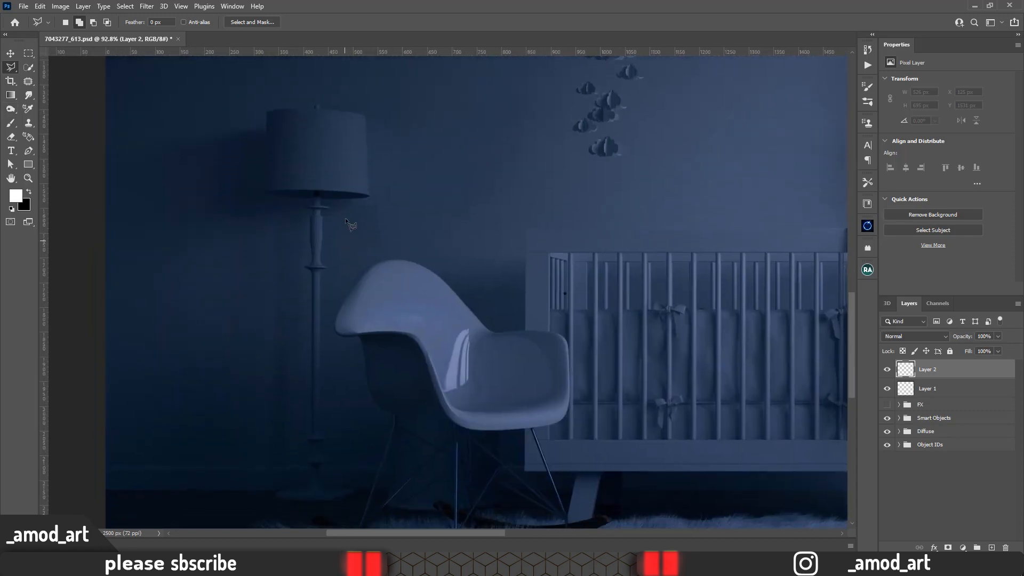
click(367, 196)
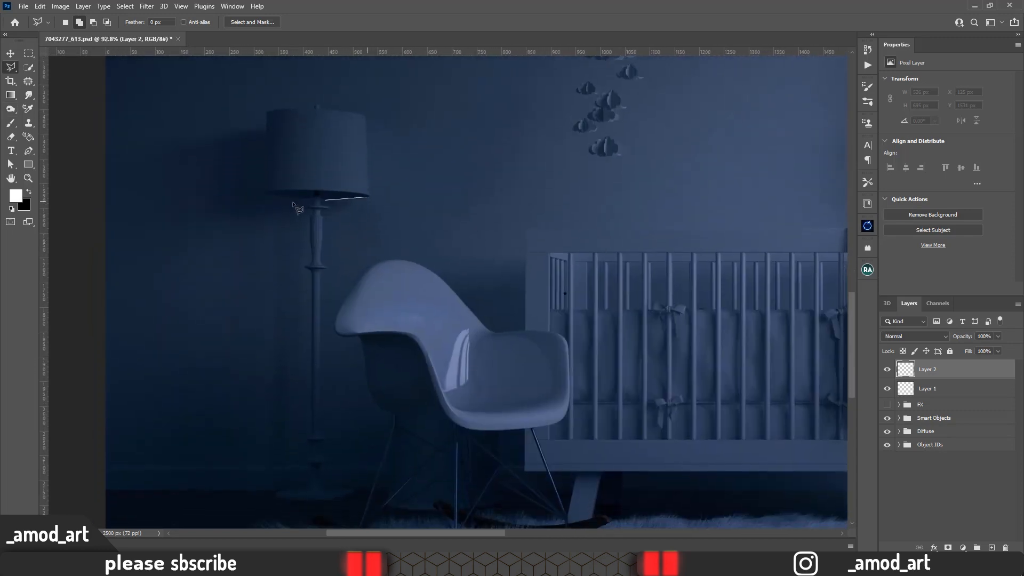
click(262, 197)
scroll(213, 373, down, 3)
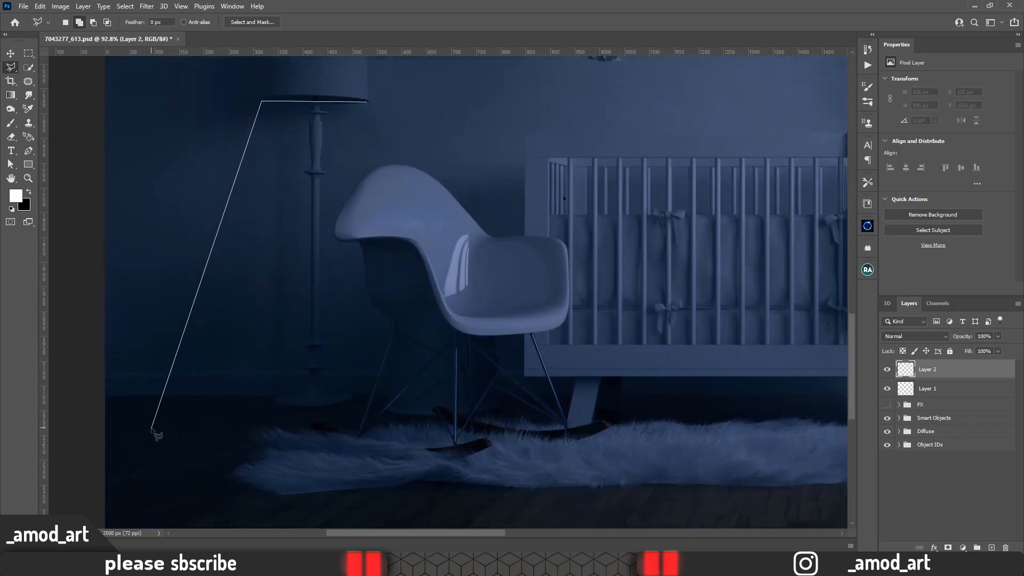
click(152, 427)
click(443, 426)
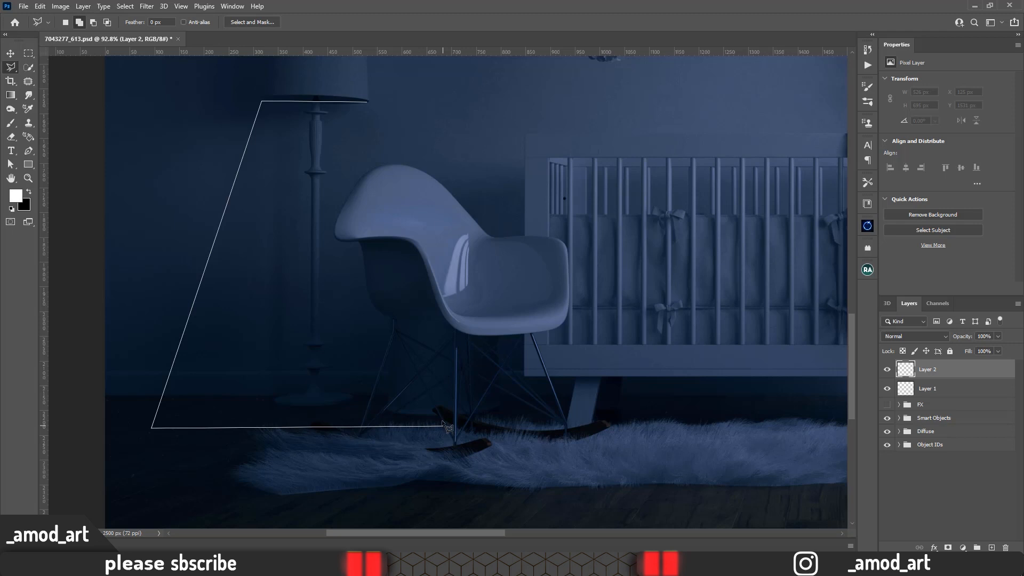
click(368, 102)
Step: Fill the cone selection with a white-to-transparent gradient at 100% opacity, fading from the lampshade past the floor edge, and deselect
click(10, 95)
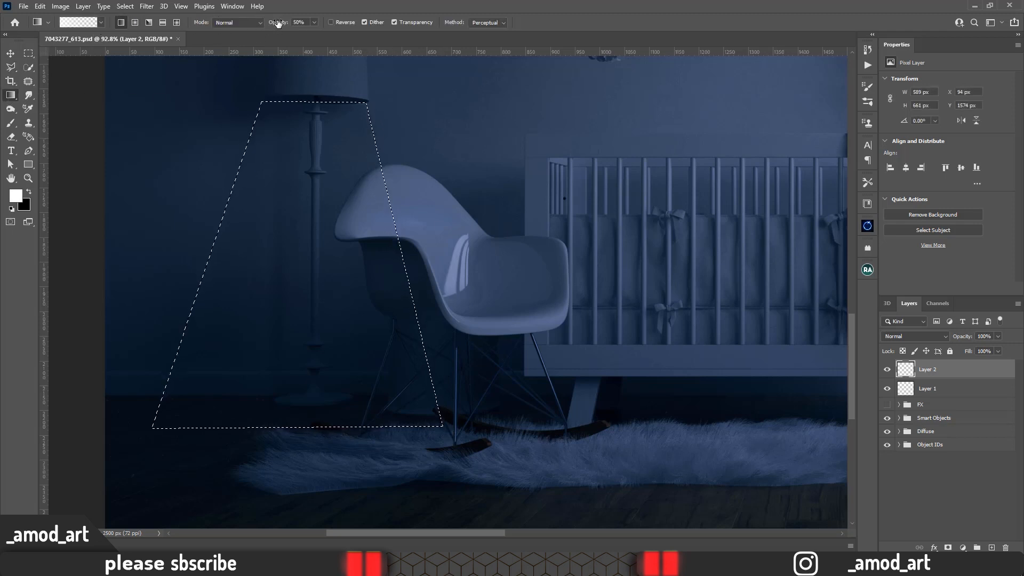
drag(277, 23, 422, 25)
scroll(319, 192, down, 3)
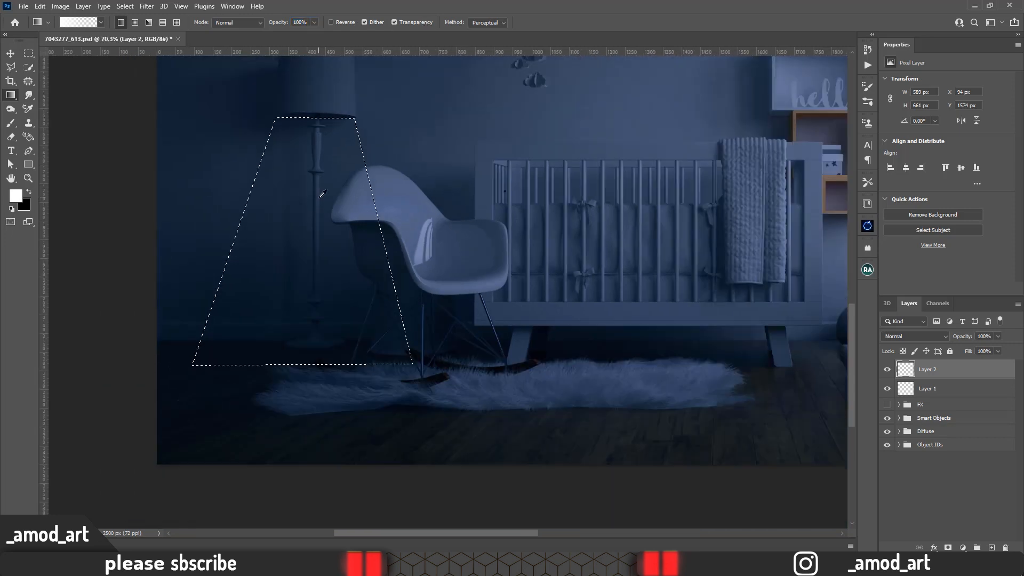
drag(314, 106, 303, 433)
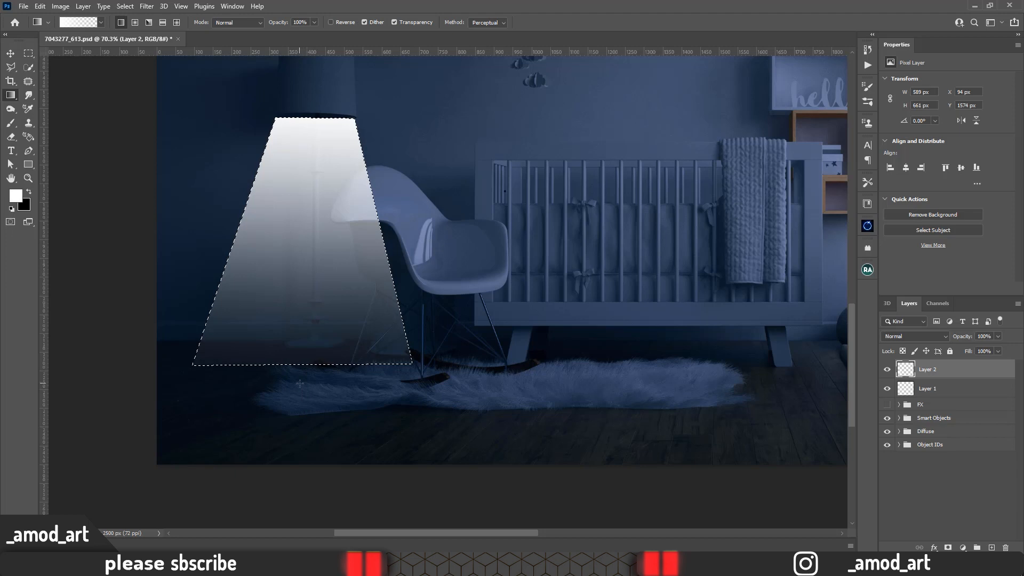
key(ctrl+d)
Step: Soften the edges of the brighter lamp light cone with a Gaussian Blur
click(147, 7)
mouse_move(171, 147)
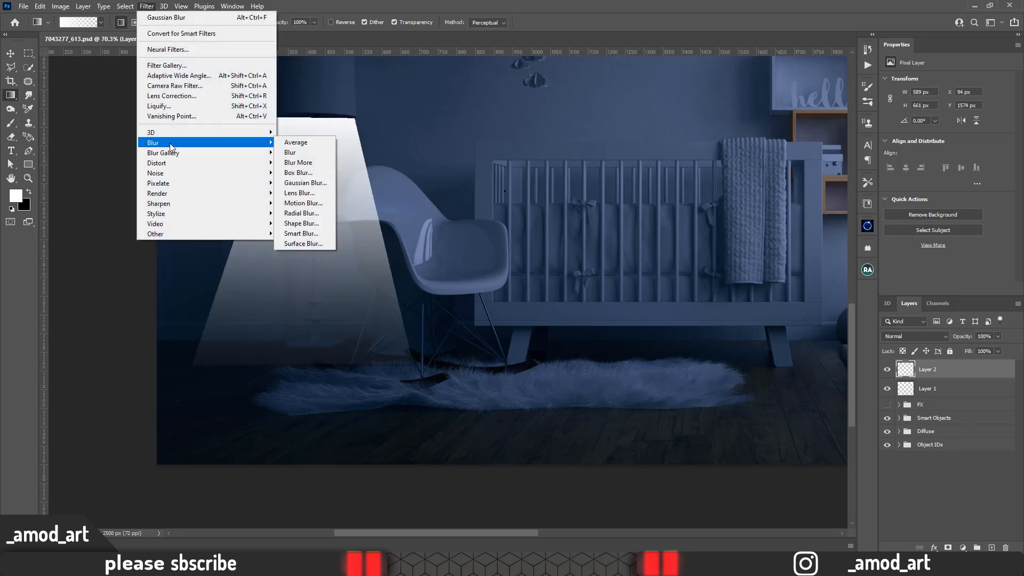
click(305, 183)
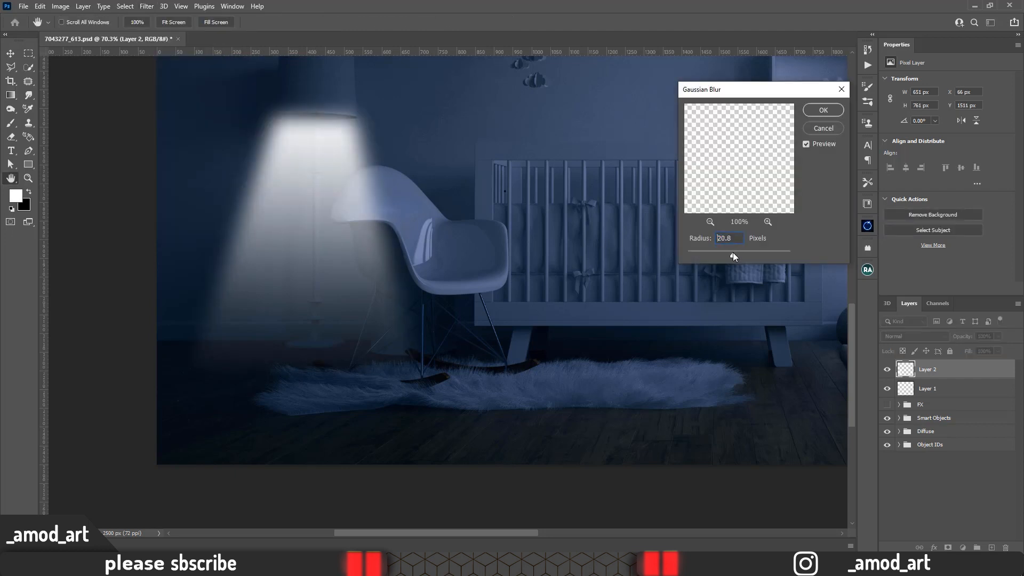
click(733, 254)
click(823, 110)
key(g)
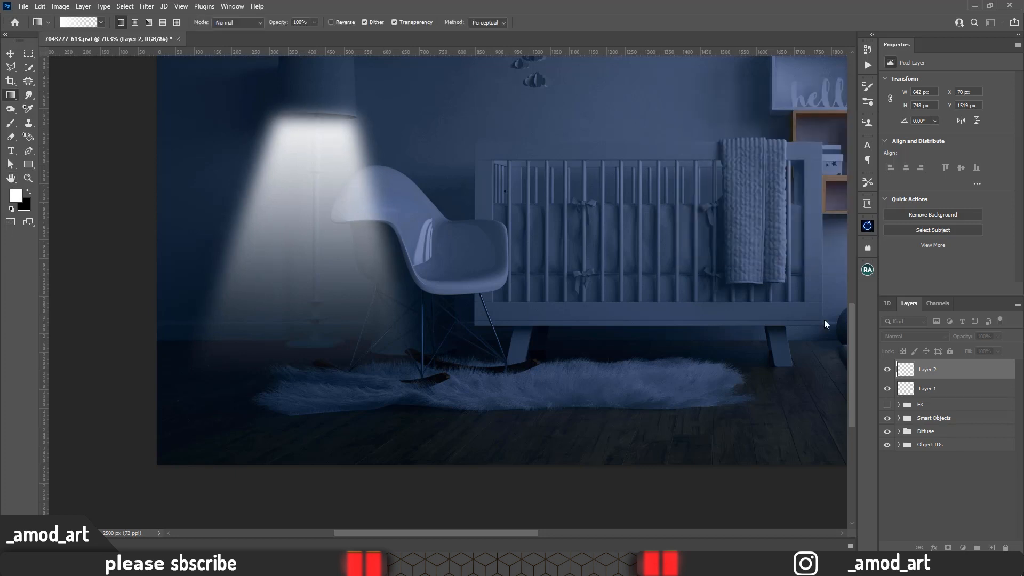
Step: Generate a new Diffuse glow with the Oniric plugin from the scene with the brighter lamp cone
scroll(553, 321, down, 5)
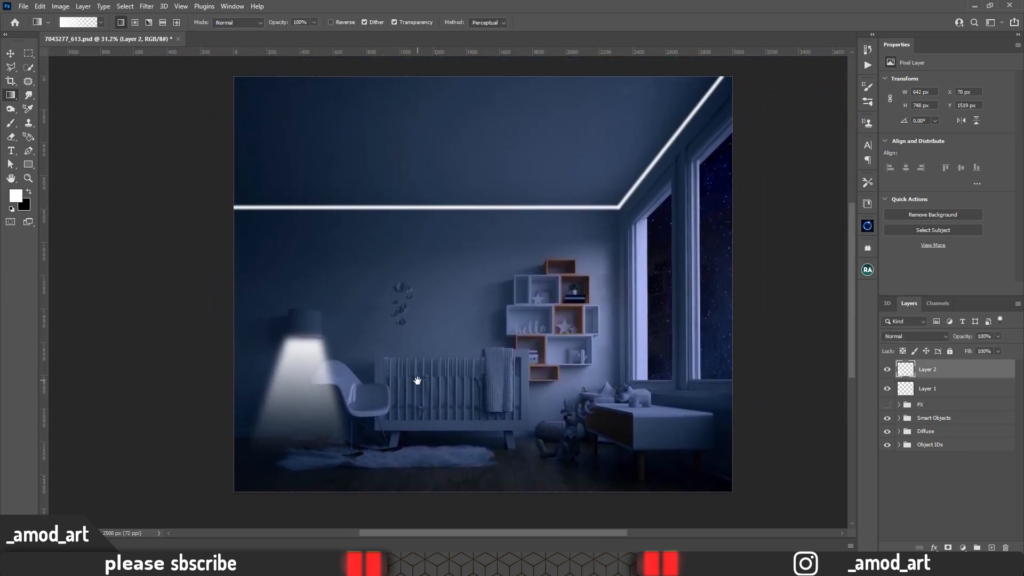
drag(418, 381, 417, 383)
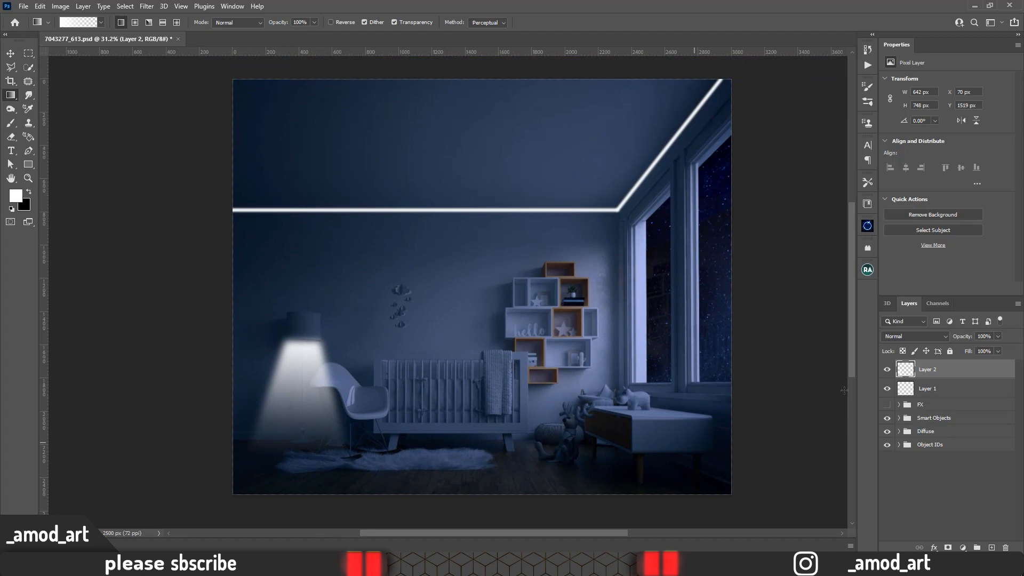
click(868, 227)
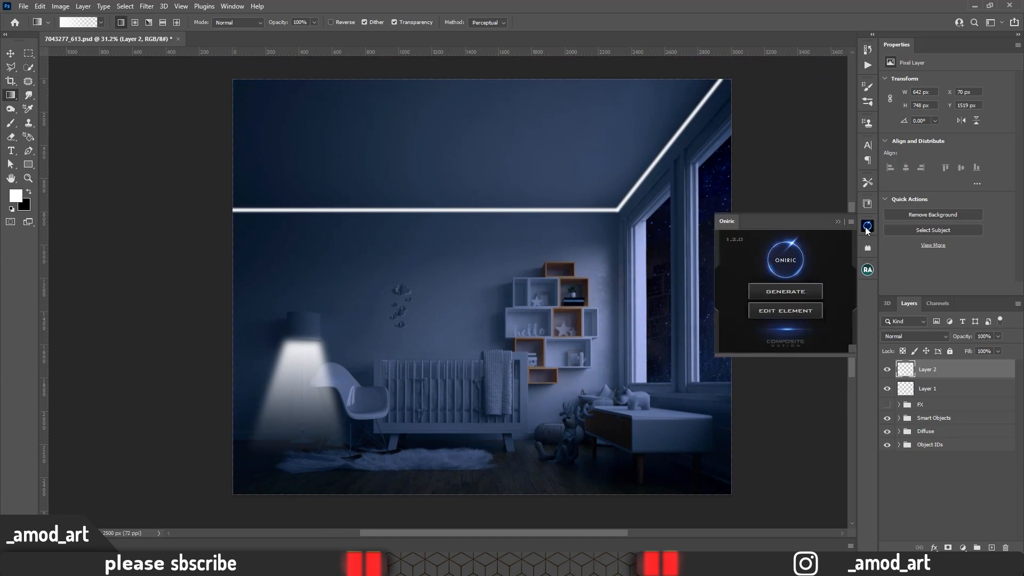
click(786, 292)
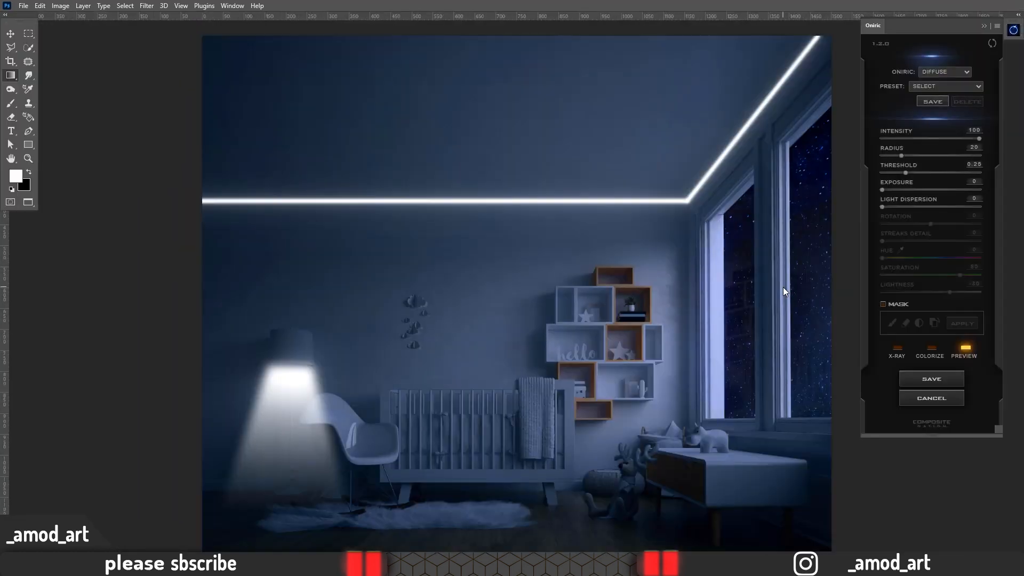
Step: Colorize the new Oniric glow blue with hue 239, saturation 90 and lightness -9, and set its radius to 39.6
click(931, 354)
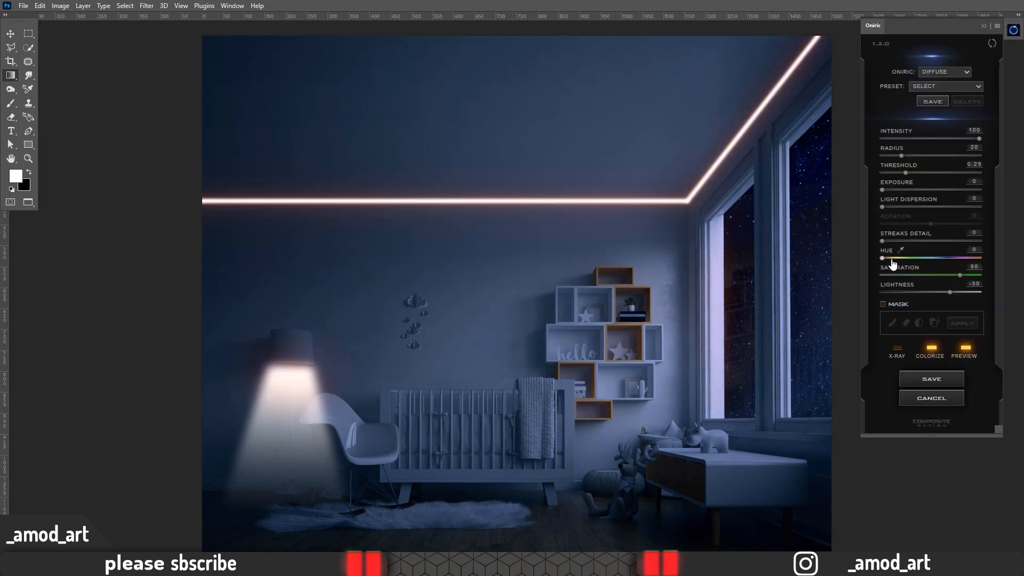
drag(892, 262, 915, 266)
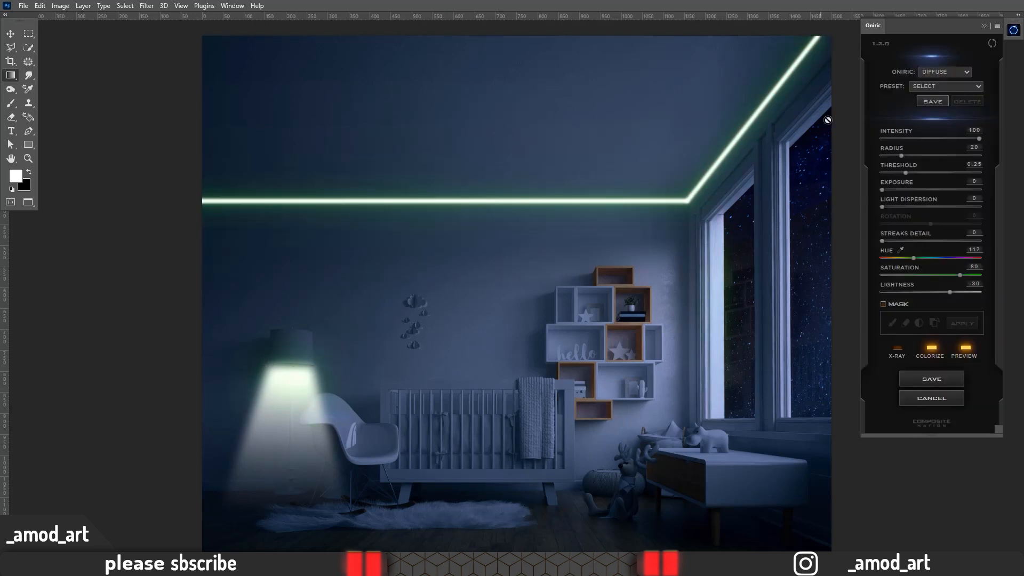
drag(951, 293, 970, 293)
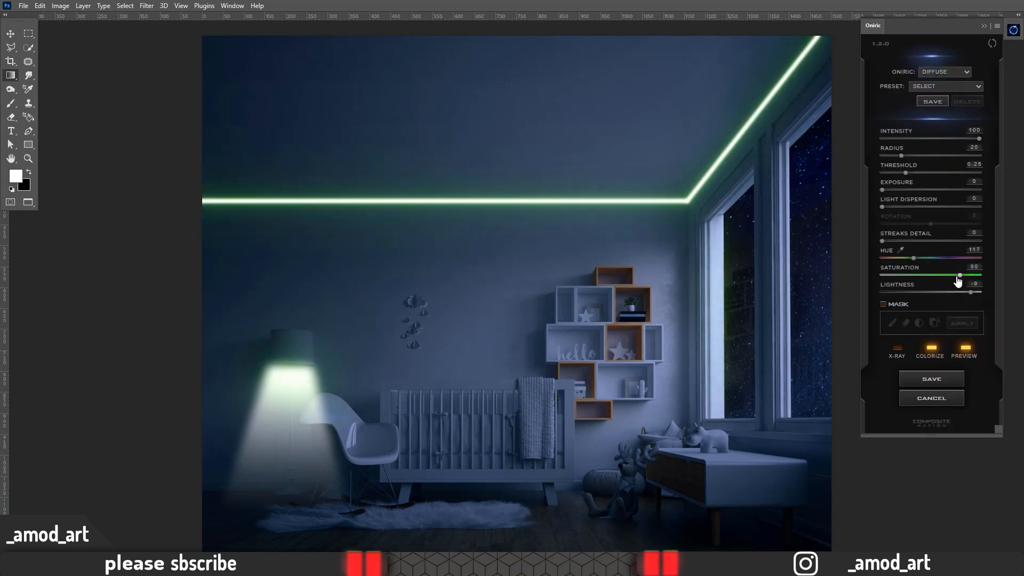
click(969, 275)
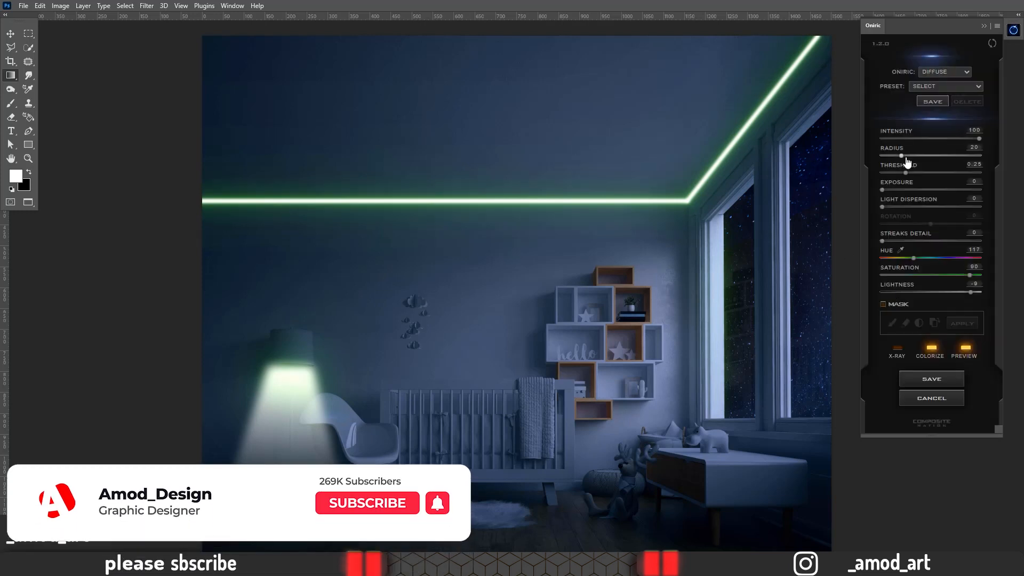
drag(902, 156, 911, 157)
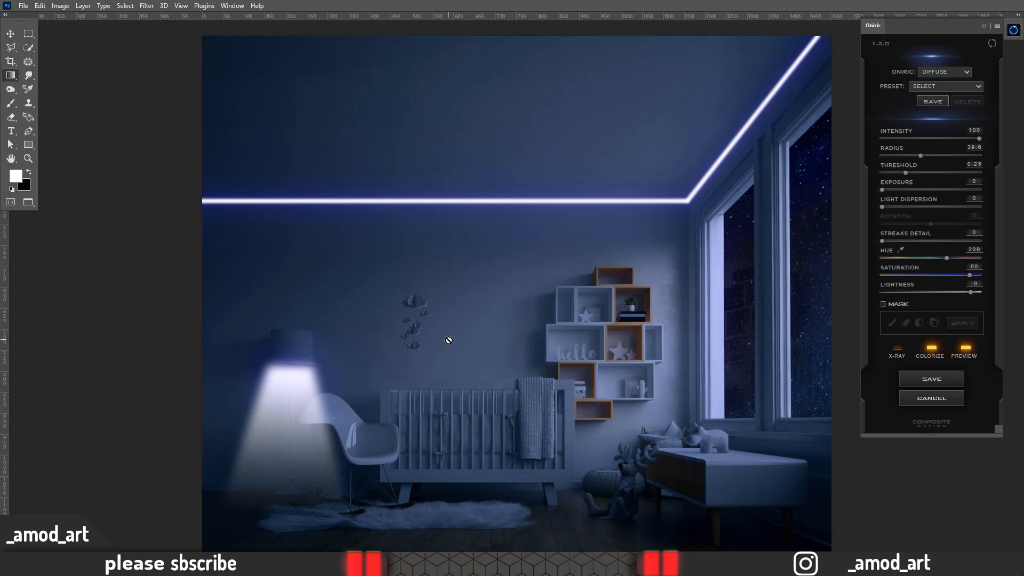
Step: Save the blue glow as an Oniric element named "jil;.y" and compare the scene with its layer hidden and shown
click(925, 380)
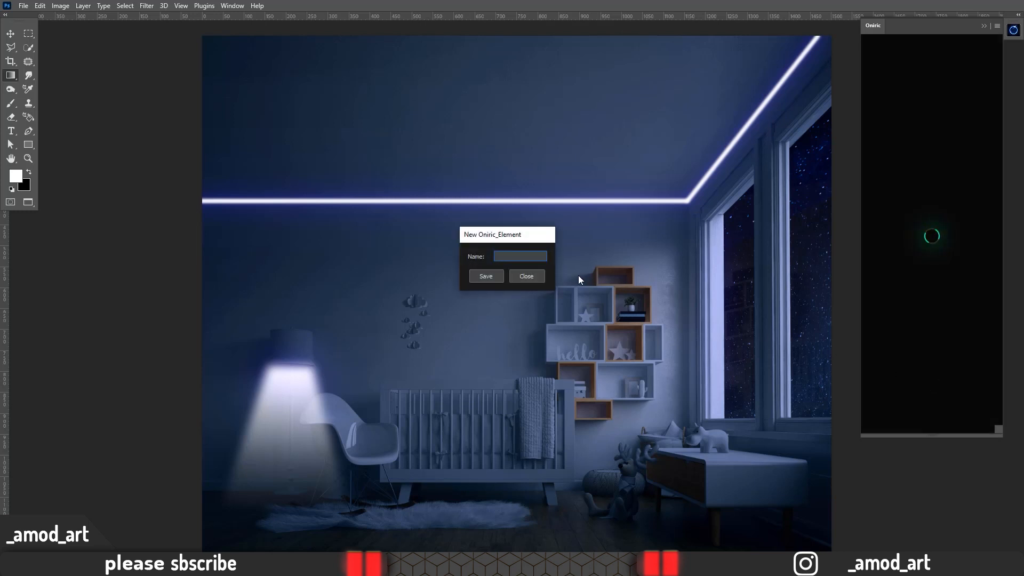
text(بيثب)
click(484, 278)
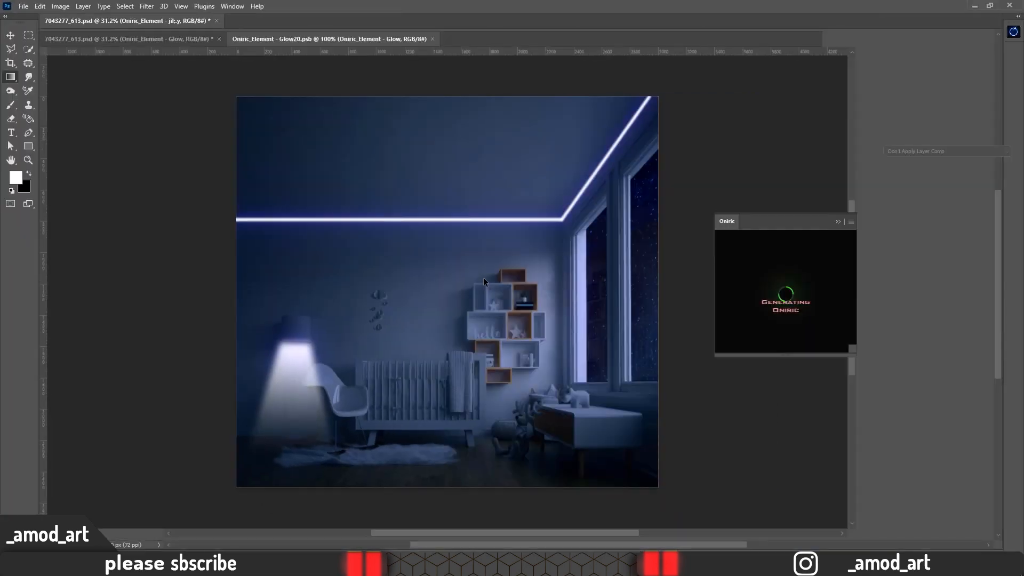
click(837, 222)
click(888, 370)
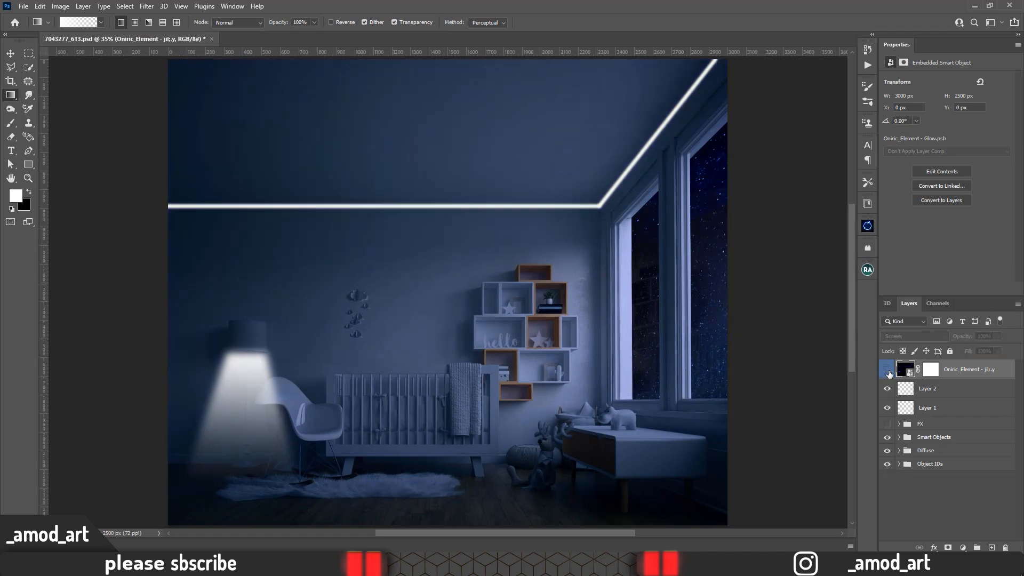
click(887, 370)
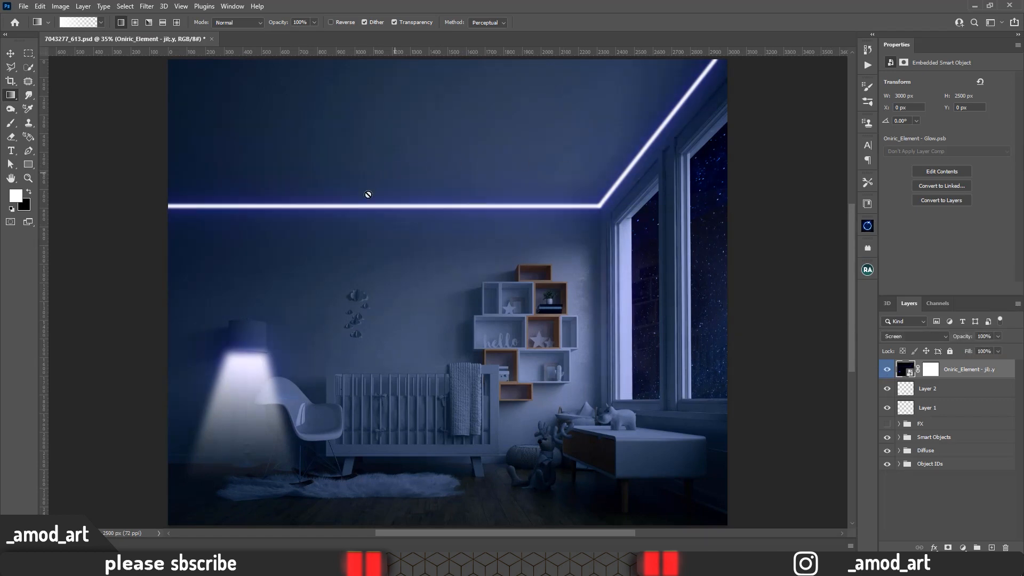